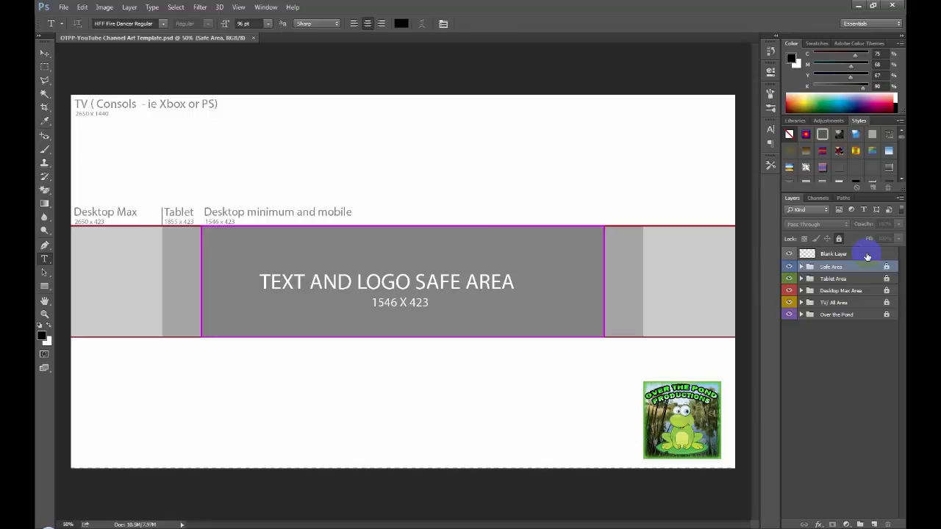
- Draw a rectangle shape on the Blank Layer covering the whole canvas, about 2564 x 1440 px
click(808, 254)
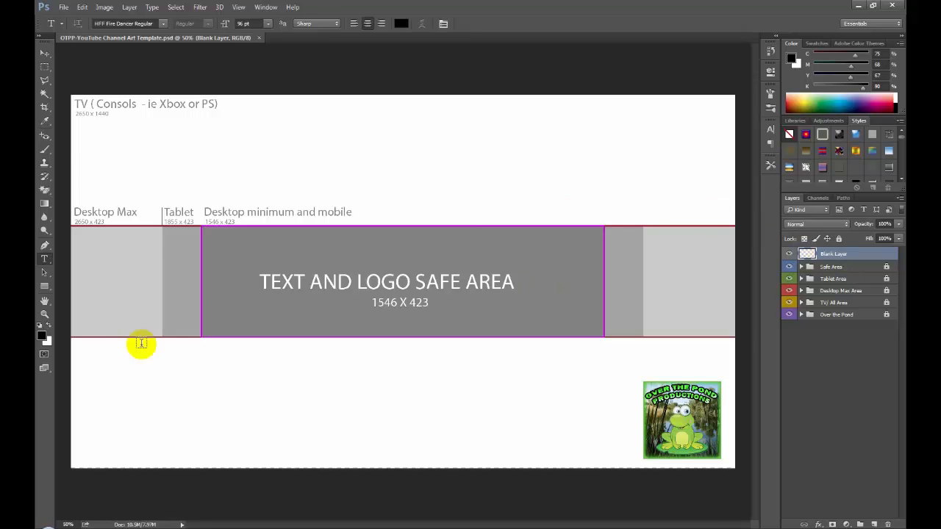
click(42, 287)
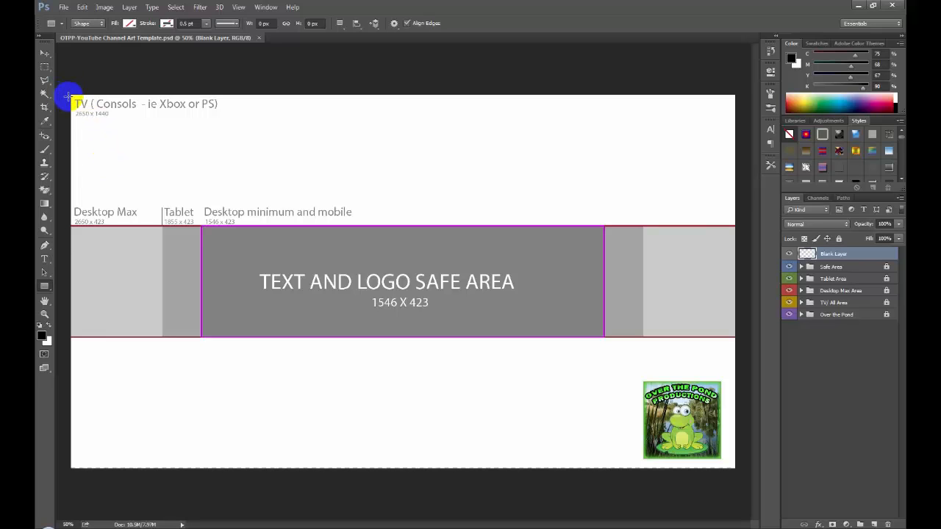
drag(71, 92, 735, 465)
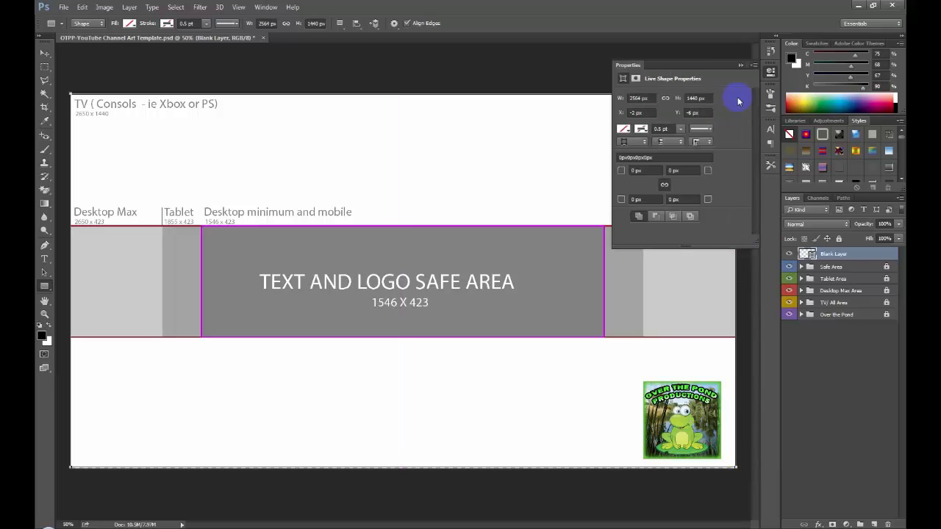
- Fill the rectangle with the black-red-orange-yellow gradient preset
click(623, 129)
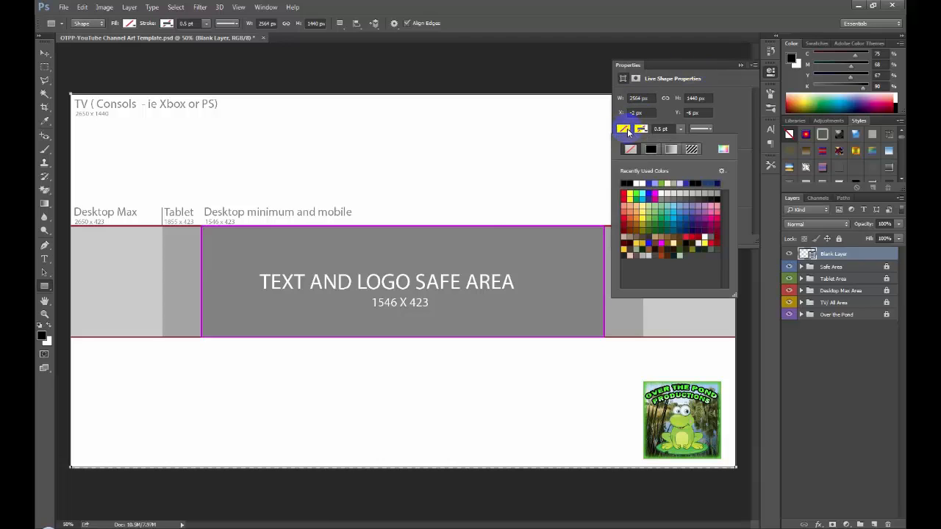
click(670, 150)
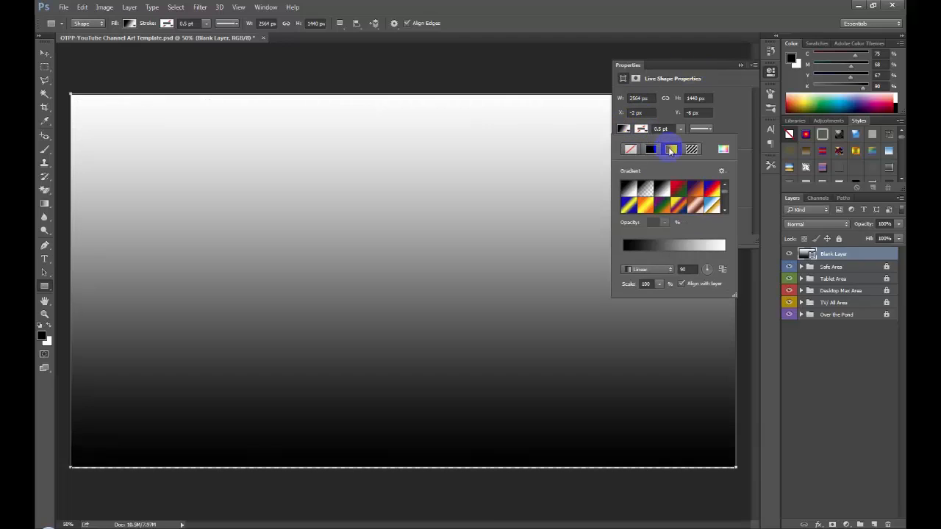
click(726, 211)
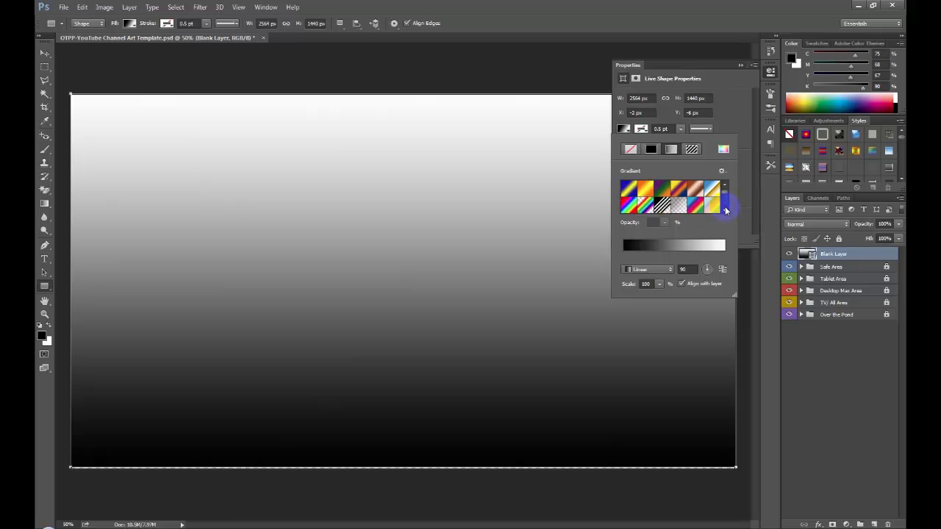
click(725, 211)
click(726, 211)
click(726, 211)
click(726, 211)
click(726, 211)
click(726, 211)
click(725, 211)
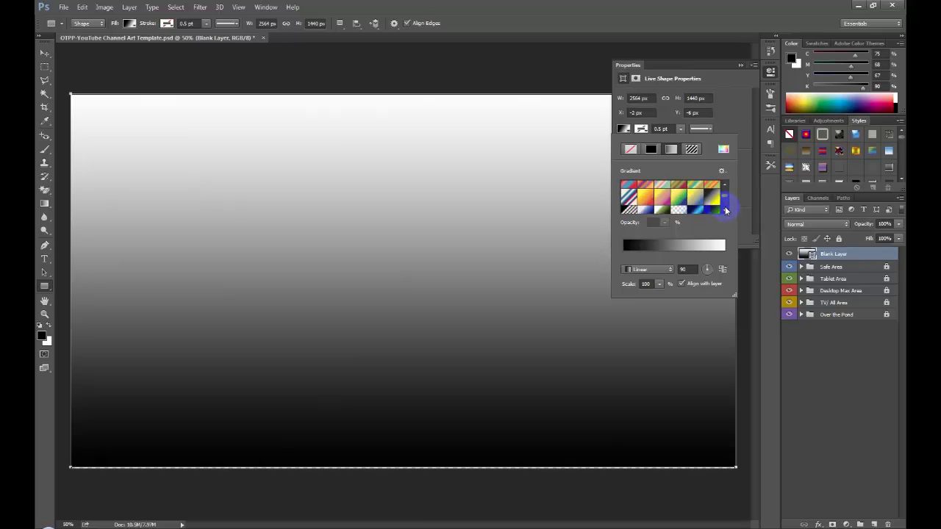
click(725, 211)
click(725, 211)
click(726, 211)
click(726, 211)
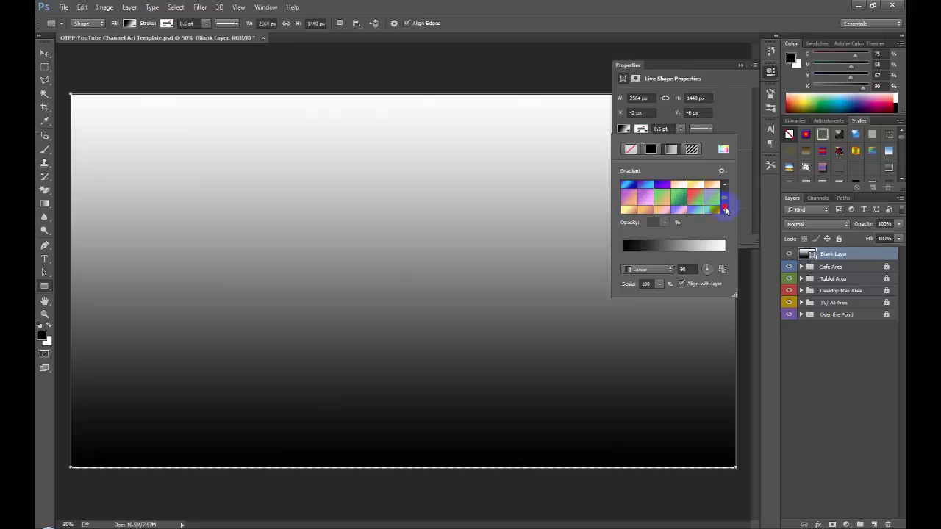
click(726, 211)
click(725, 211)
click(726, 211)
click(725, 211)
click(725, 211)
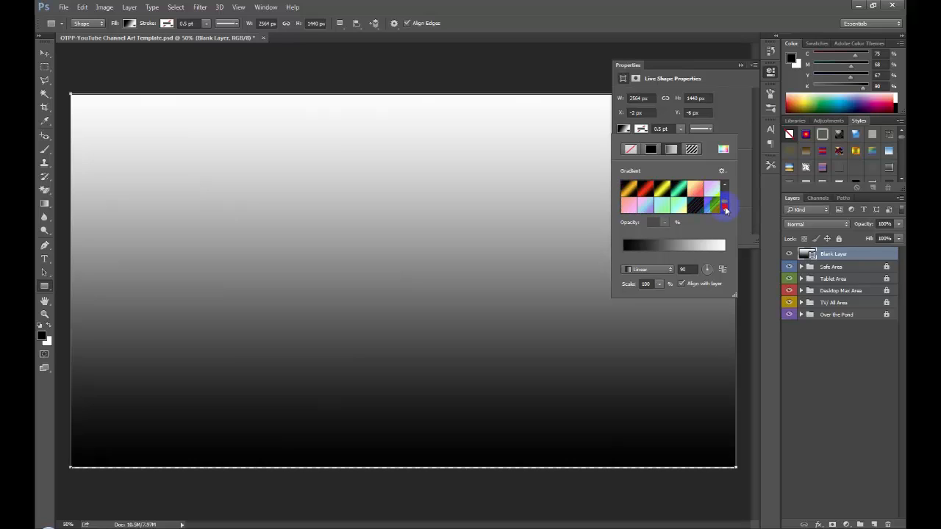
click(725, 211)
click(725, 211)
click(725, 211)
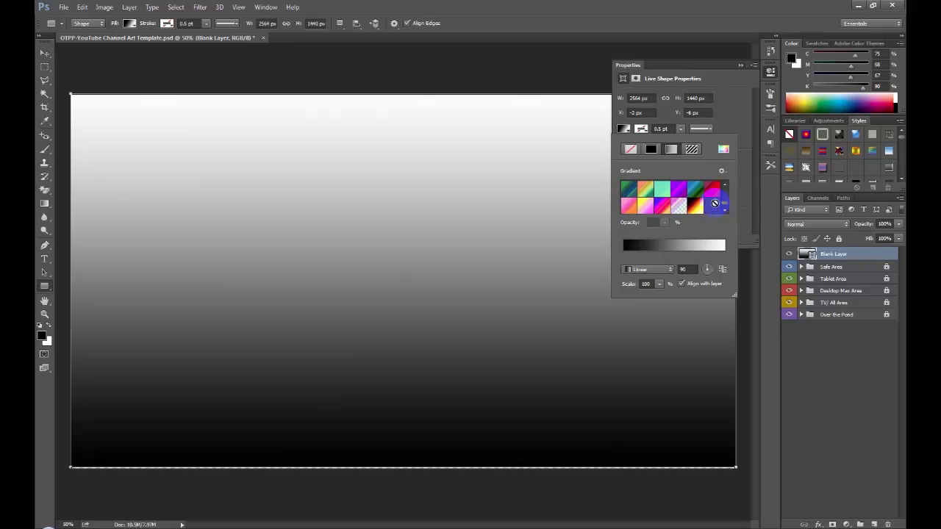
click(693, 207)
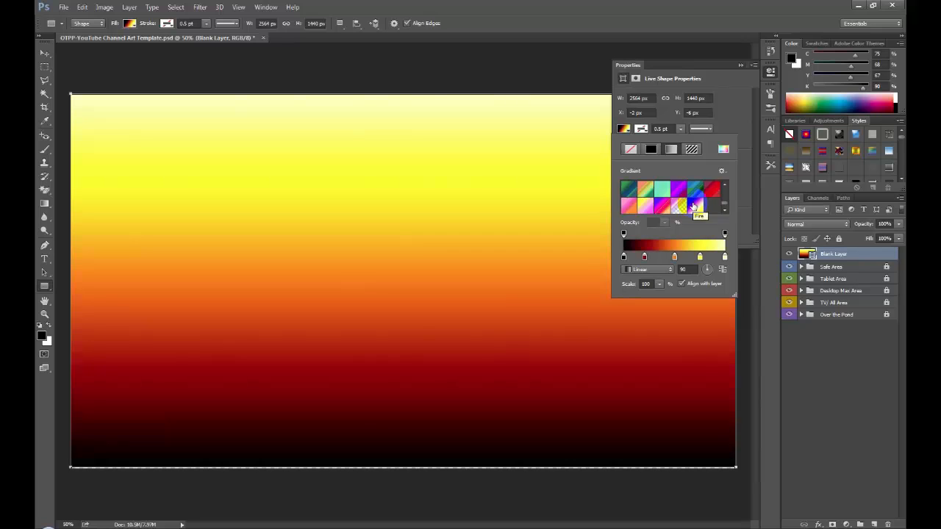
- Set the angle of the rectangle's linear gradient to 45 degrees
click(686, 269)
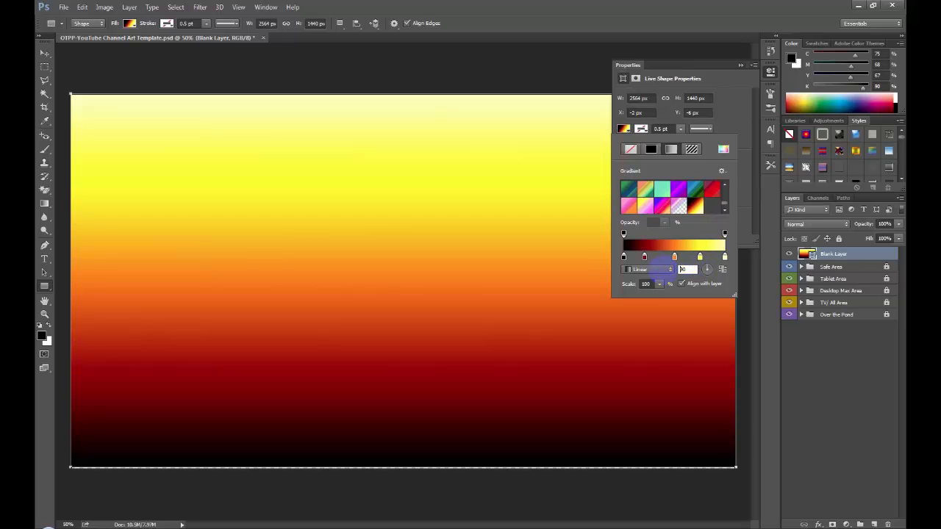
text(45)
key(Return)
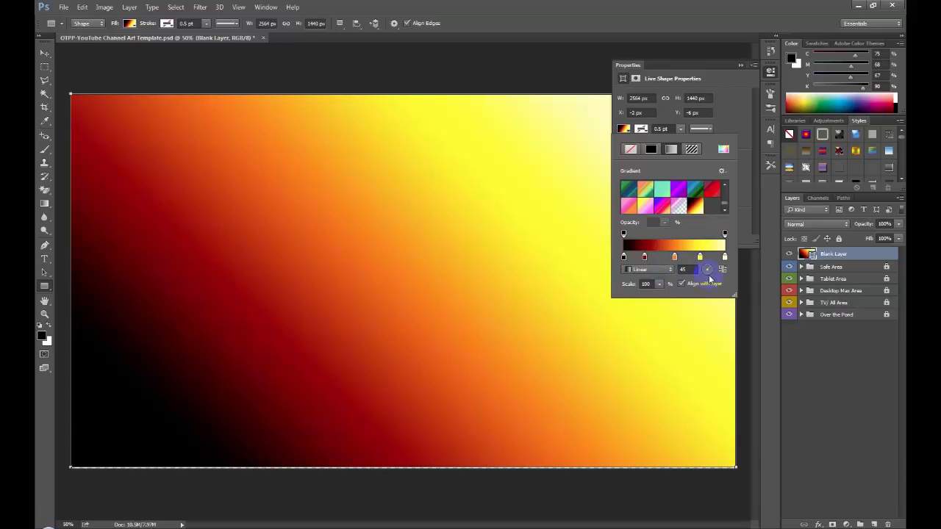
- Set the angle of the rectangle's linear gradient to -45 degrees
drag(690, 270, 632, 271)
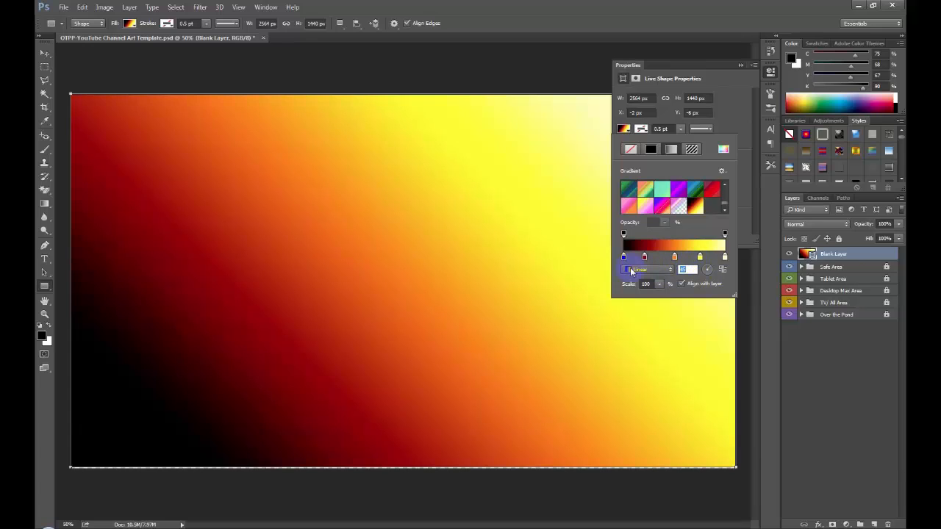
text(-45)
key(Return)
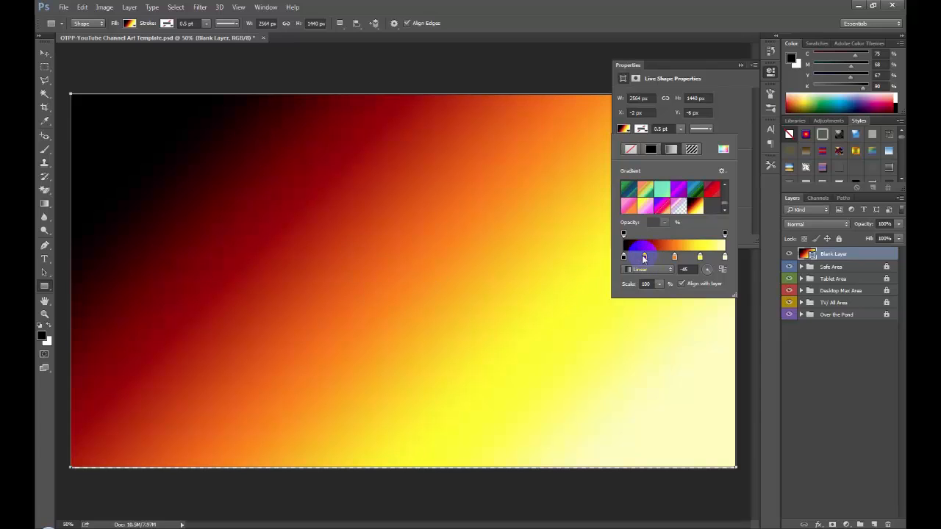
- Shift the gradient's red, orange and yellow color stops toward the pale yellow end and close the shape properties
drag(644, 257, 712, 259)
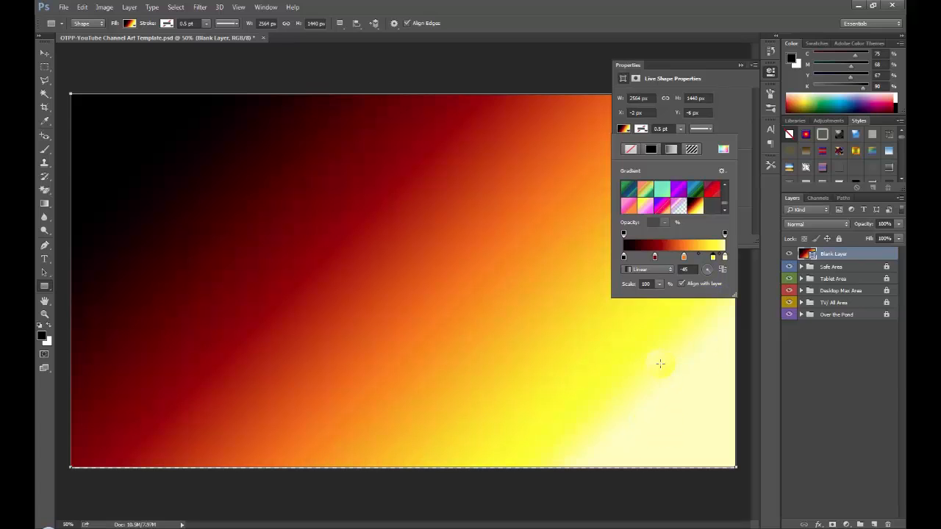
click(656, 256)
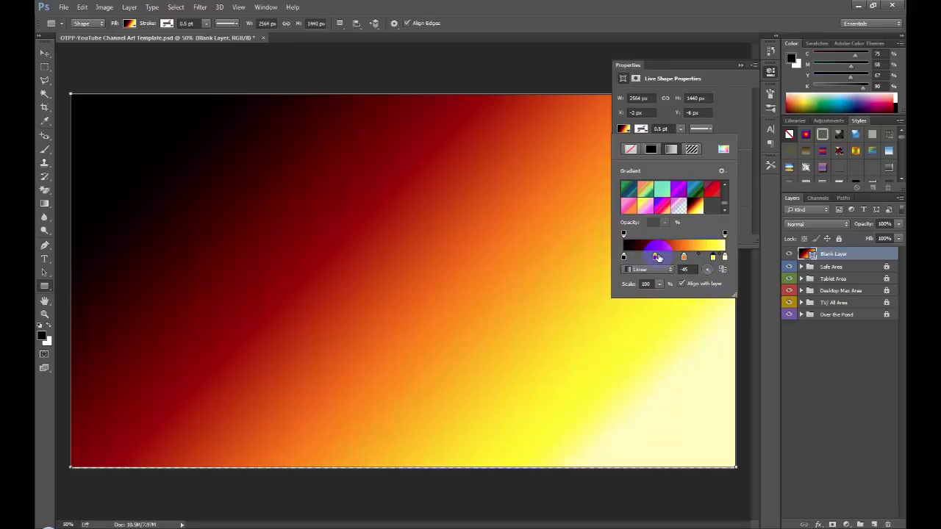
drag(658, 258, 693, 261)
click(725, 258)
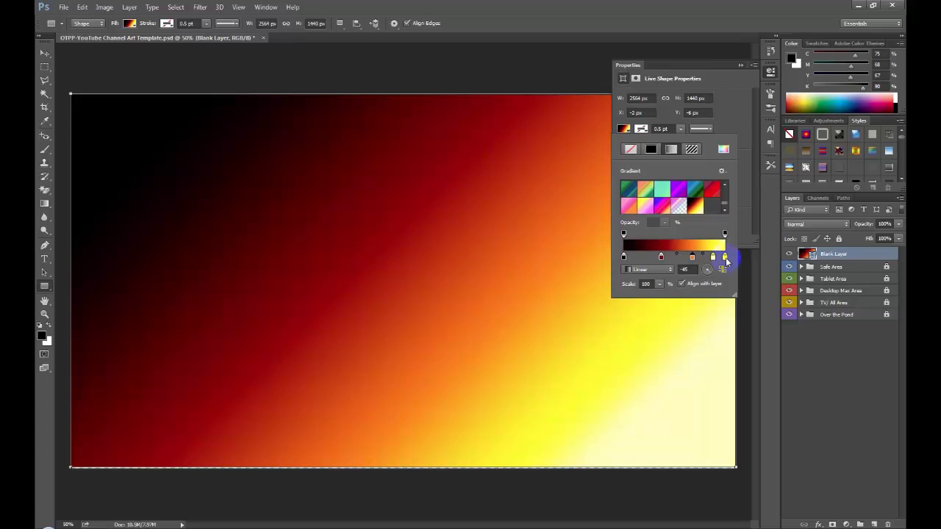
click(726, 261)
click(714, 260)
drag(714, 262, 718, 263)
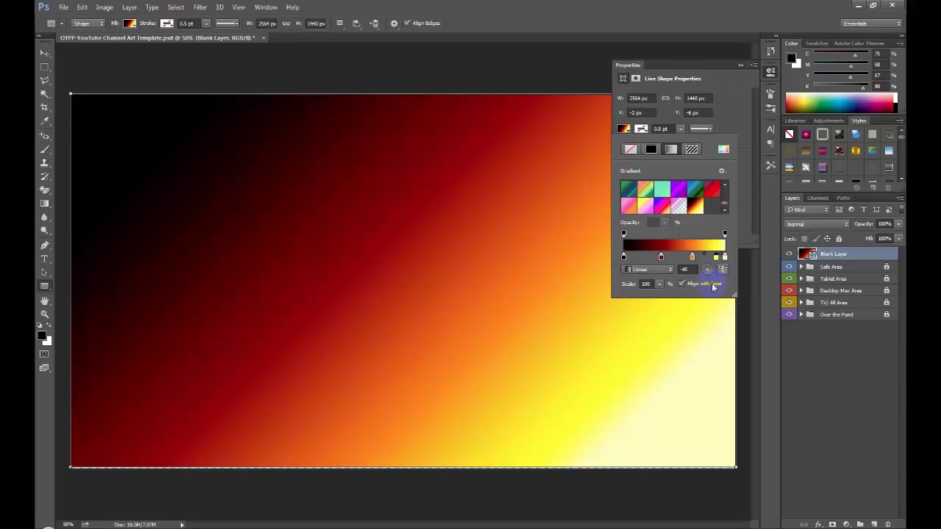
click(740, 67)
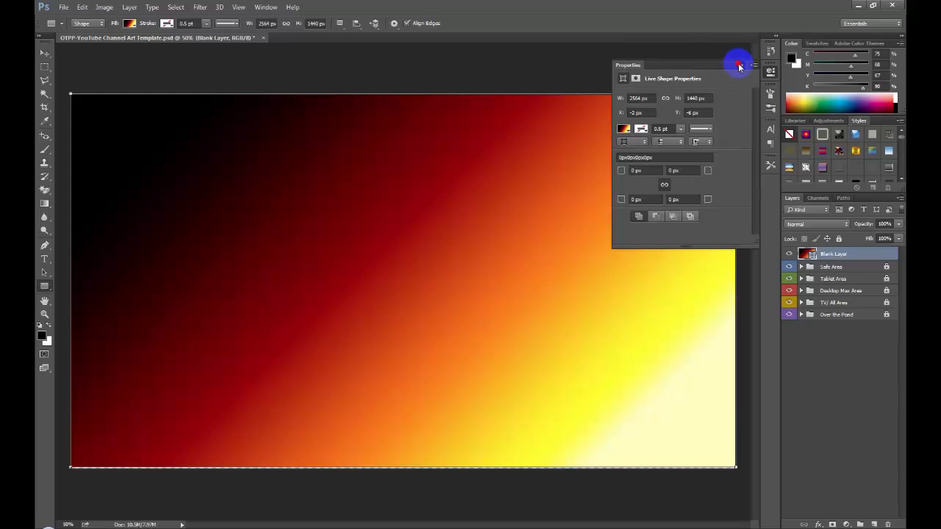
click(739, 66)
- Add an Outer Glow layer style to the gradient layer with Normal blend mode and 14% spread
click(128, 8)
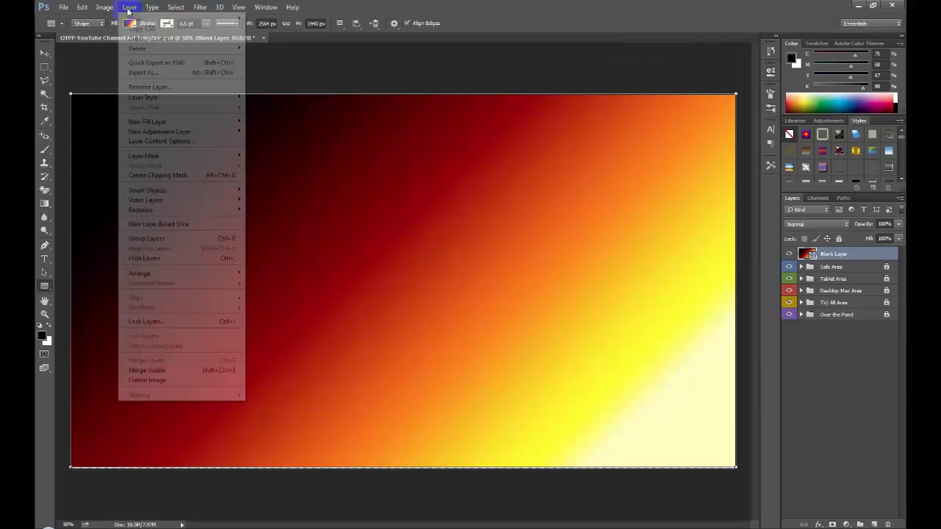
mouse_move(140, 97)
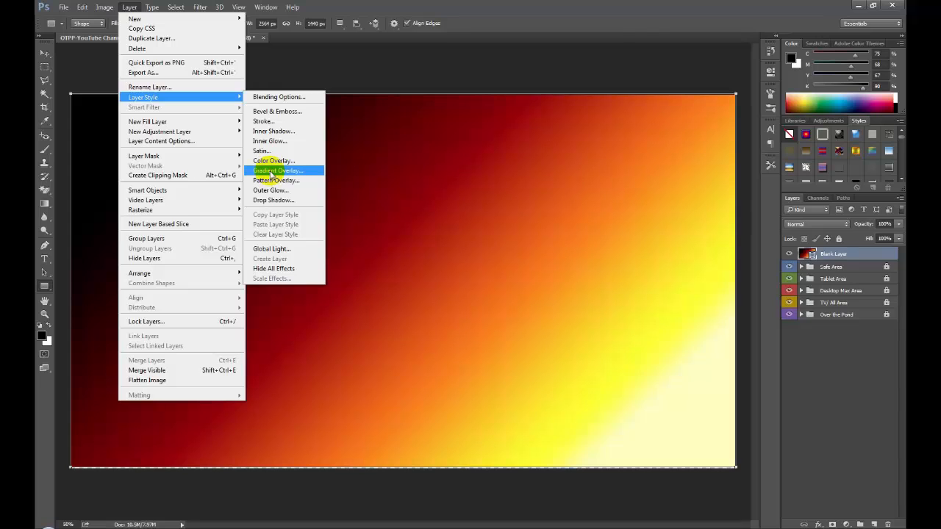
click(42, 51)
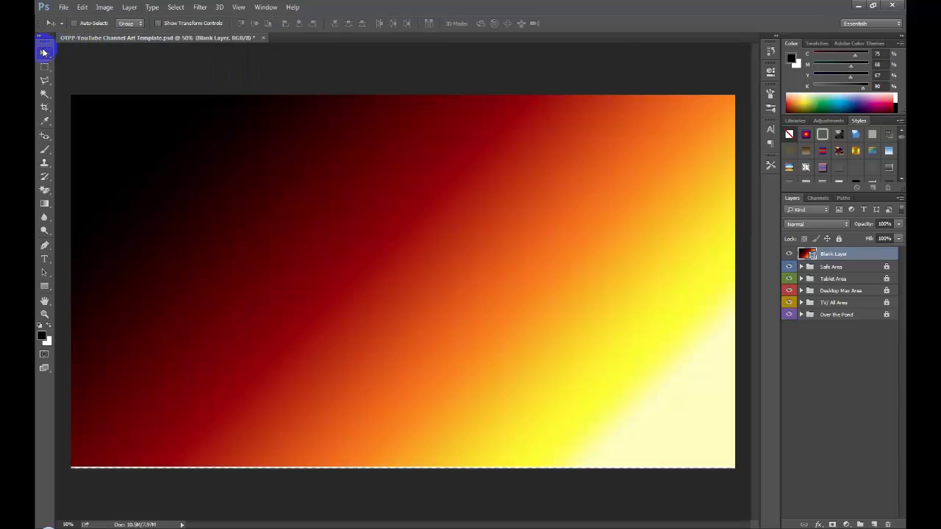
click(131, 7)
mouse_move(171, 103)
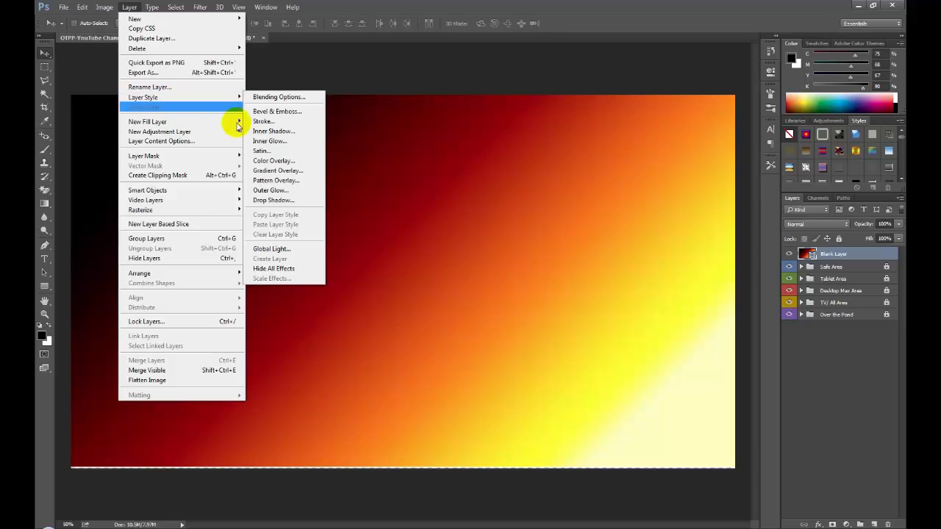
click(272, 190)
click(595, 199)
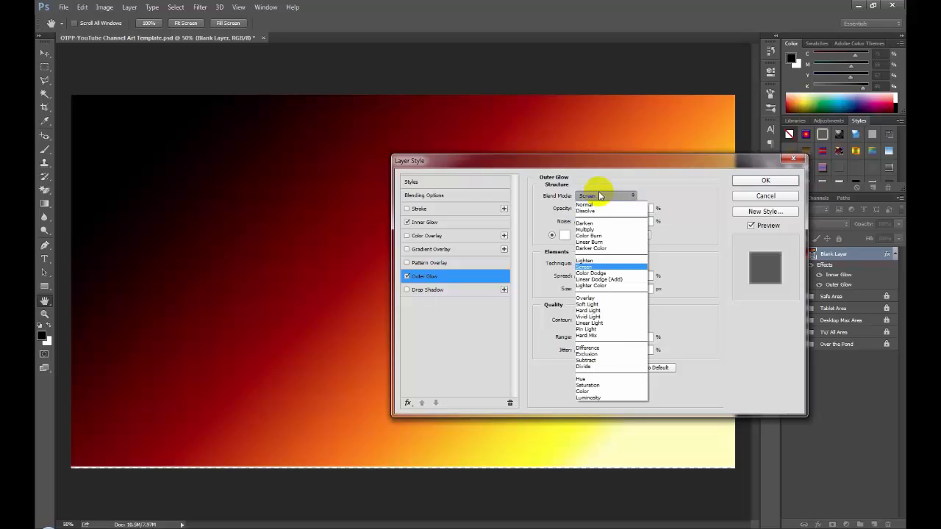
click(596, 206)
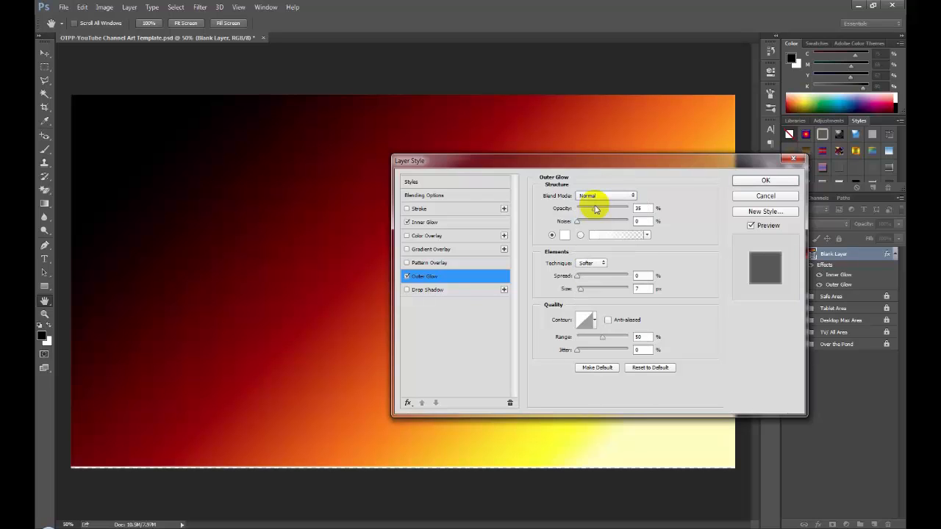
click(579, 277)
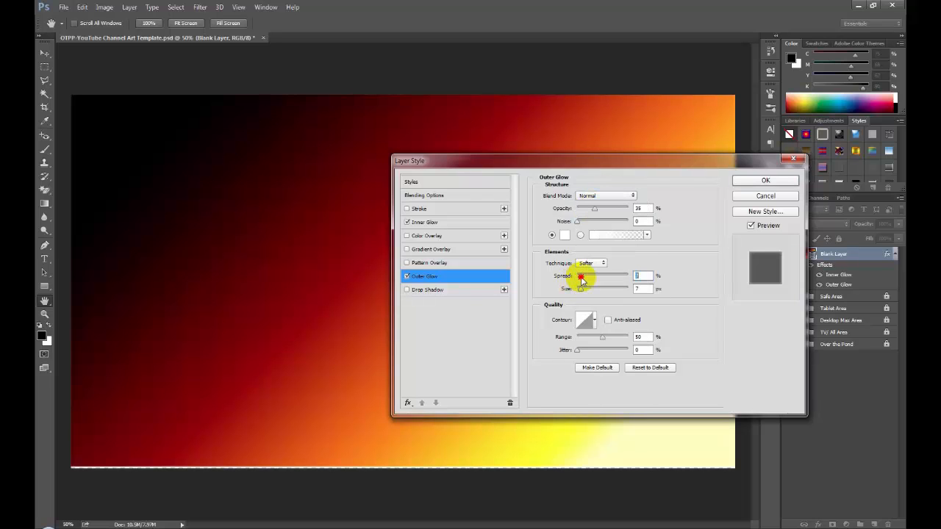
drag(581, 279, 584, 278)
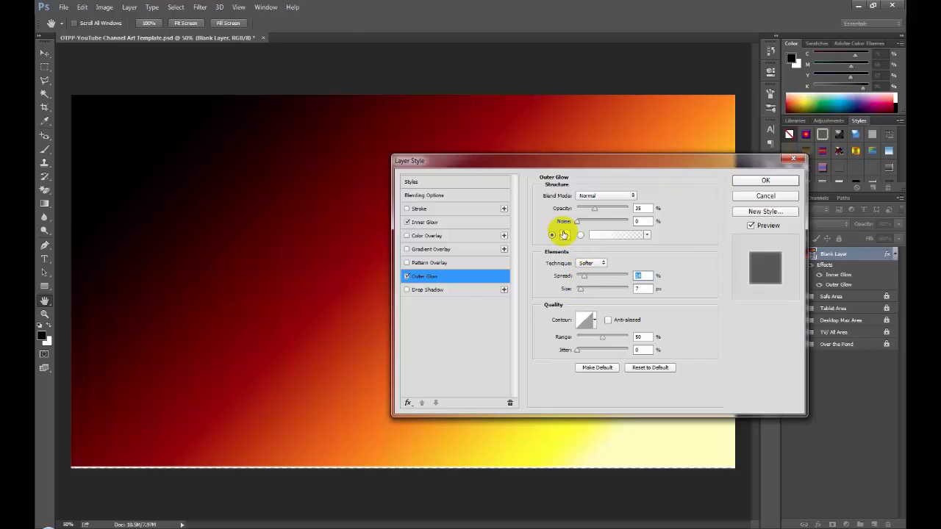
- Color the outer glow orange (ffa200) sampled from the upper-right part of the gradient and increase the glow's size
click(563, 235)
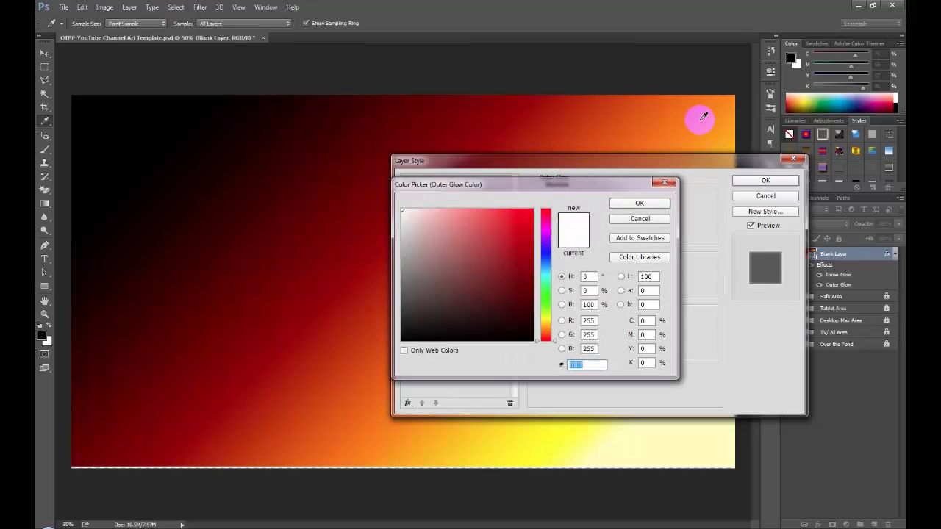
click(728, 131)
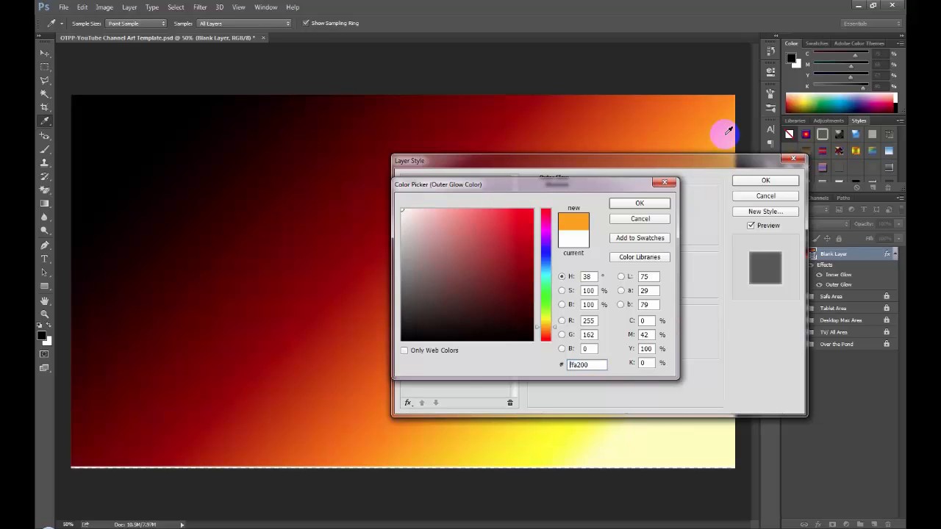
click(640, 203)
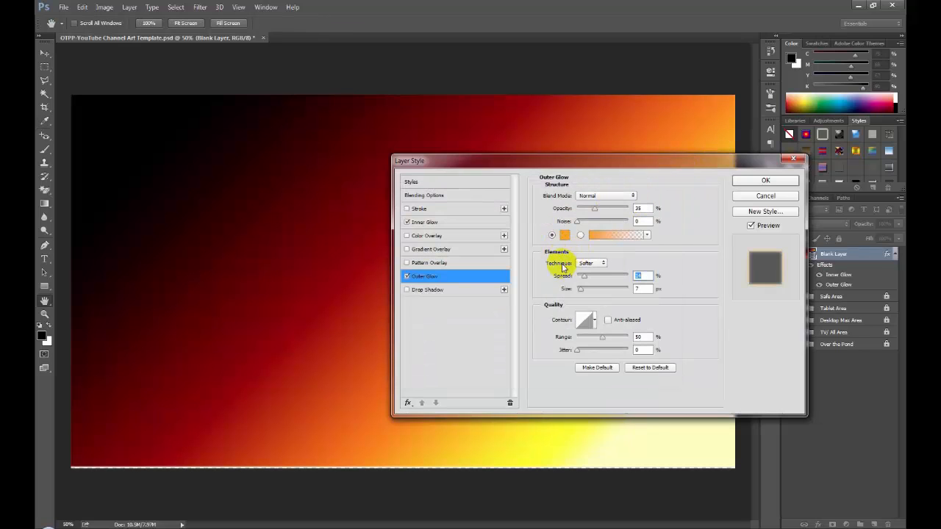
click(579, 289)
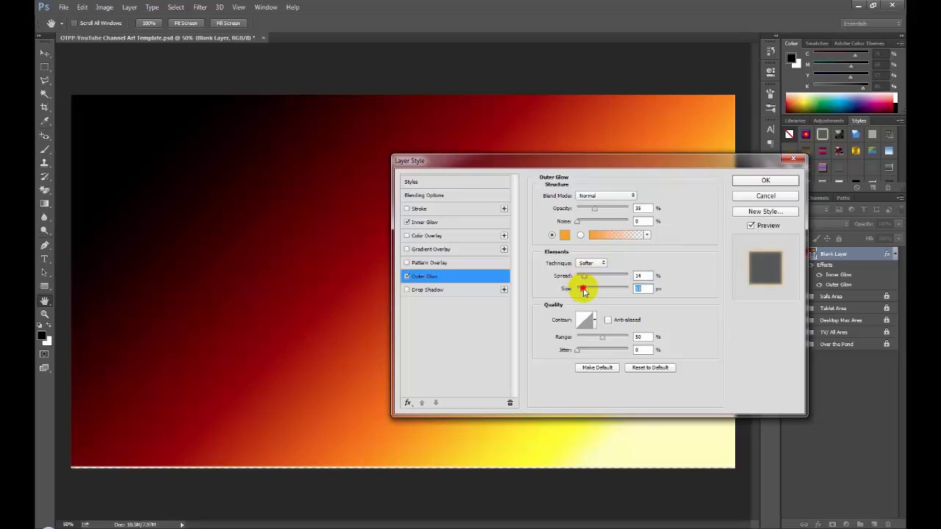
drag(582, 290, 592, 291)
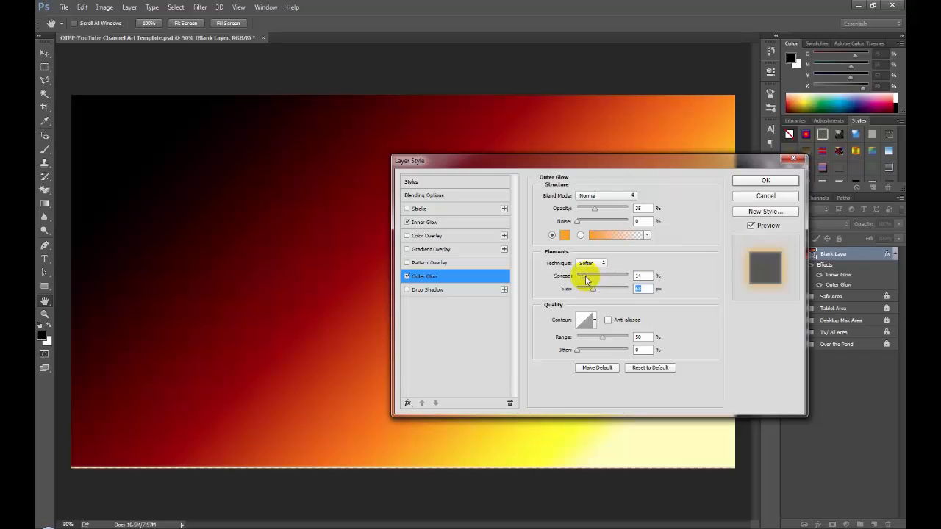
click(427, 236)
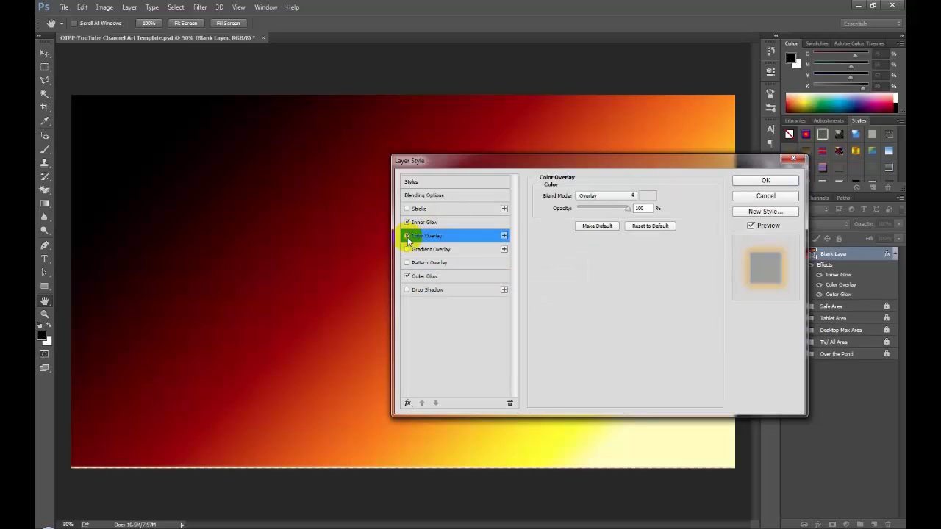
click(407, 236)
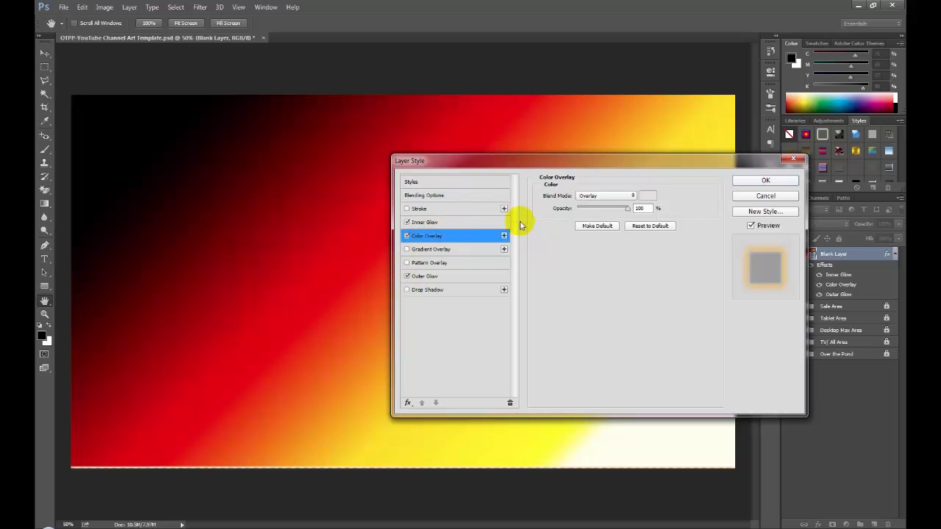
click(599, 196)
click(584, 205)
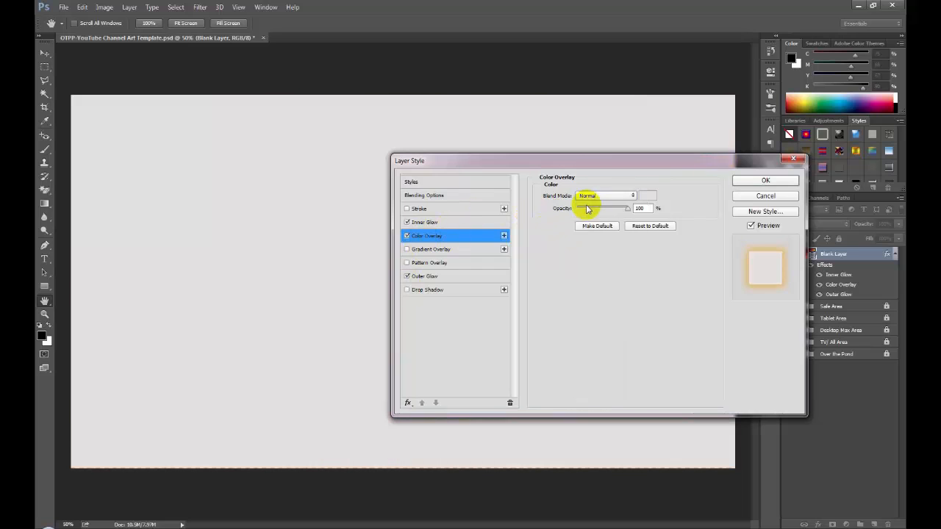
click(407, 236)
- Turn off the Color Overlay and set the Inner Glow to Normal blend mode with 17% noise and 46% choke
click(425, 222)
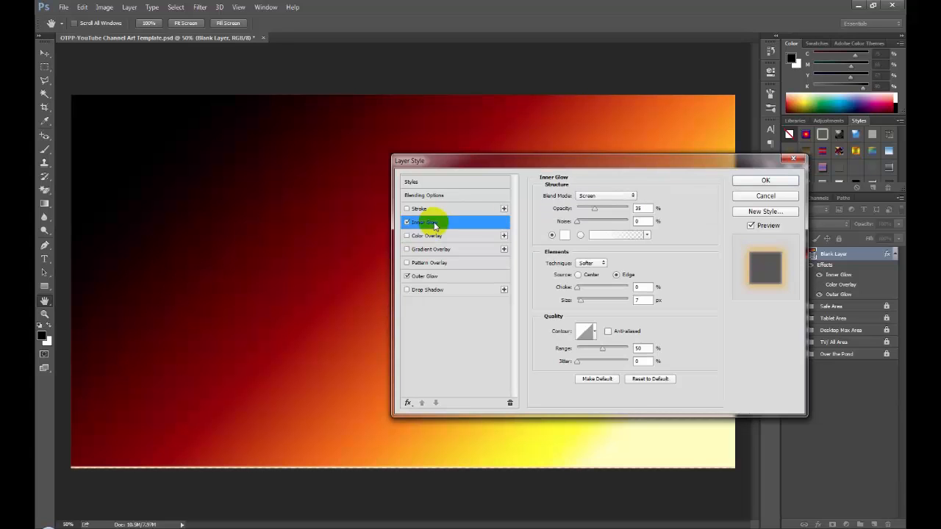
click(599, 196)
click(594, 204)
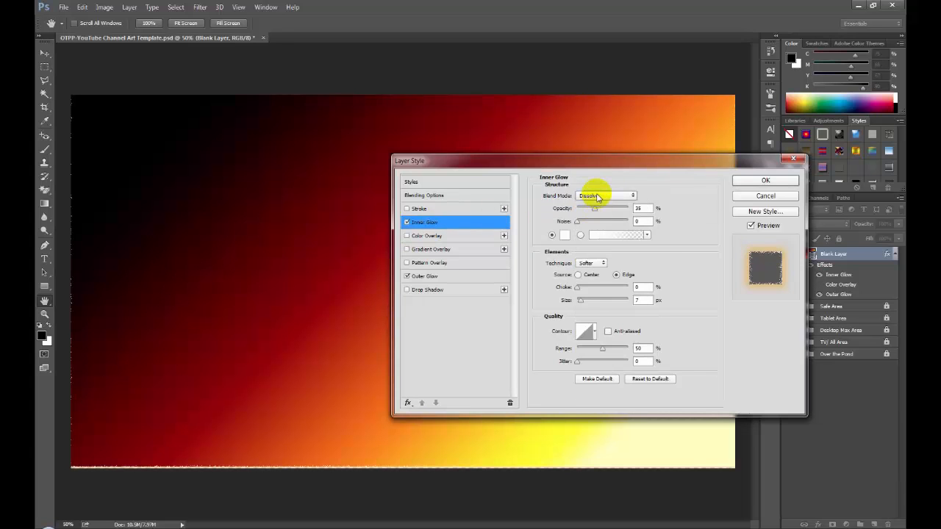
click(594, 196)
click(586, 205)
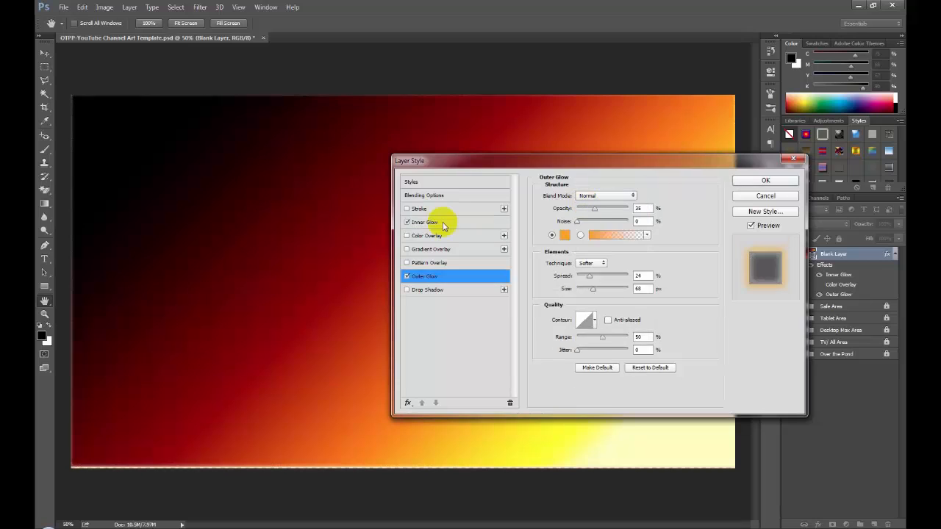
click(479, 220)
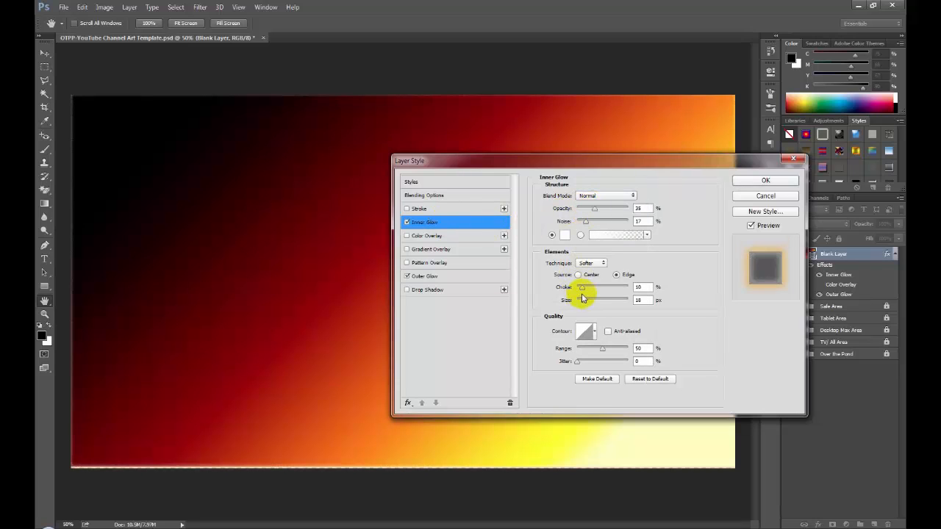
drag(585, 291, 595, 290)
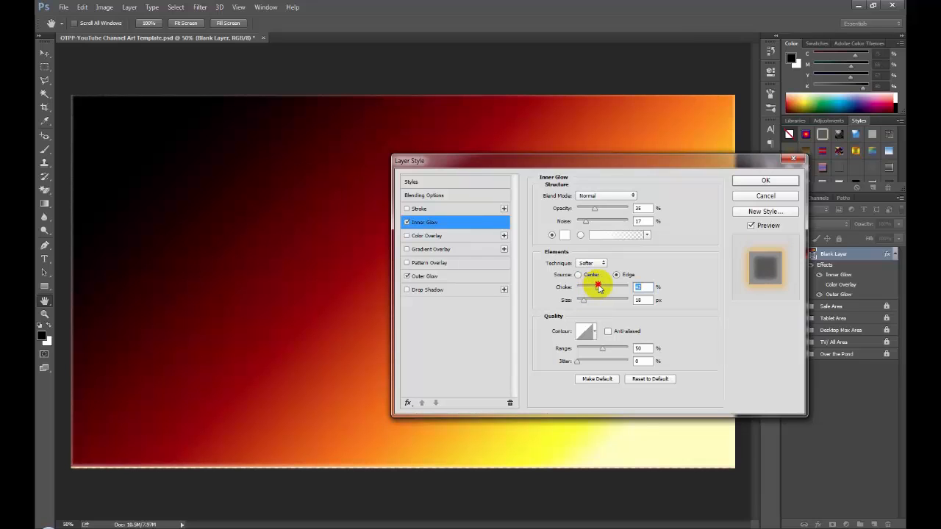
- Color the inner glow orange (ff9800) sampled from the gradient's upper-right part and set its size to 32 px
click(564, 234)
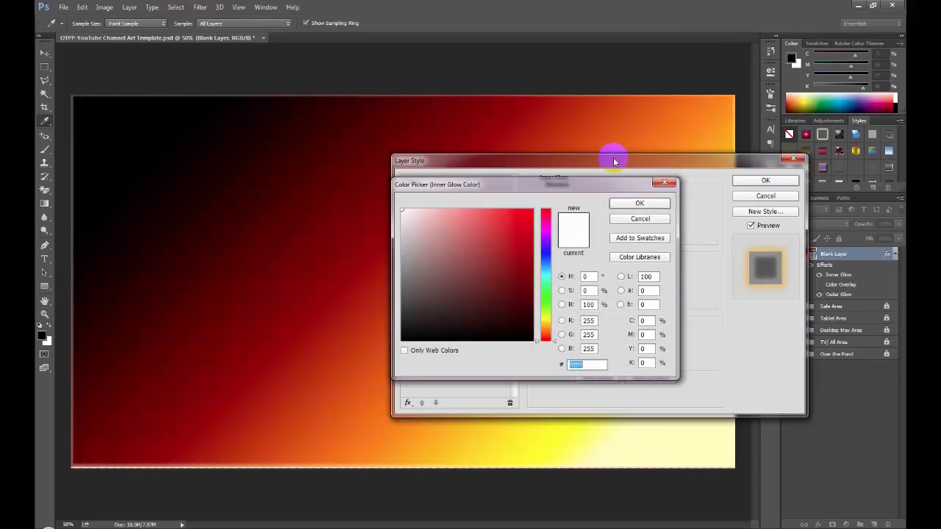
click(719, 125)
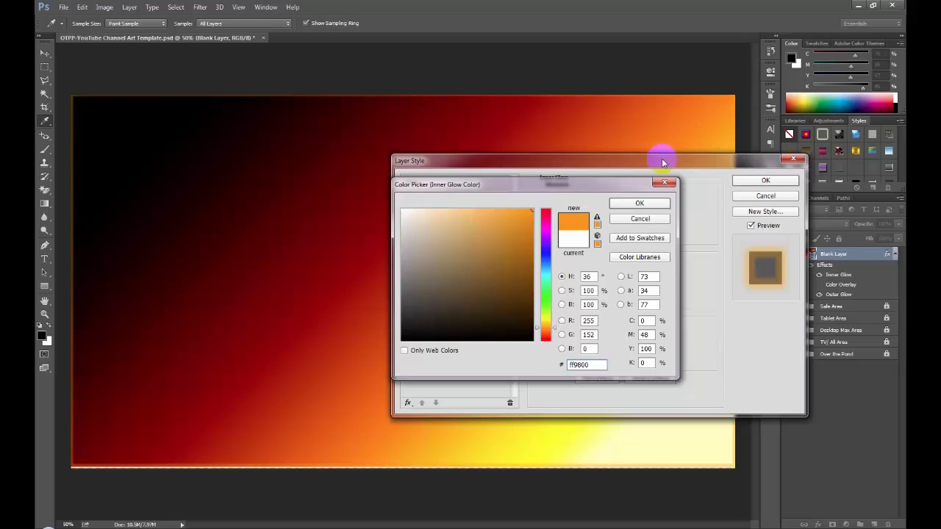
click(628, 204)
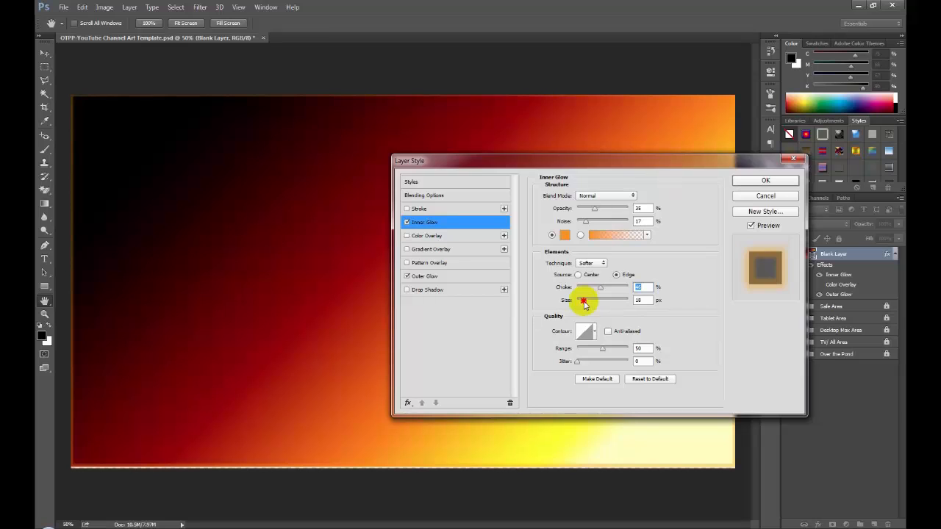
drag(584, 301, 589, 302)
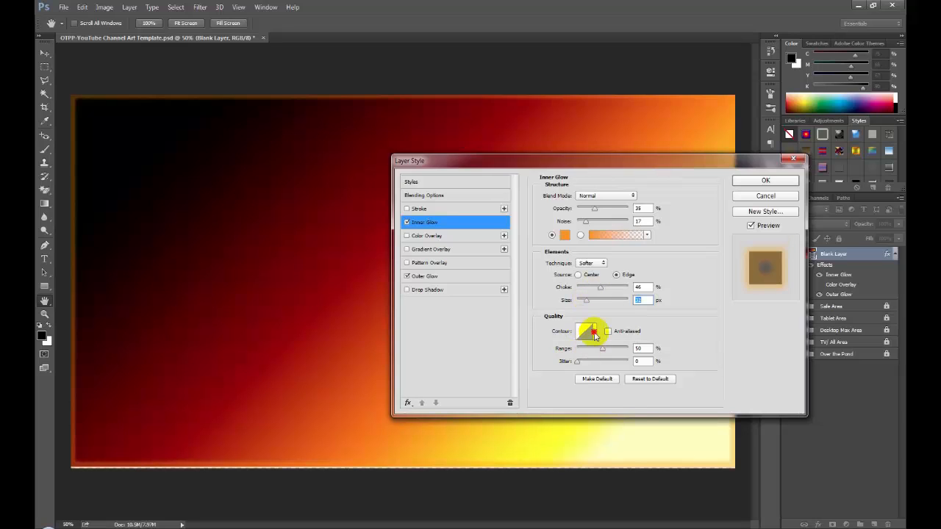
- Try several contours for the inner glow, settle on the half-round one and apply the layer style
click(594, 332)
click(548, 372)
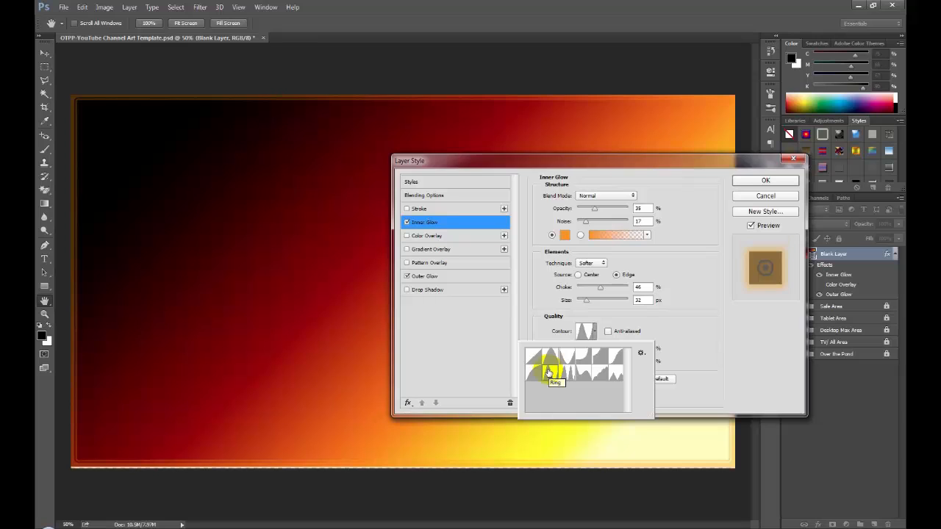
click(532, 373)
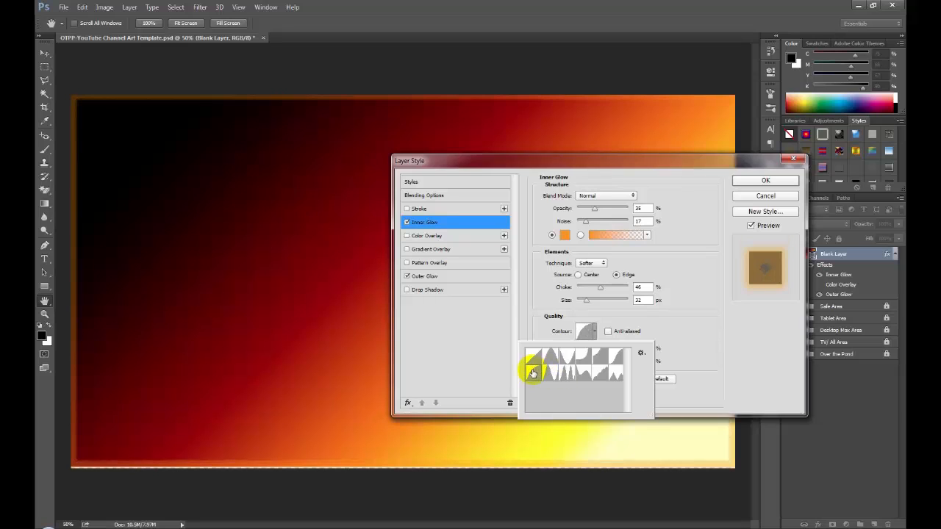
click(614, 355)
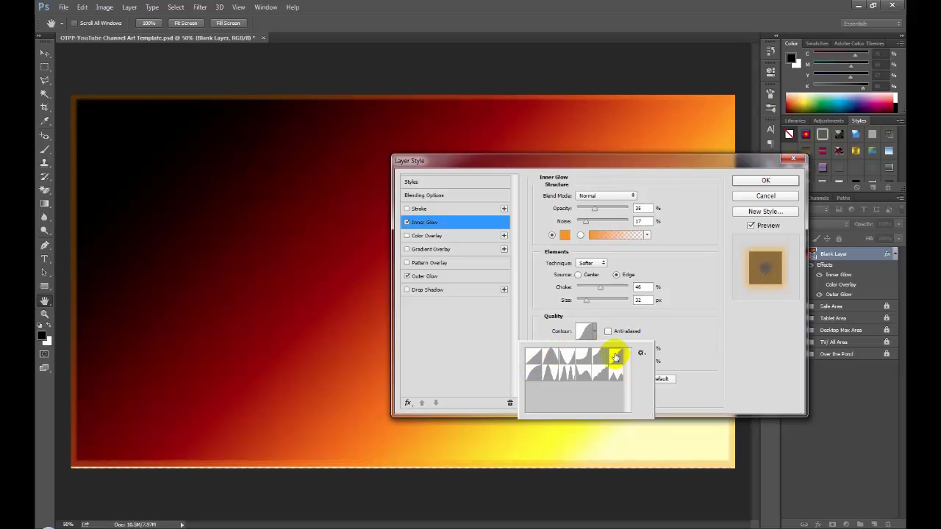
click(612, 375)
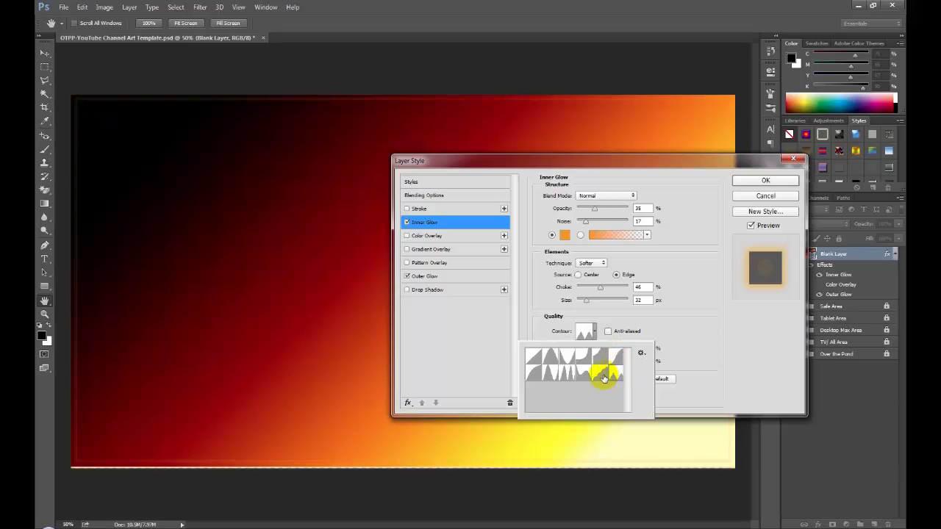
click(582, 376)
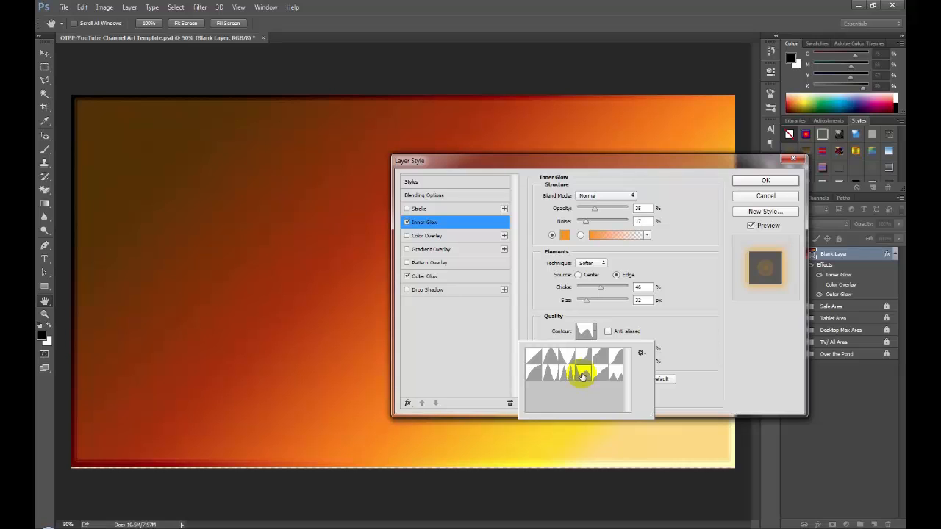
click(564, 372)
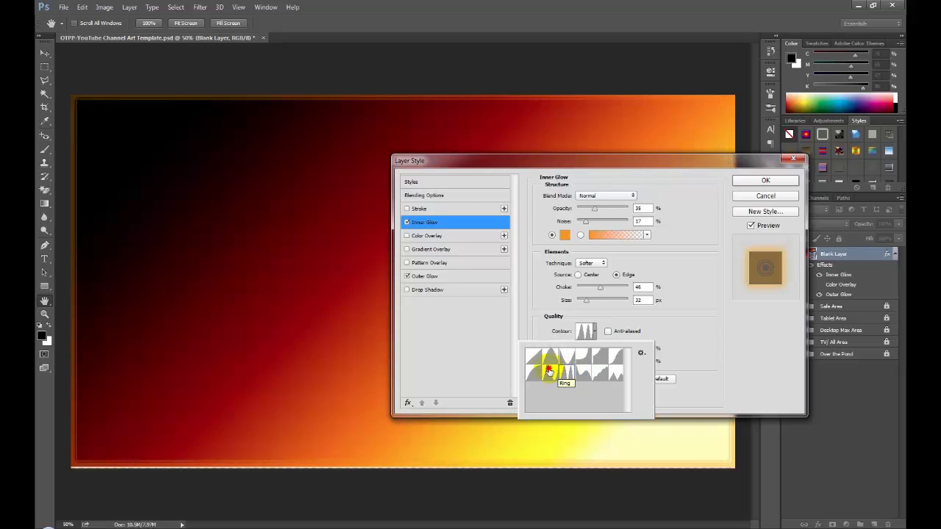
click(548, 371)
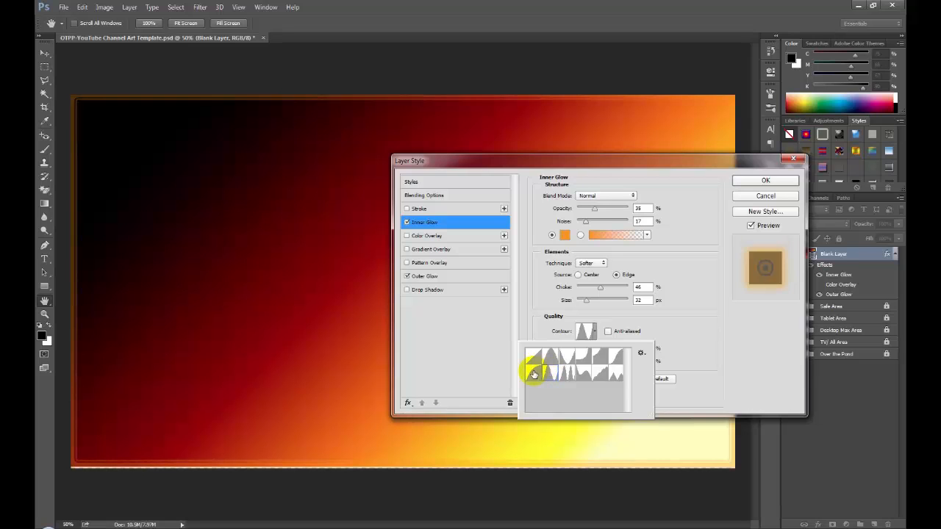
click(533, 373)
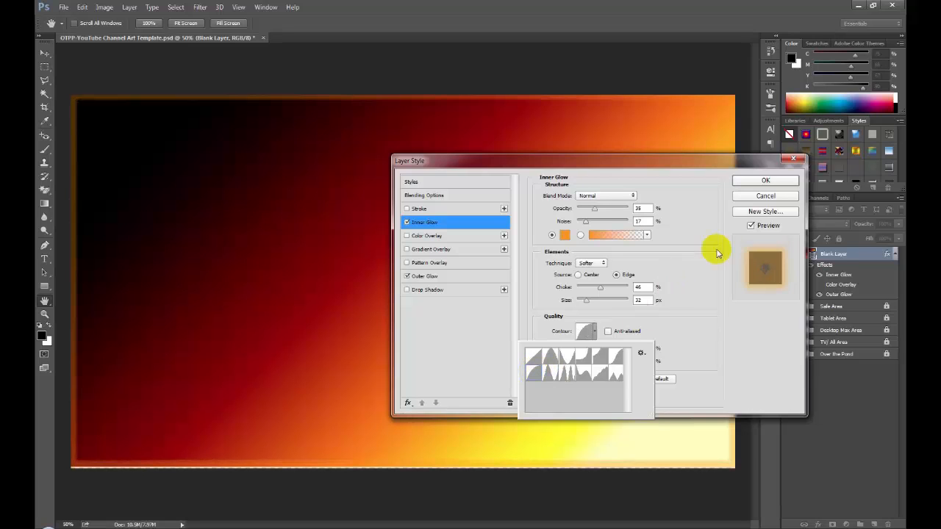
click(761, 186)
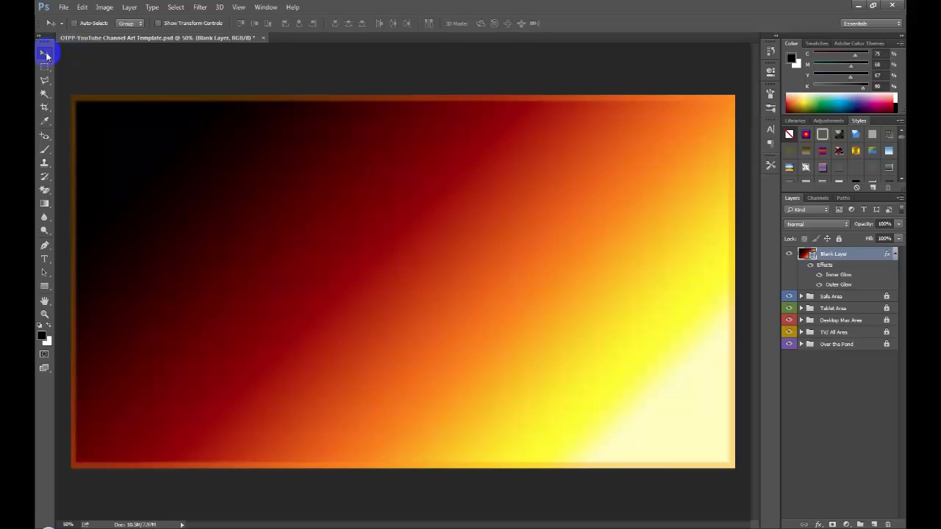
- Create a new empty layer with default settings above the gradient layer
click(129, 8)
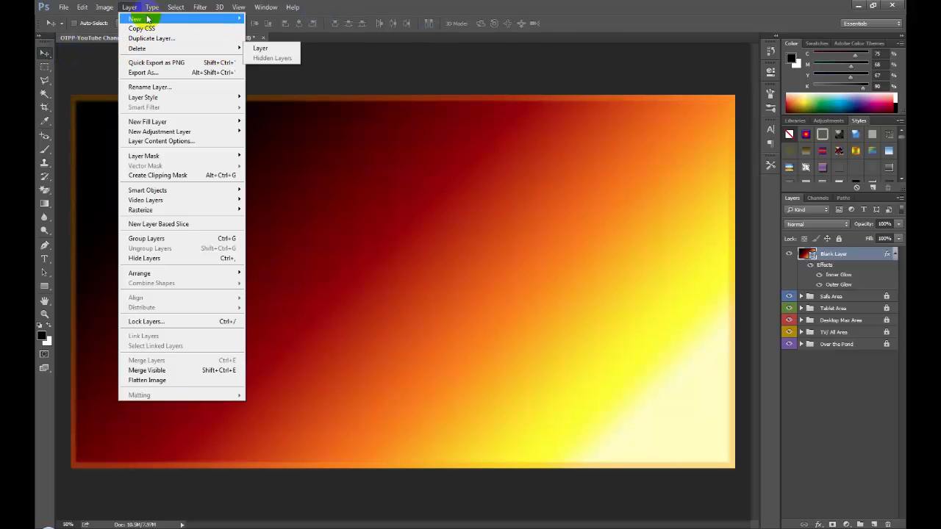
mouse_move(147, 18)
click(277, 18)
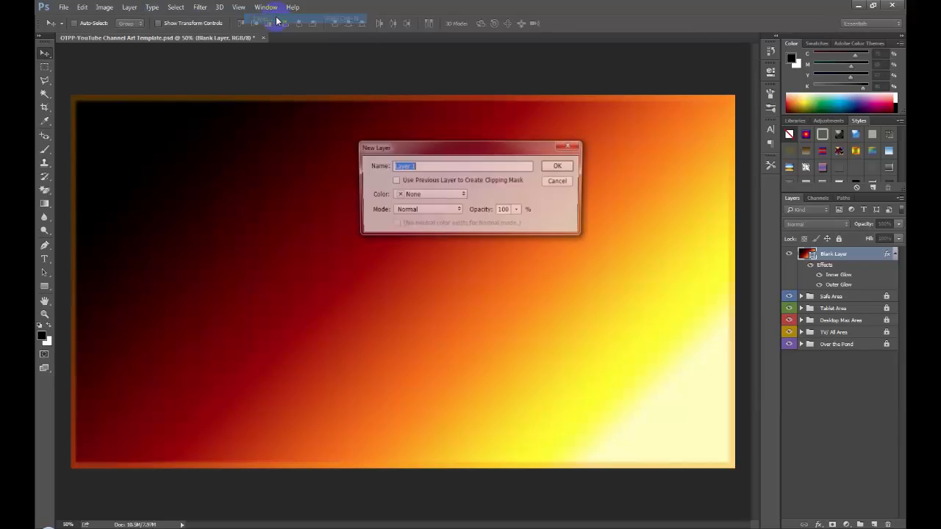
click(556, 165)
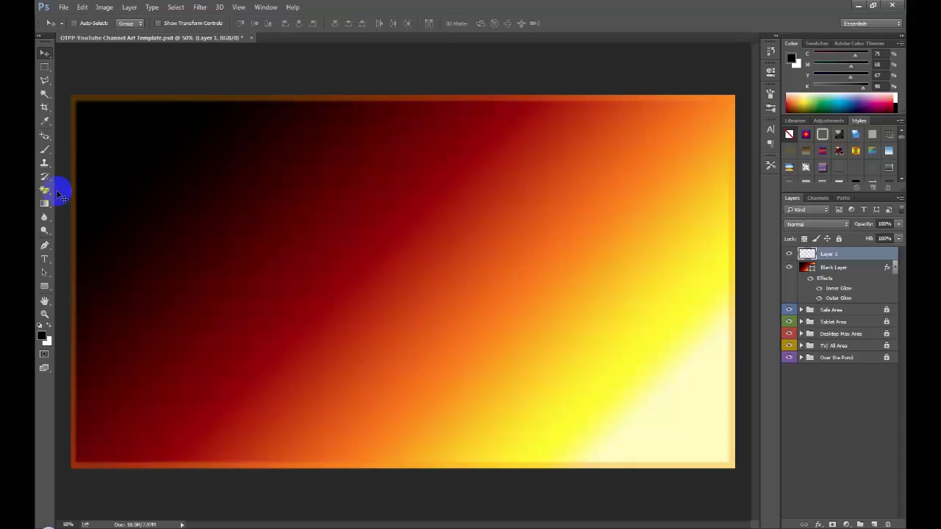
- Stamp a black cracked-rock texture brush at 1500 px and 50% opacity over the upper-right part of the canvas
click(45, 150)
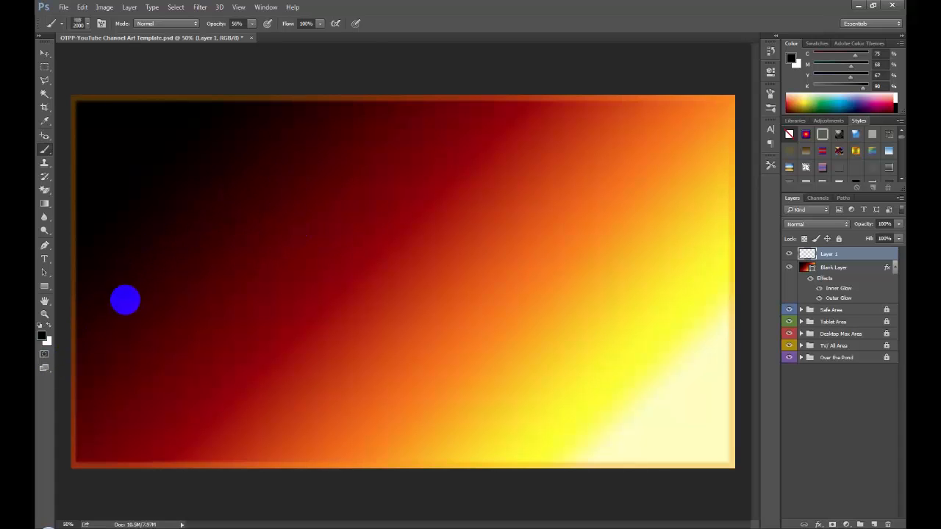
key(d)
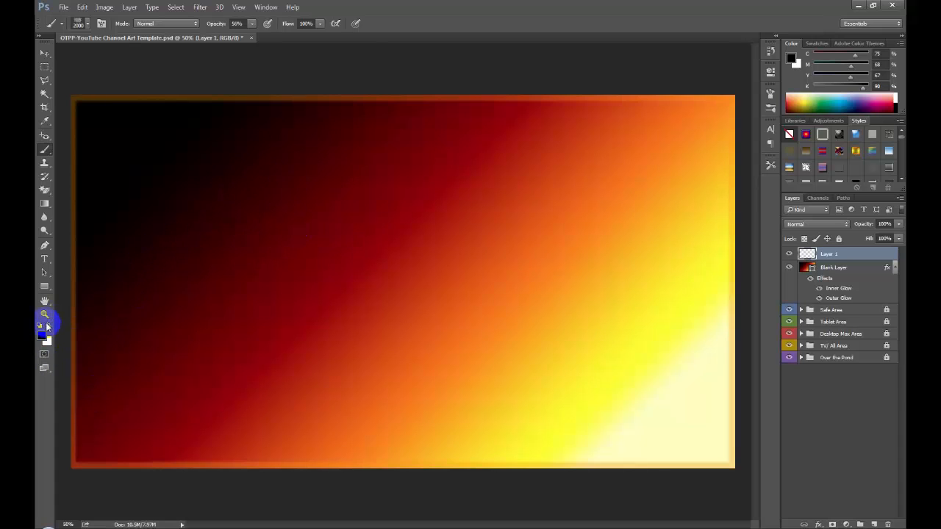
click(48, 326)
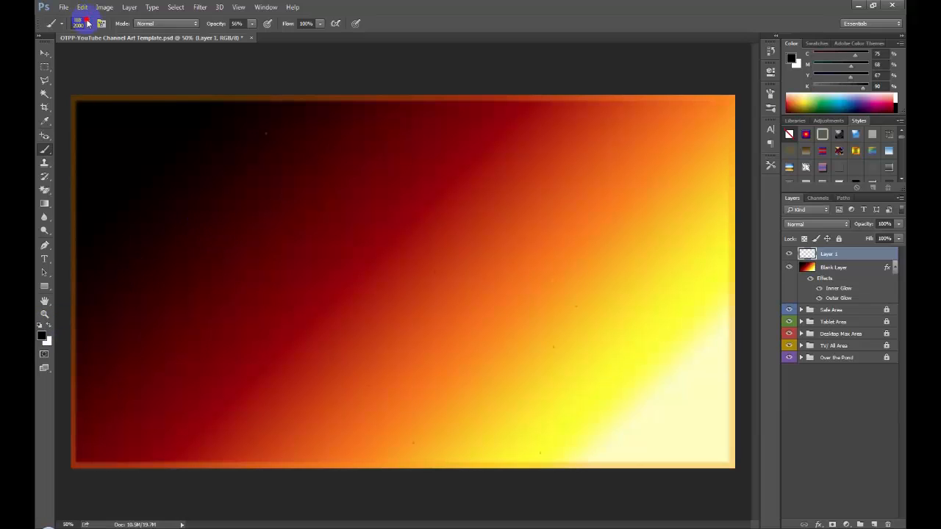
click(88, 25)
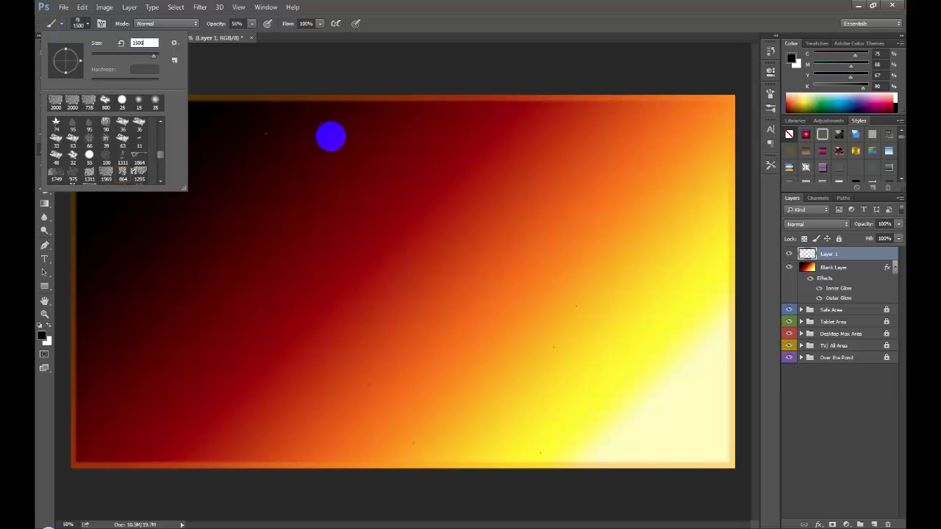
key(Return)
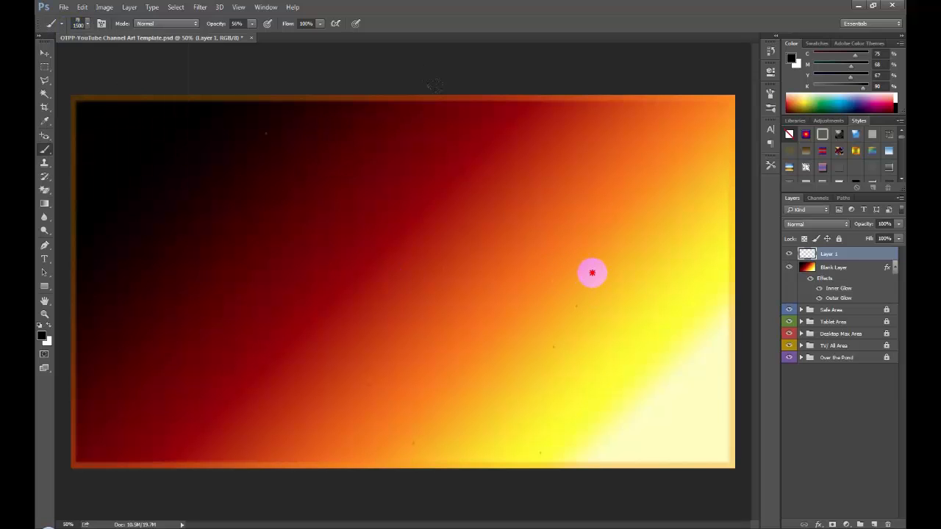
click(591, 272)
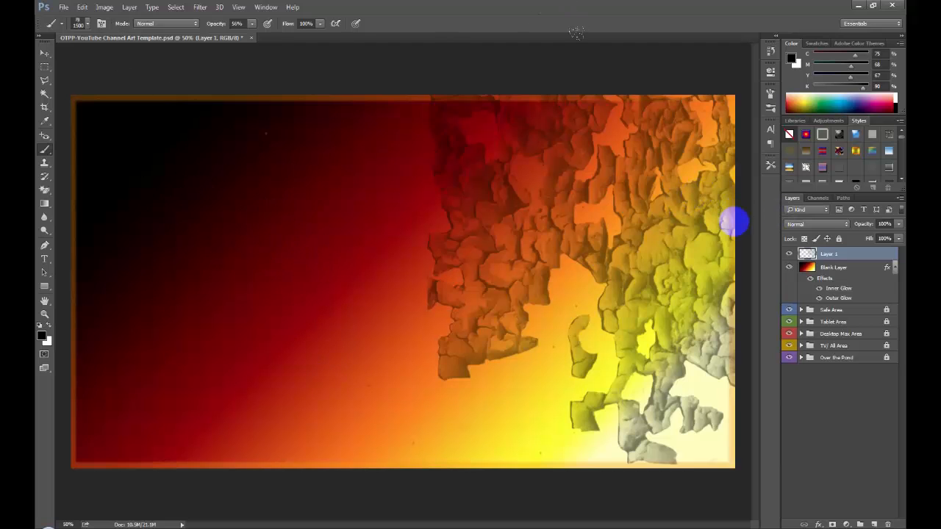
- Rotate the brush tip to 121° and stamp the rock texture over the rest of the canvas, including the left and lower areas
click(771, 96)
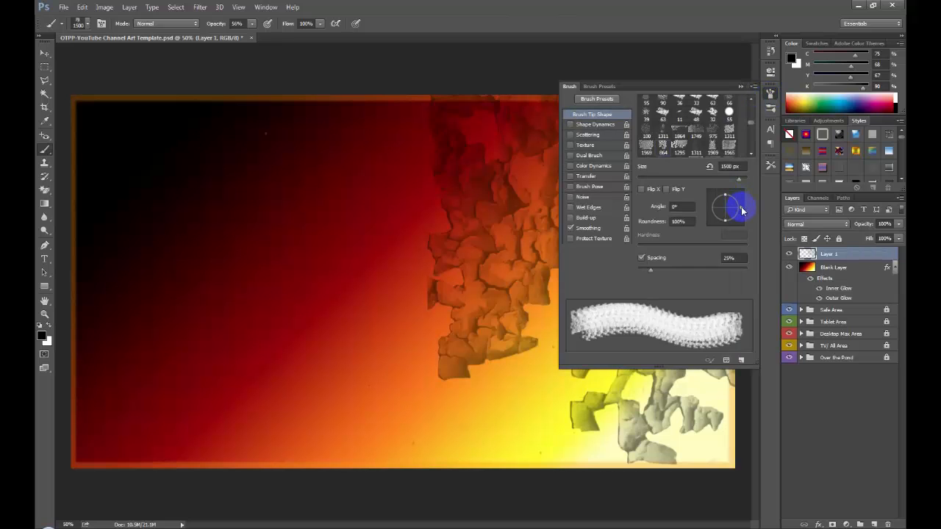
mouse_move(743, 211)
mouse_down()
mouse_move(741, 189)
mouse_move(709, 180)
mouse_up()
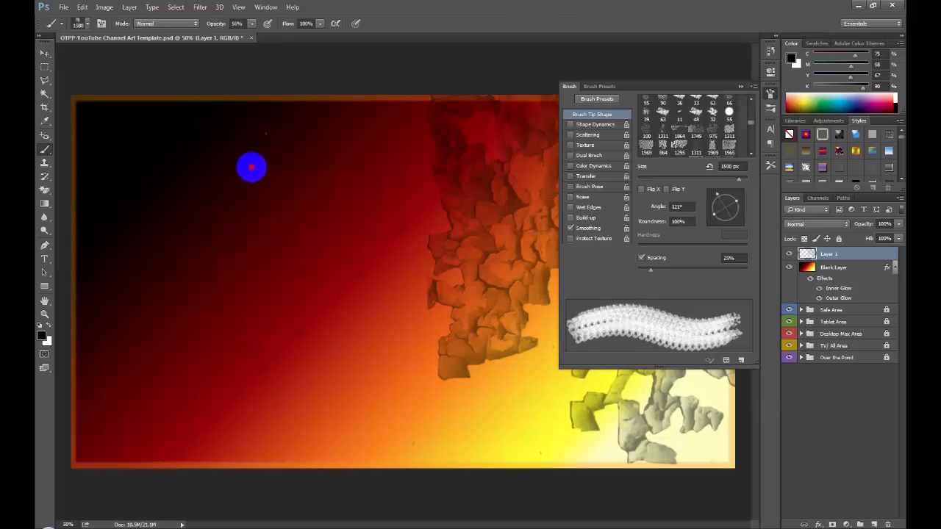
click(252, 166)
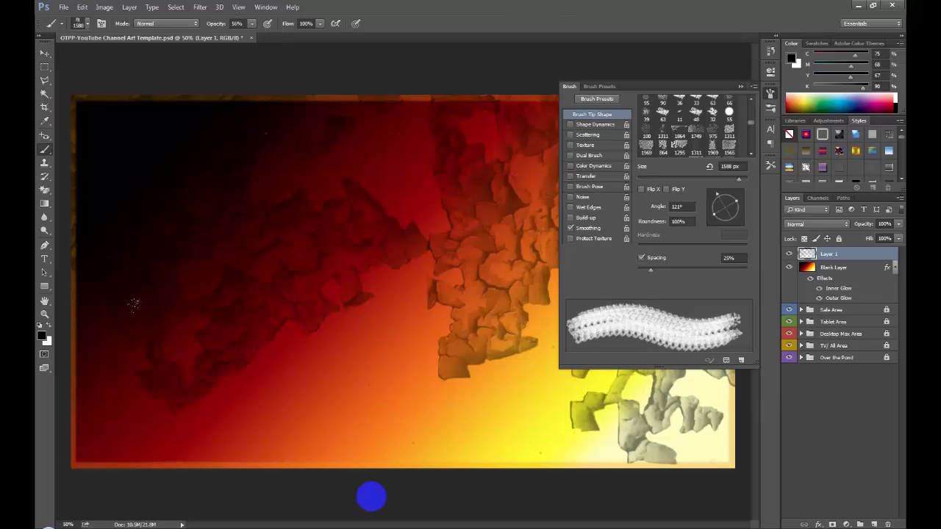
click(389, 488)
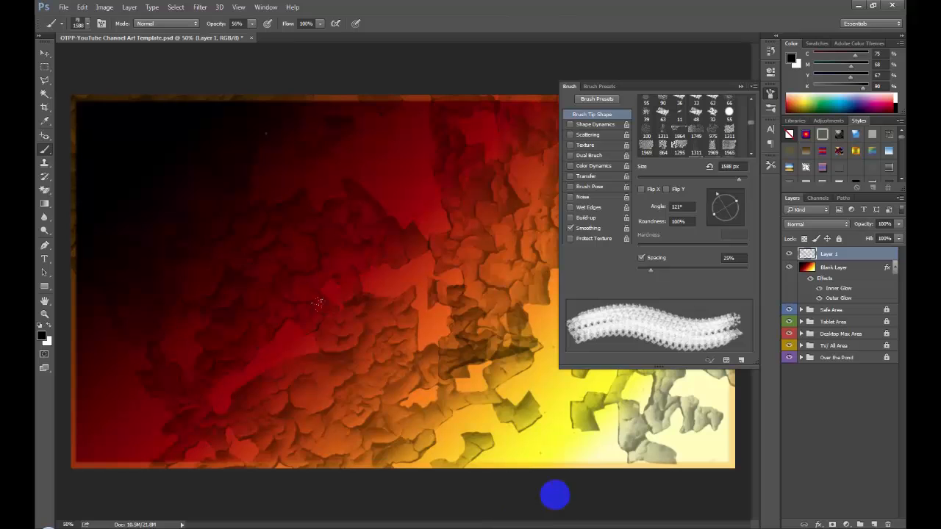
click(674, 496)
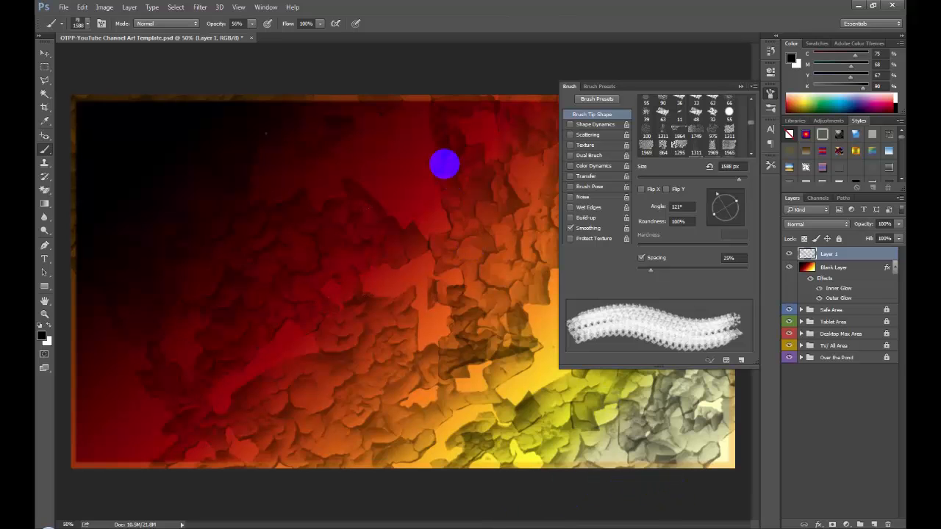
click(420, 156)
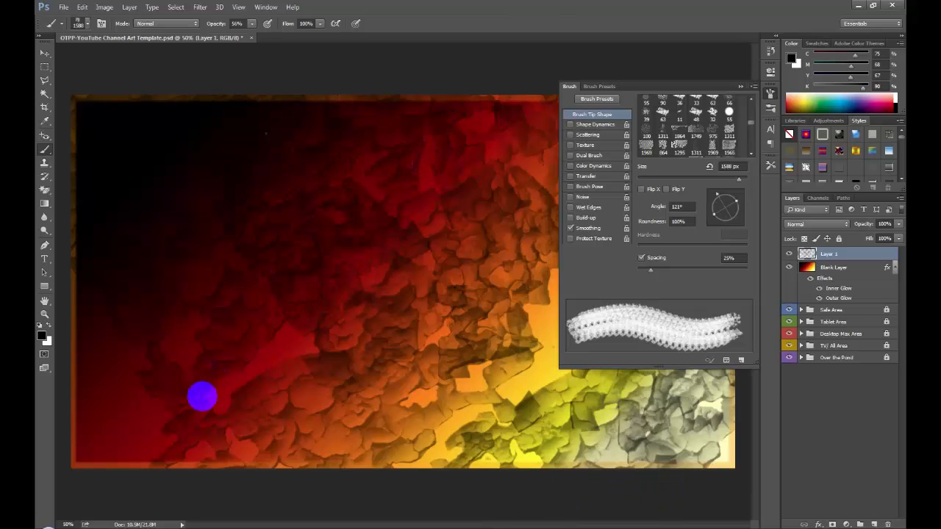
click(199, 397)
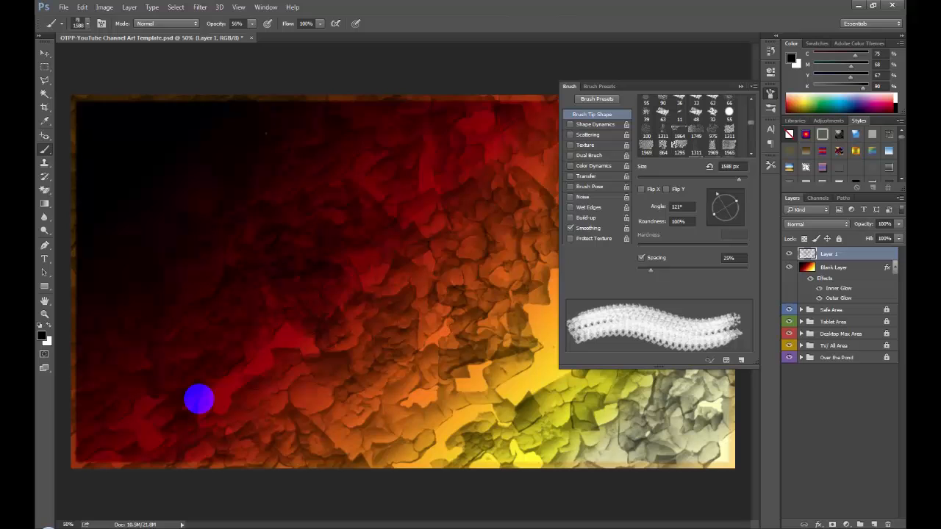
click(740, 85)
- Try one more rock-texture stamp over the orange-yellow area right of center and undo it
click(637, 300)
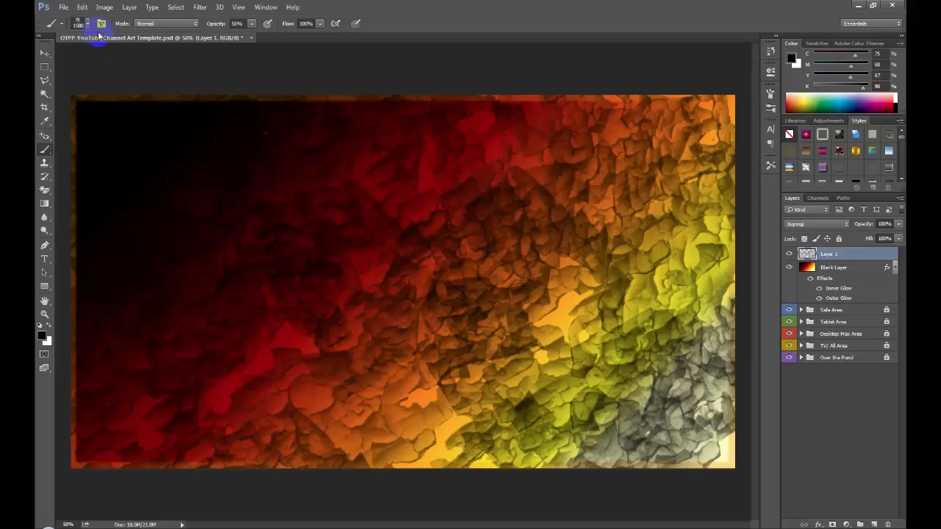
click(82, 7)
click(82, 17)
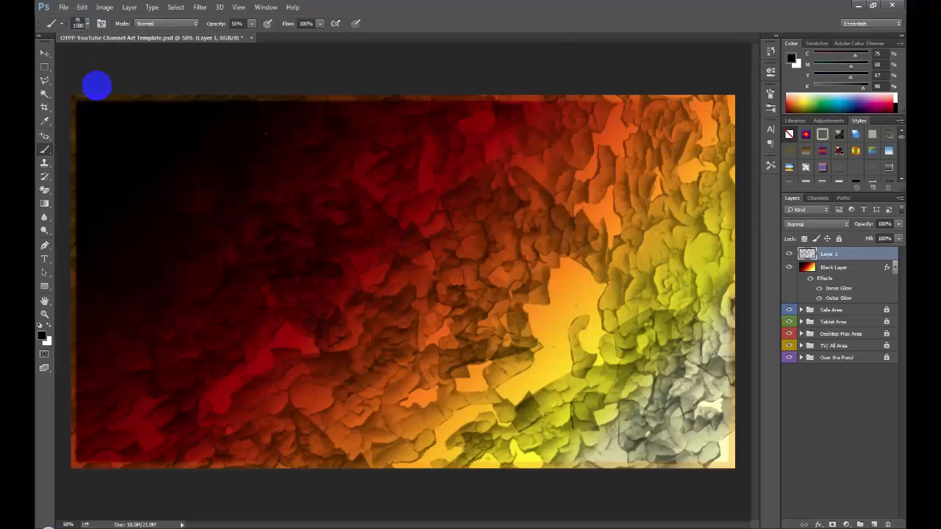
- Create a new empty layer with default settings above the rock-texture layer
click(44, 56)
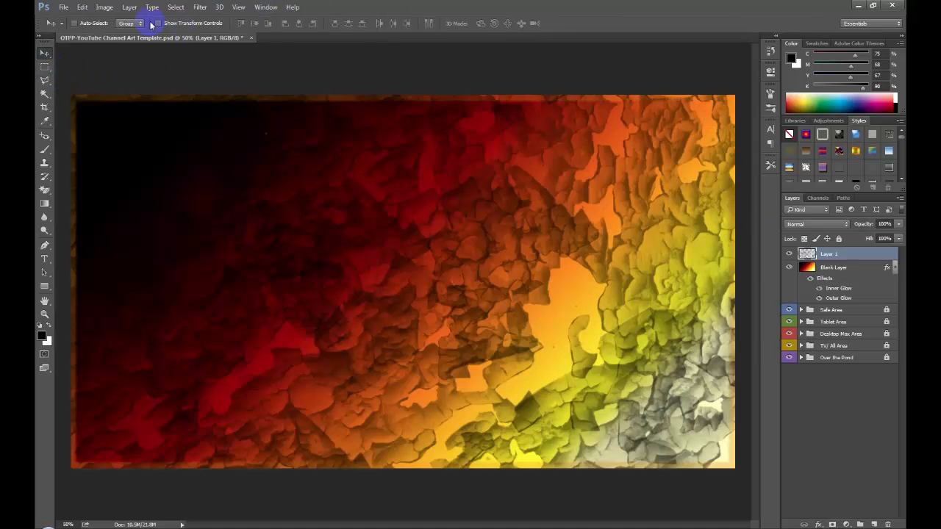
click(128, 10)
mouse_move(220, 20)
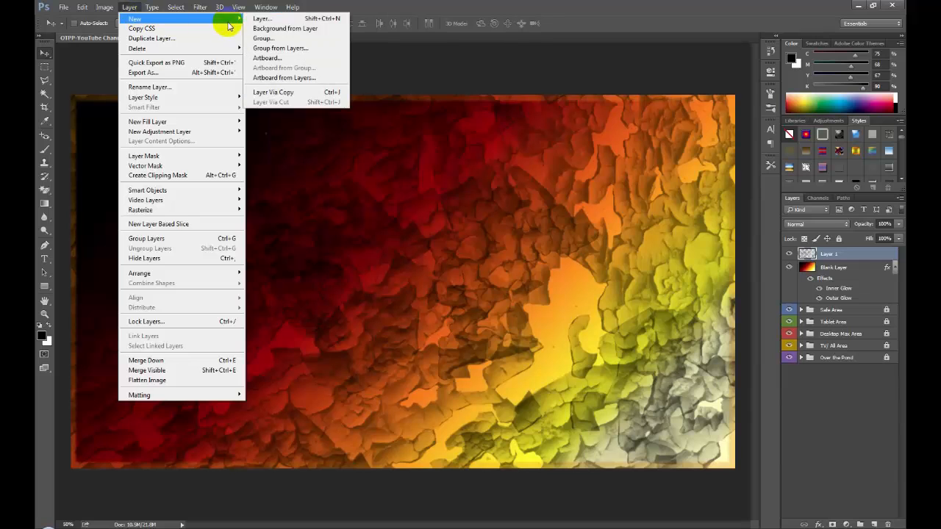
click(269, 22)
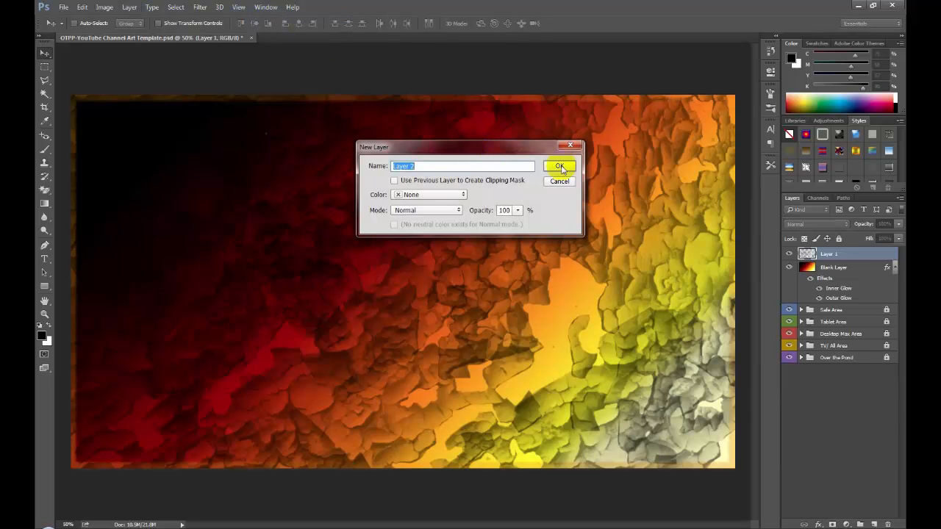
click(560, 164)
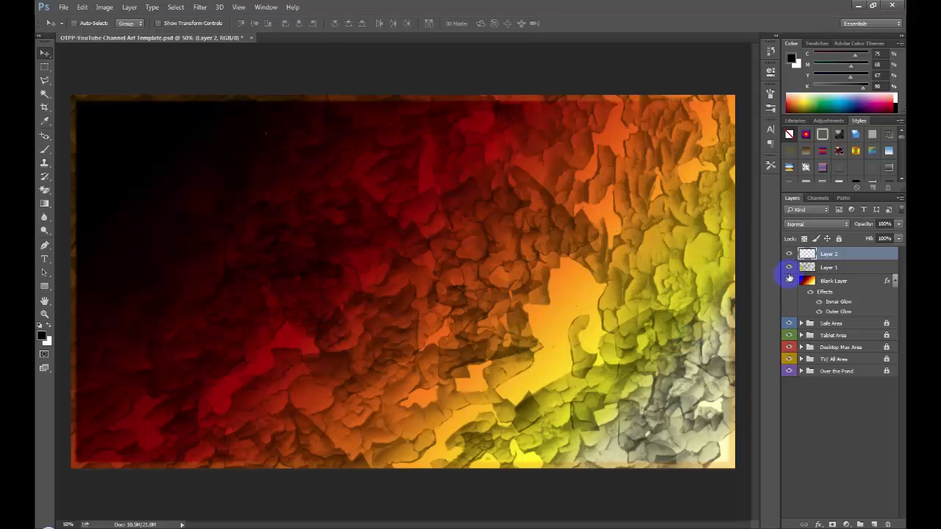
- Hide the rock-texture and gradient layers and draw a text box across the template's text and logo safe area
click(789, 268)
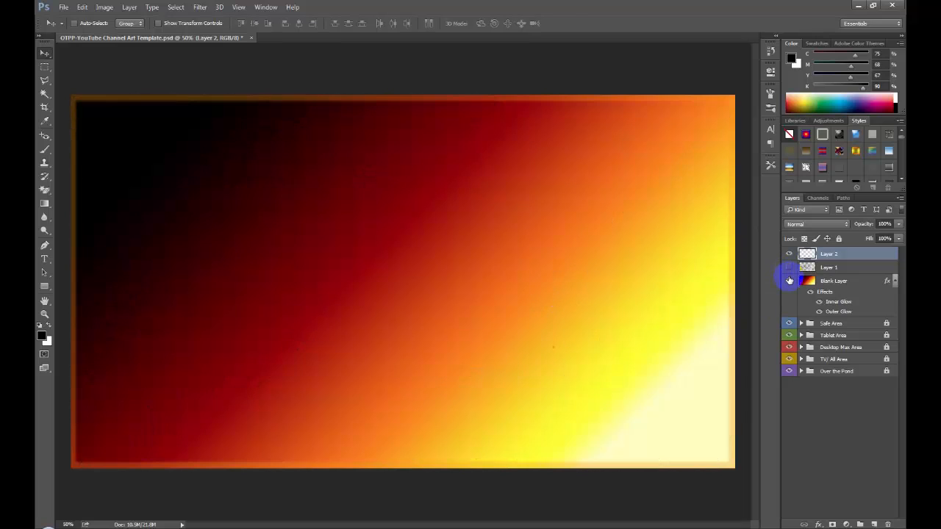
click(790, 281)
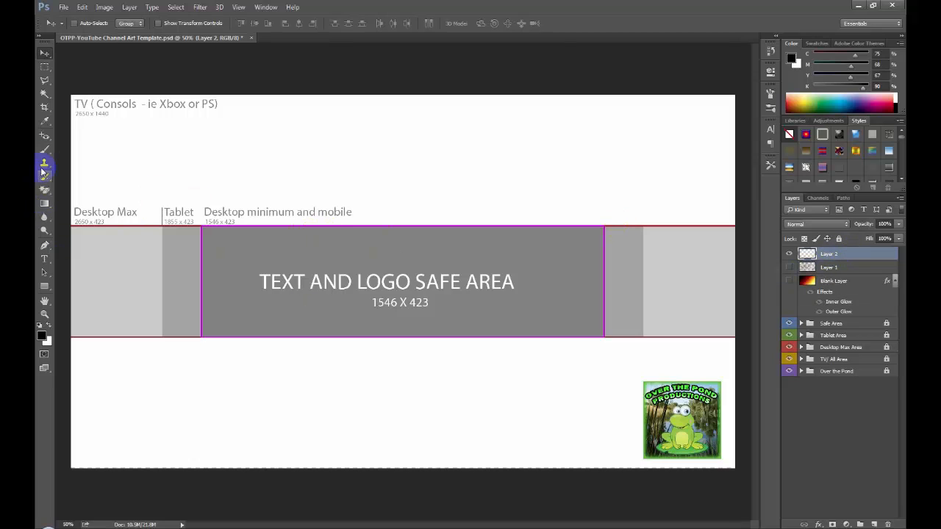
click(44, 258)
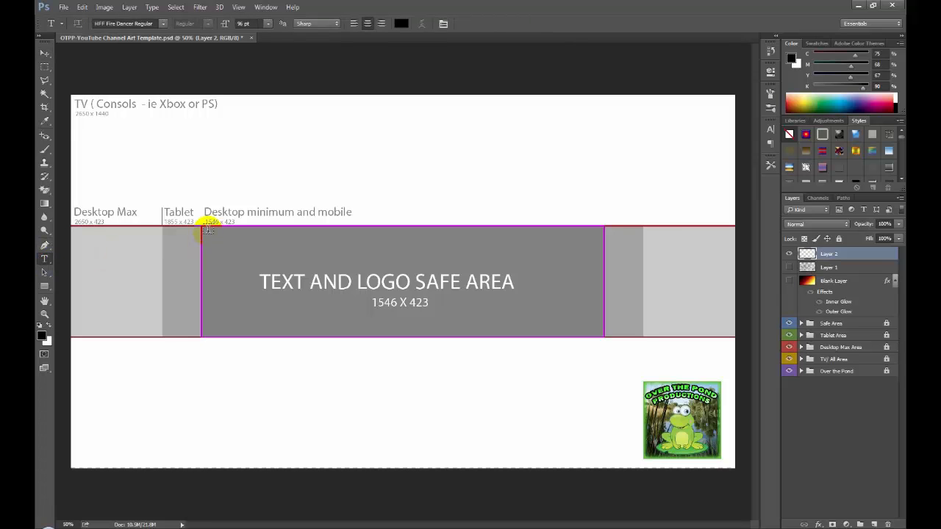
drag(206, 229, 603, 338)
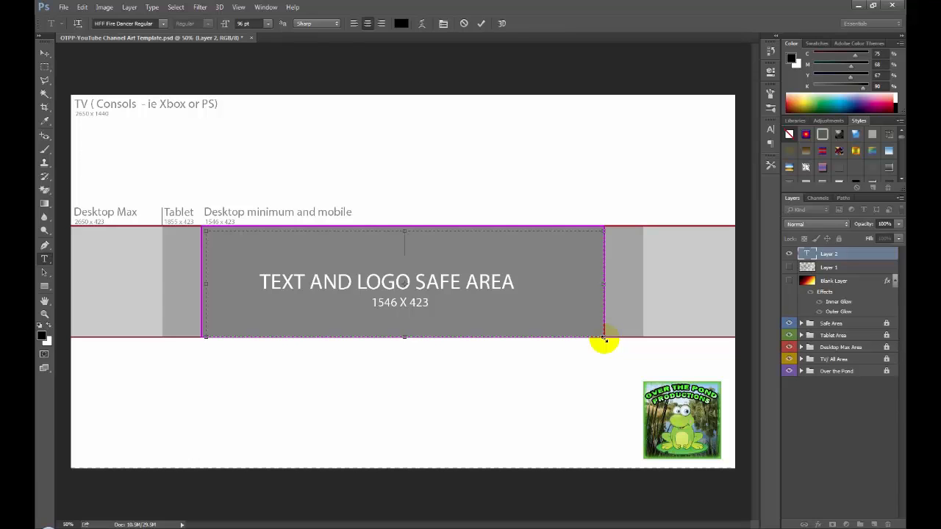
- Enter the channel name in capitals in the text box and shorten the box to the height of that line
key(Caps_Lock)
text(A)
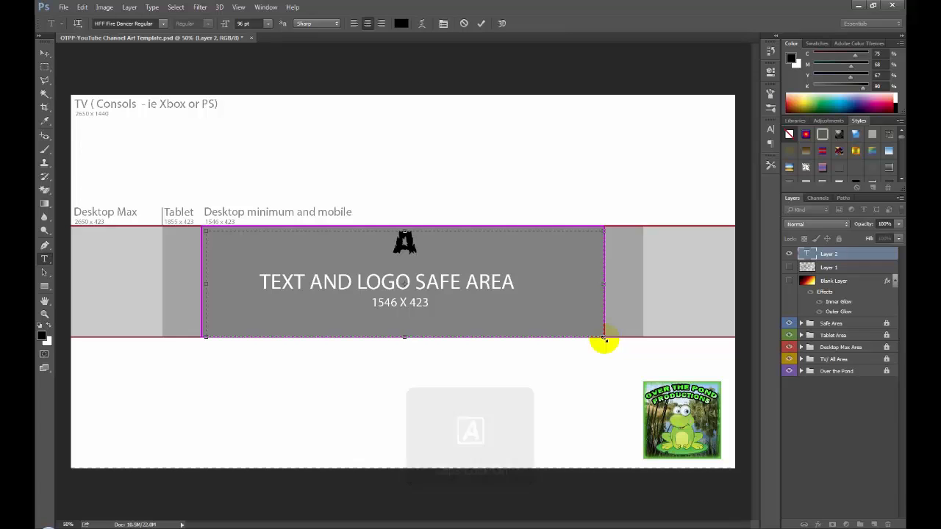
text(CE STE)
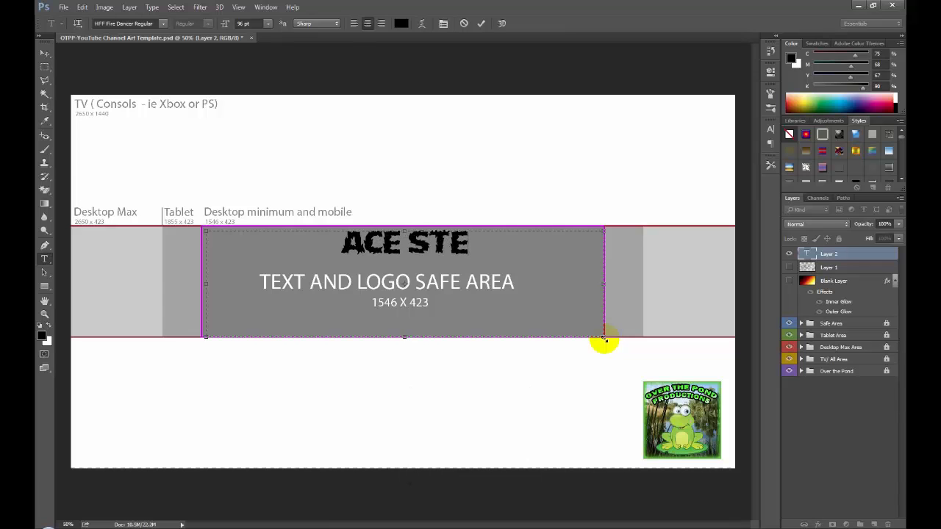
text(PHEN ROCKS)
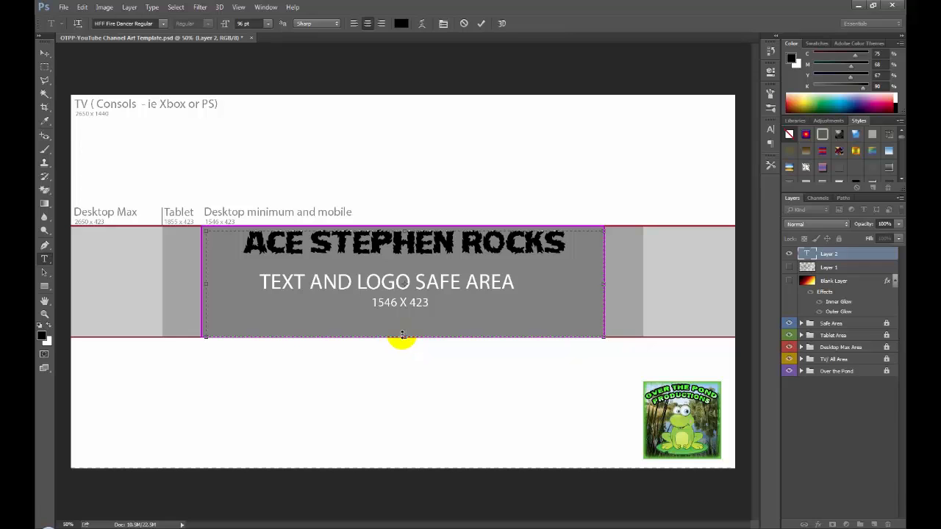
drag(403, 335, 402, 254)
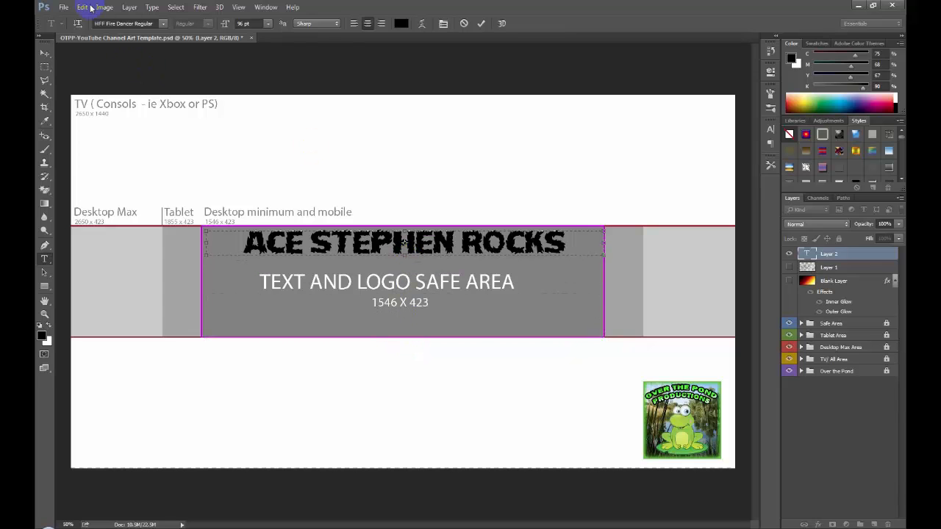
- Try several font sizes on the whole title, settle on 103 pt and commit the text
drag(245, 242, 568, 242)
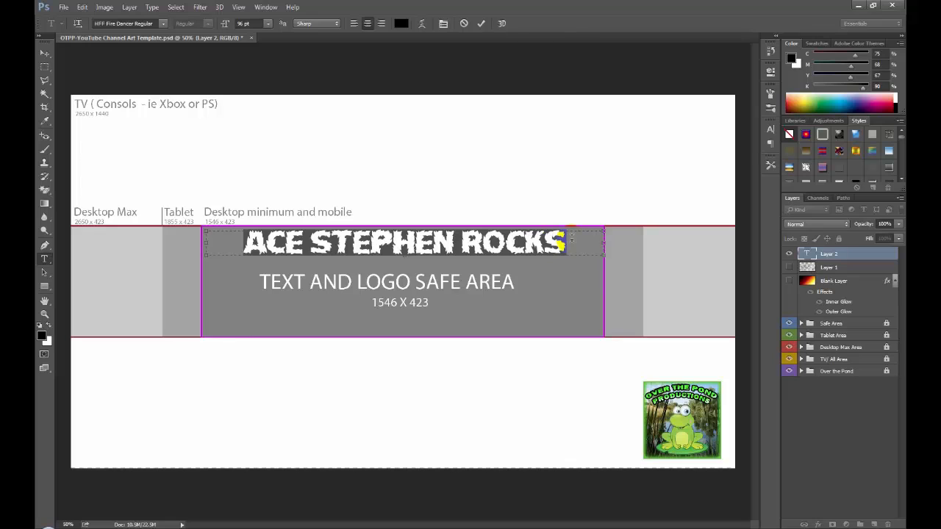
click(248, 23)
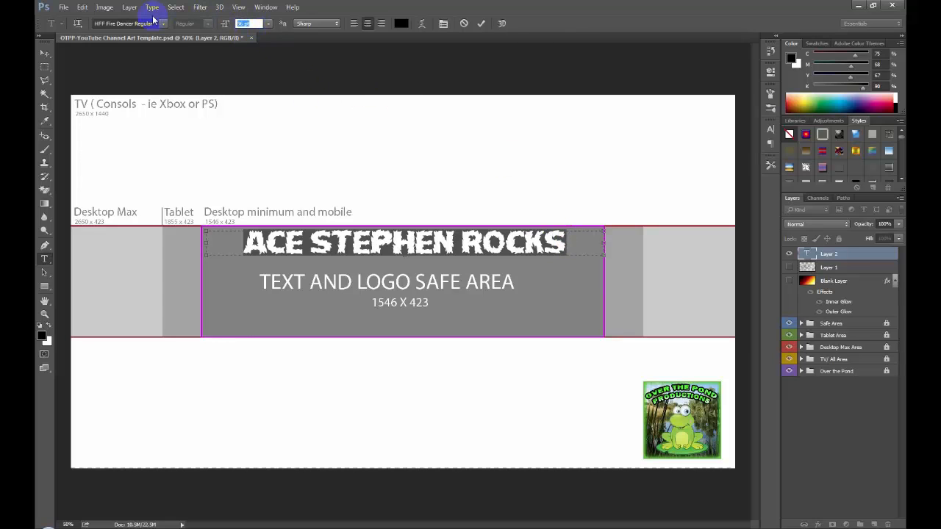
text(110)
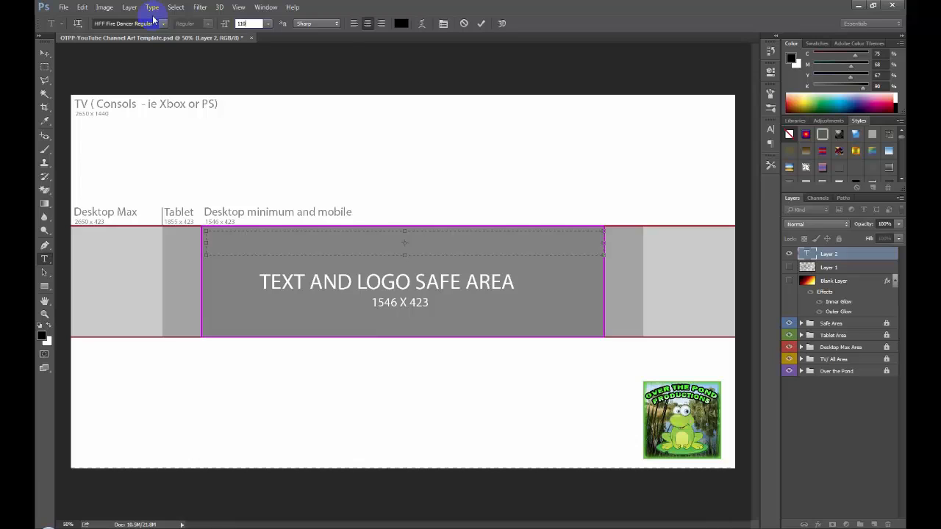
key(BackSpace)
key(BackSpace)
text(05)
key(BackSpace)
key(BackSpace)
text(00)
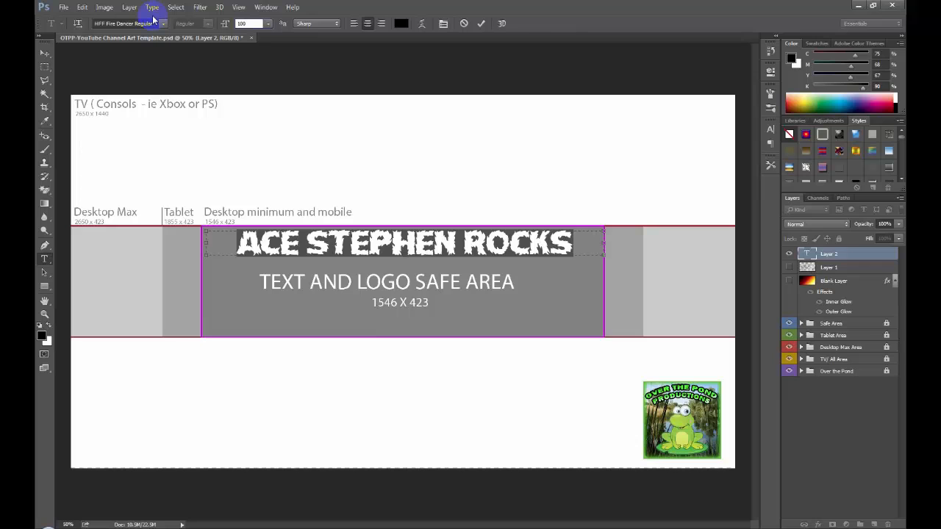
key(BackSpace)
key(BackSpace)
text(02)
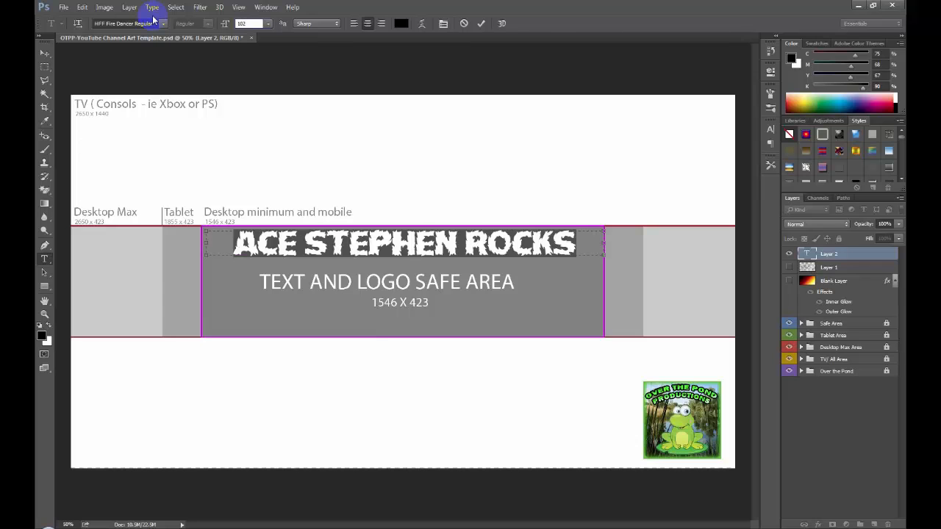
key(BackSpace)
text(3)
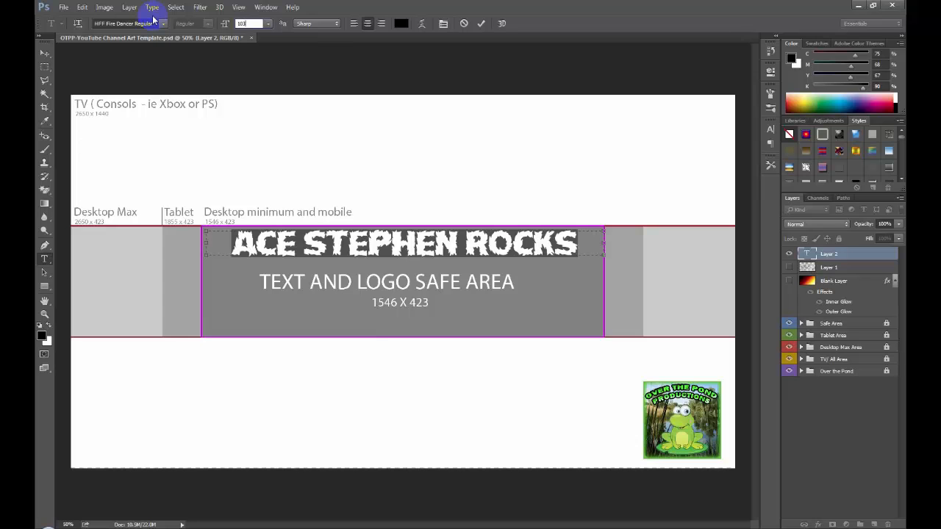
key(BackSpace)
text(4)
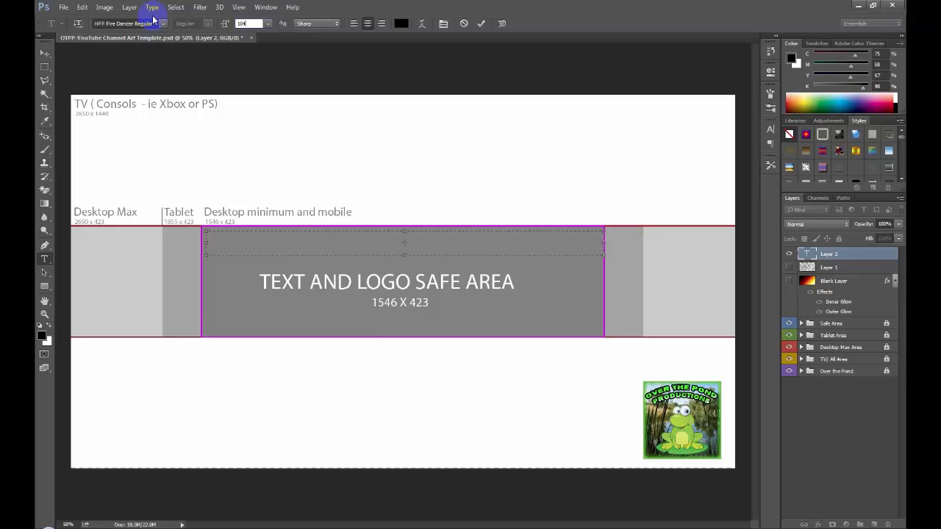
key(BackSpace)
text(3)
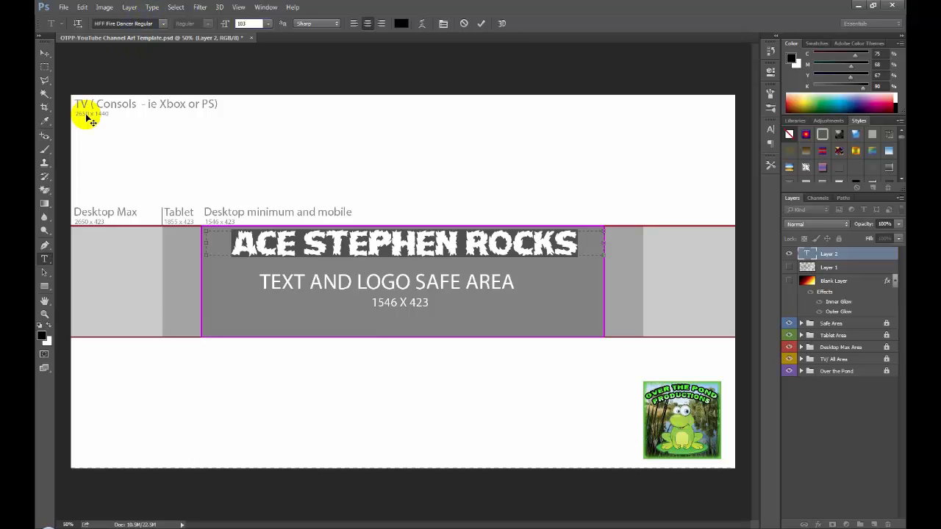
click(45, 53)
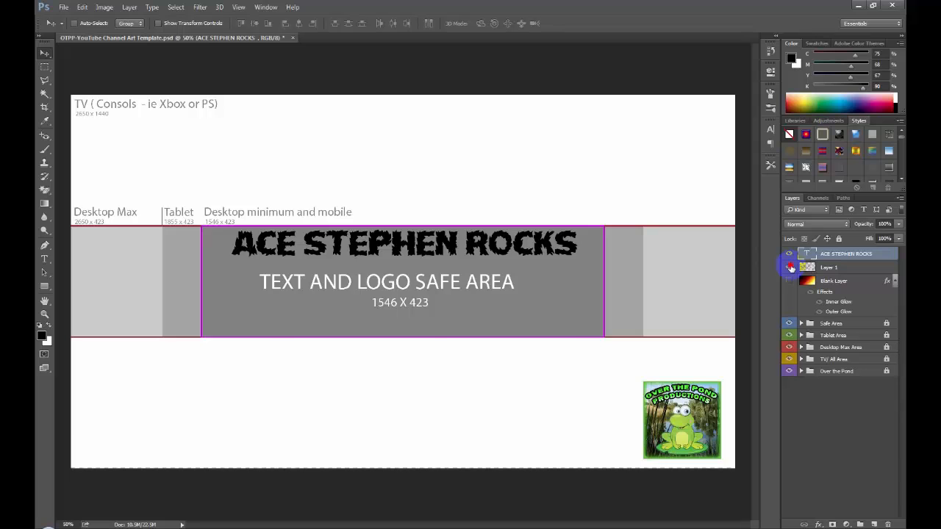
- Show the rock-texture layer again and check the title by toggling the gradient and text layers on and off
click(790, 268)
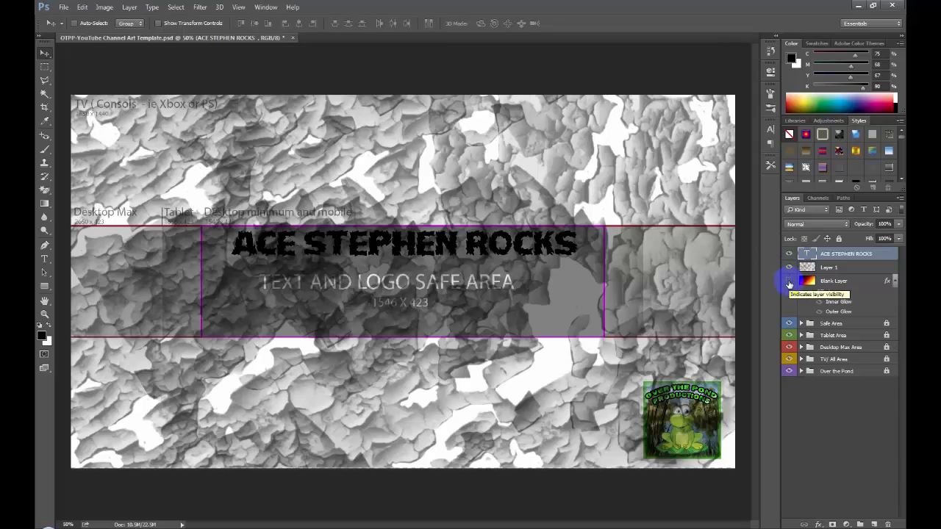
click(789, 283)
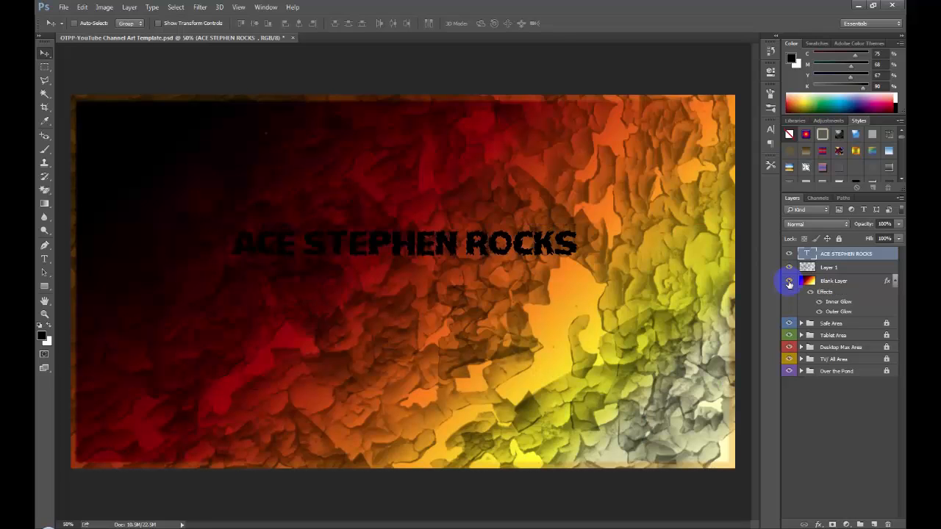
click(789, 282)
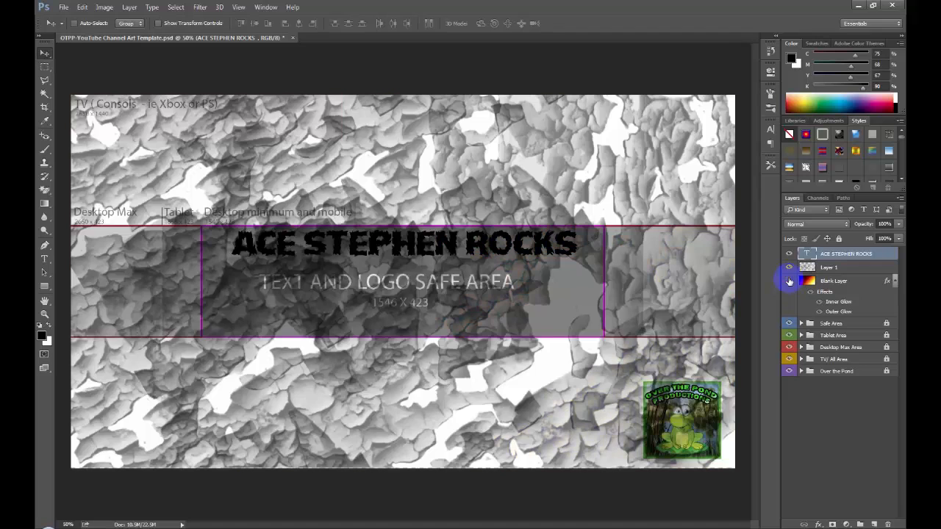
click(787, 254)
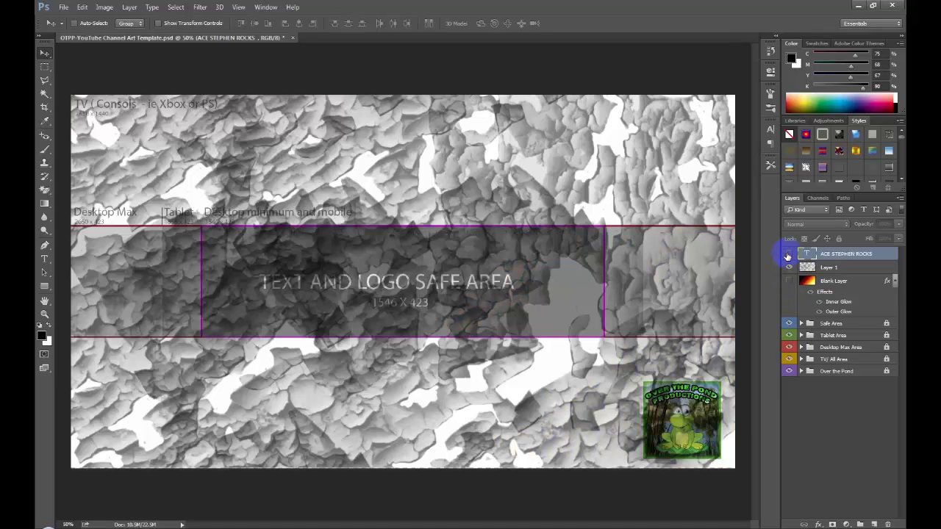
click(787, 253)
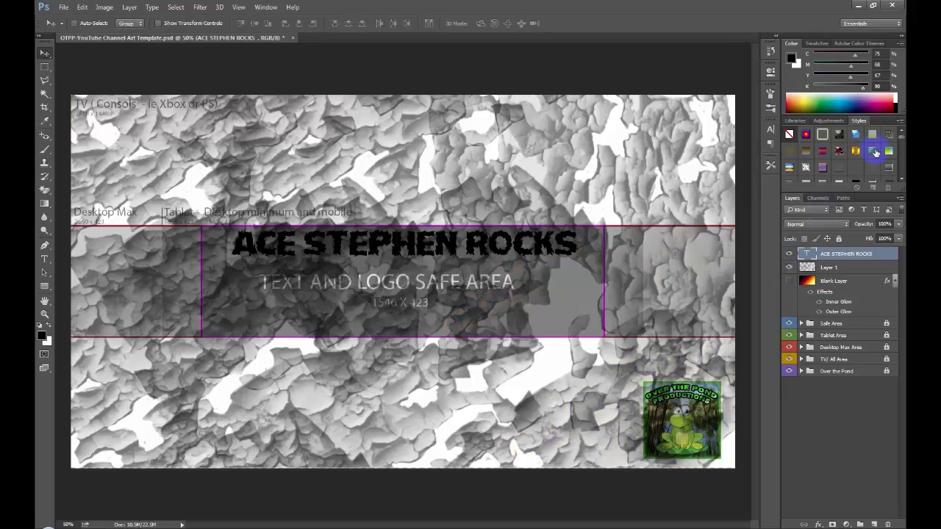
- Apply the orange-yellow fire preset style to the title text after trying a darker flame style, and show the gradient layer again
drag(901, 138, 902, 166)
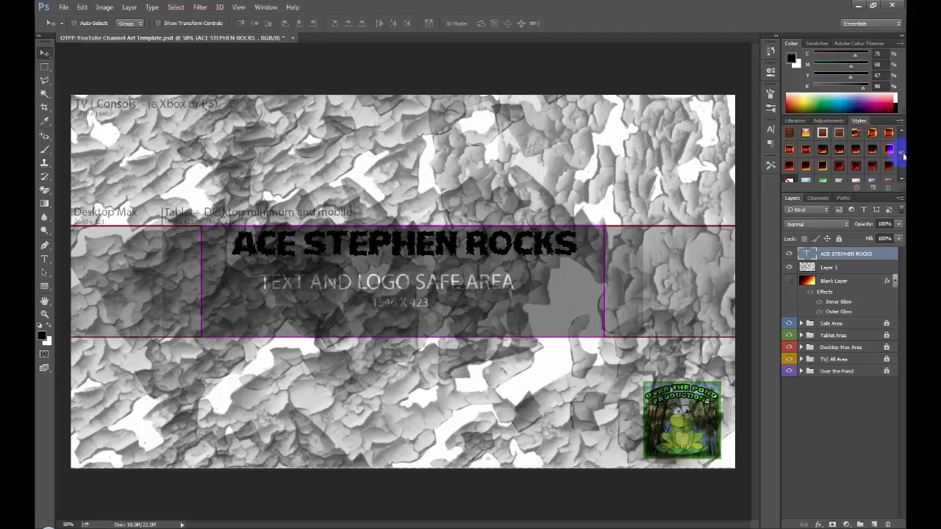
click(871, 150)
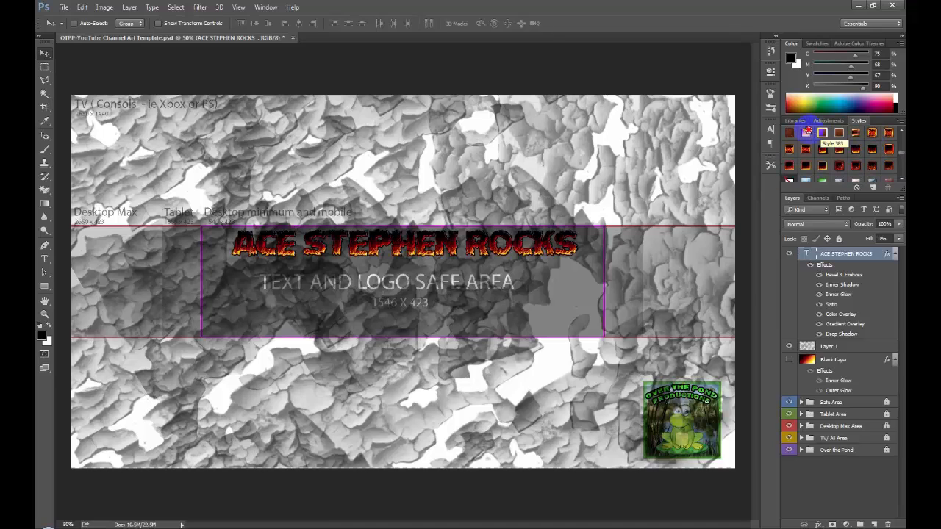
click(807, 133)
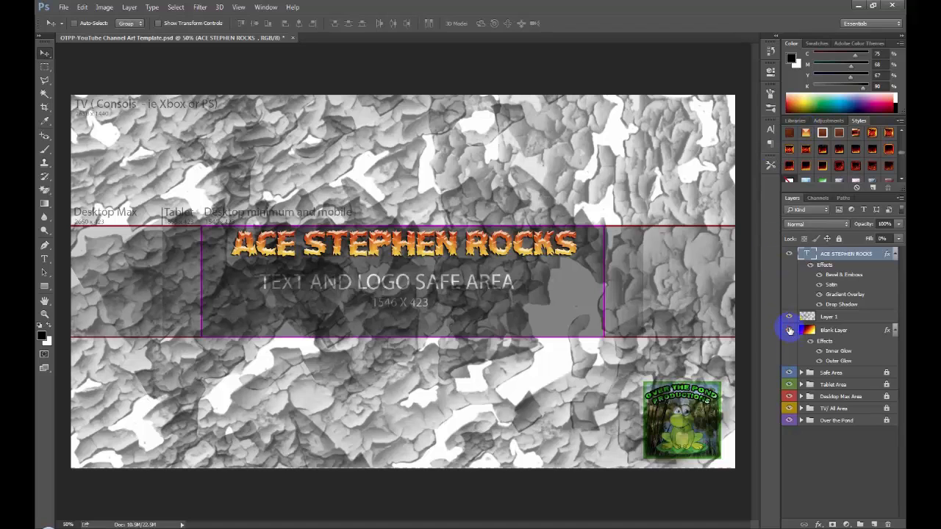
click(790, 331)
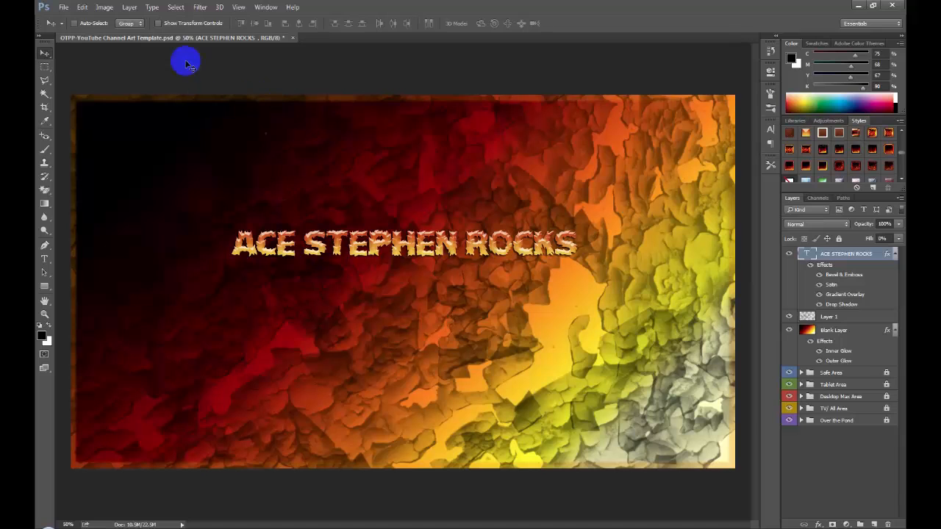
- Add two Stroke effects to the title text's layer style and move the dialog clear of the title
click(127, 8)
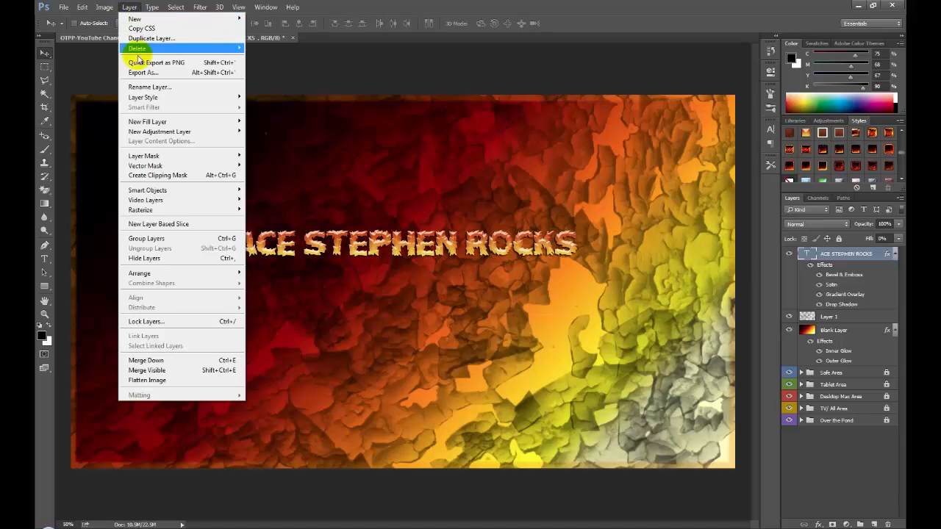
mouse_move(98, 9)
mouse_move(129, 9)
mouse_move(185, 99)
click(254, 120)
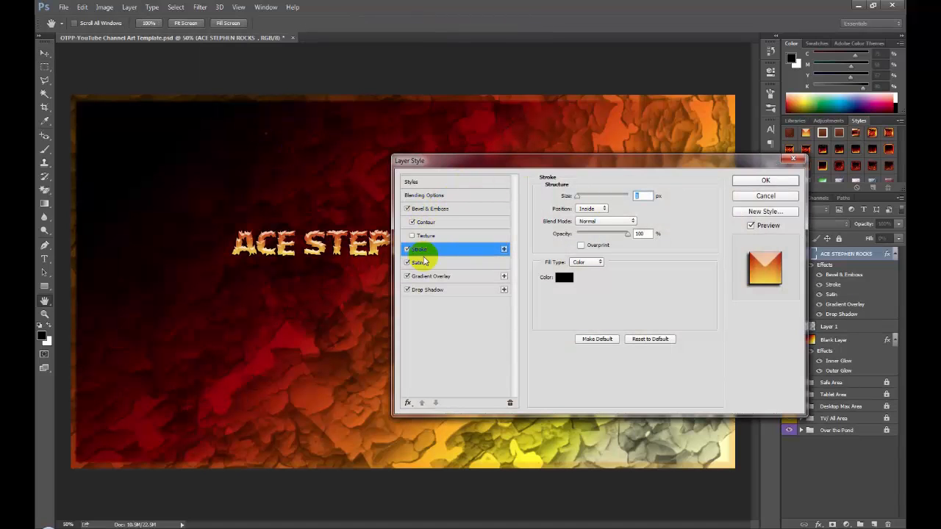
click(409, 402)
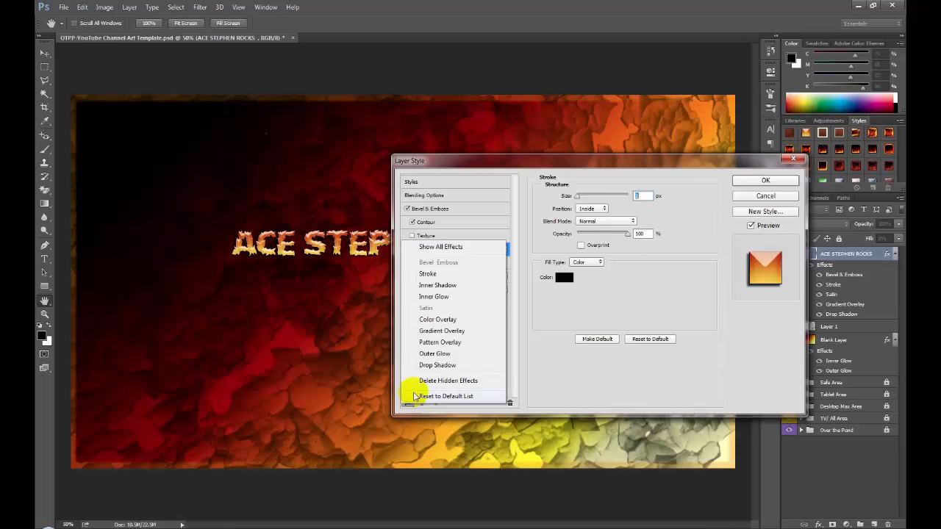
click(428, 273)
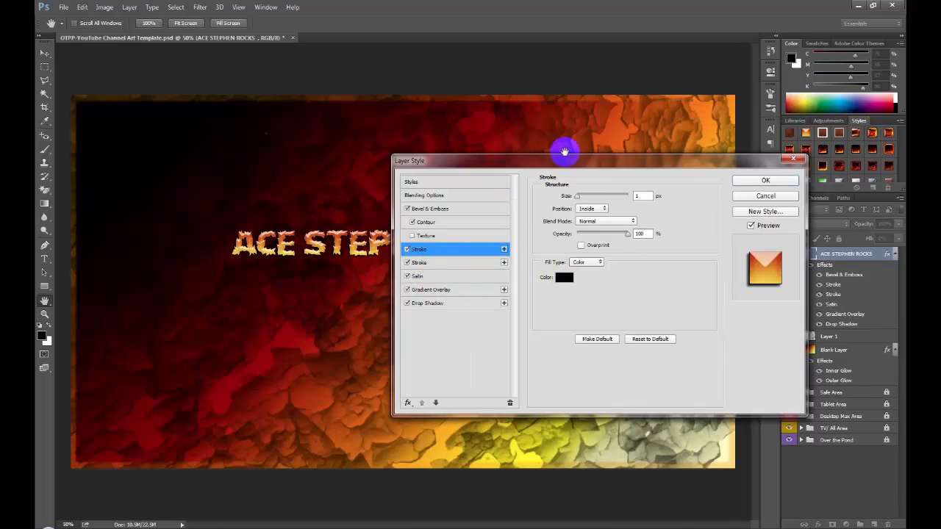
drag(578, 164, 558, 283)
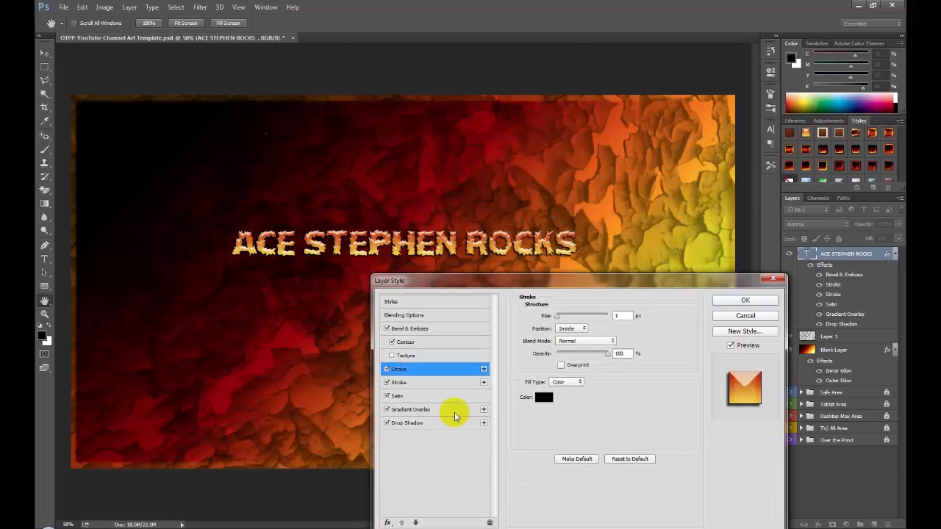
- Set the title's Drop Shadow blend mode to Normal
click(420, 424)
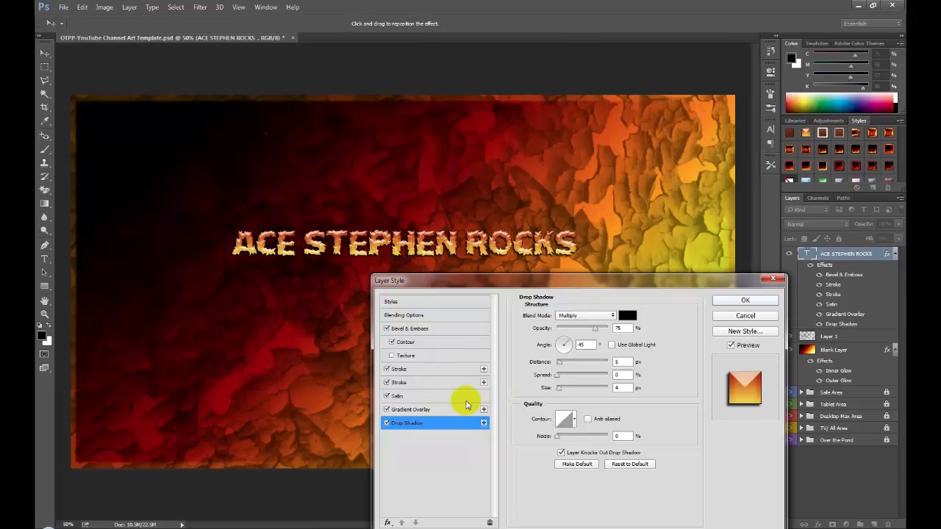
click(583, 316)
click(579, 324)
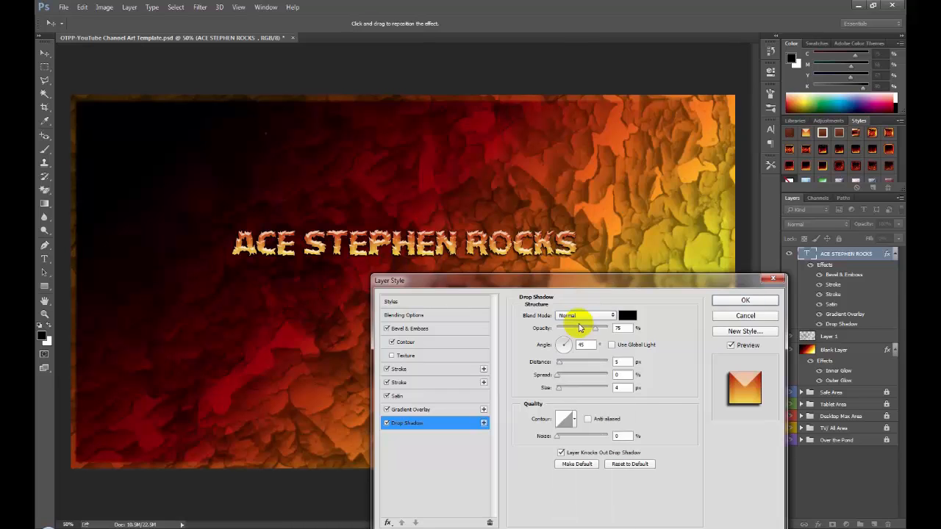
- Set the title's second Stroke effect to 3 px and change its color to white (ffffff)
click(405, 381)
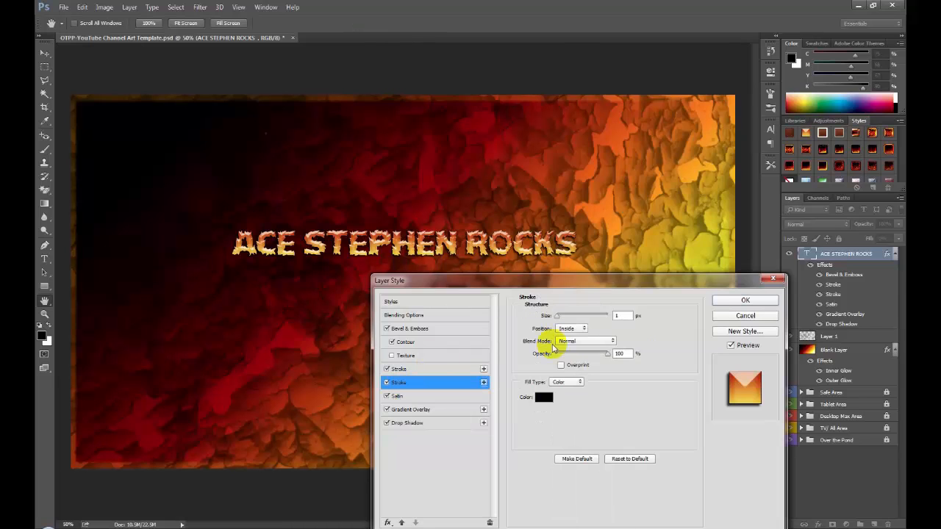
double_click(616, 316)
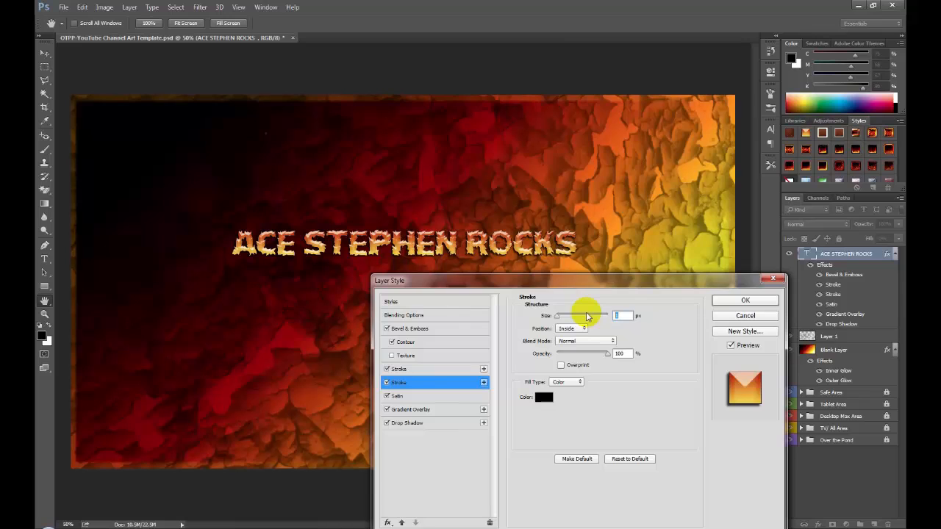
text(3)
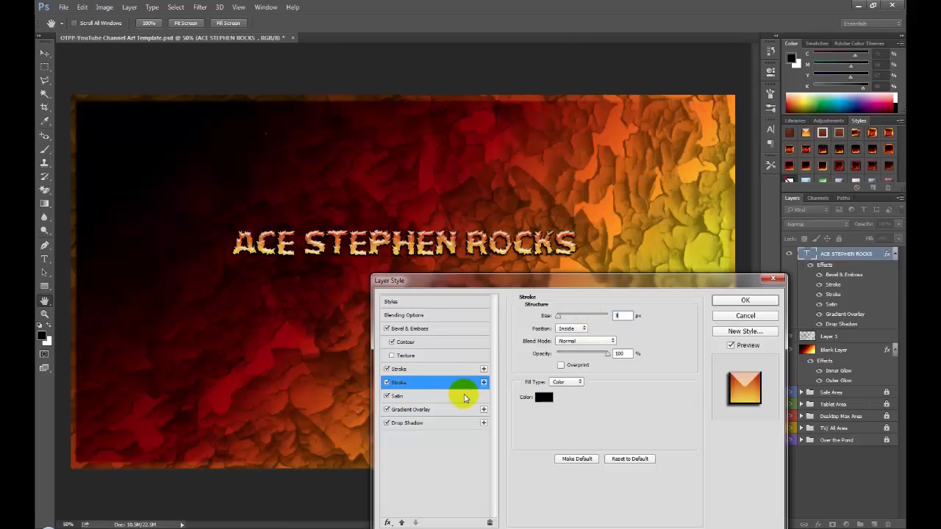
click(543, 397)
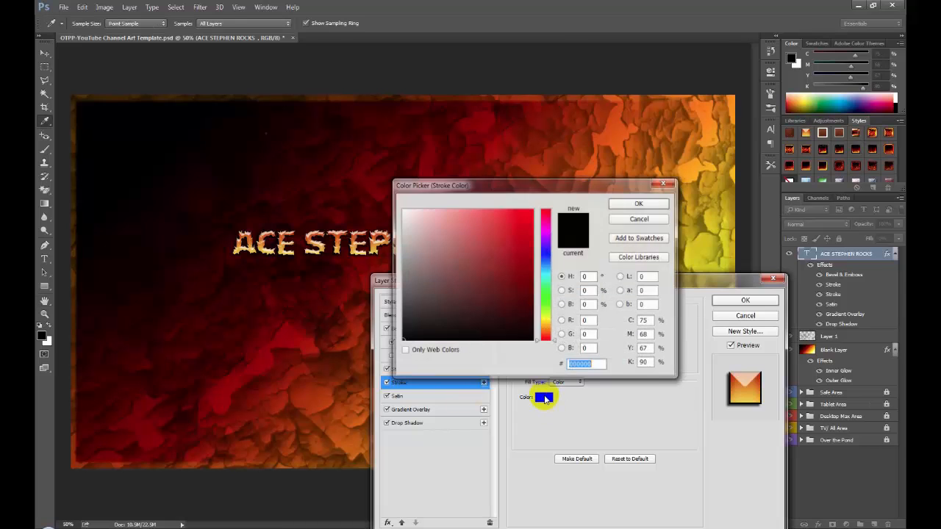
click(402, 212)
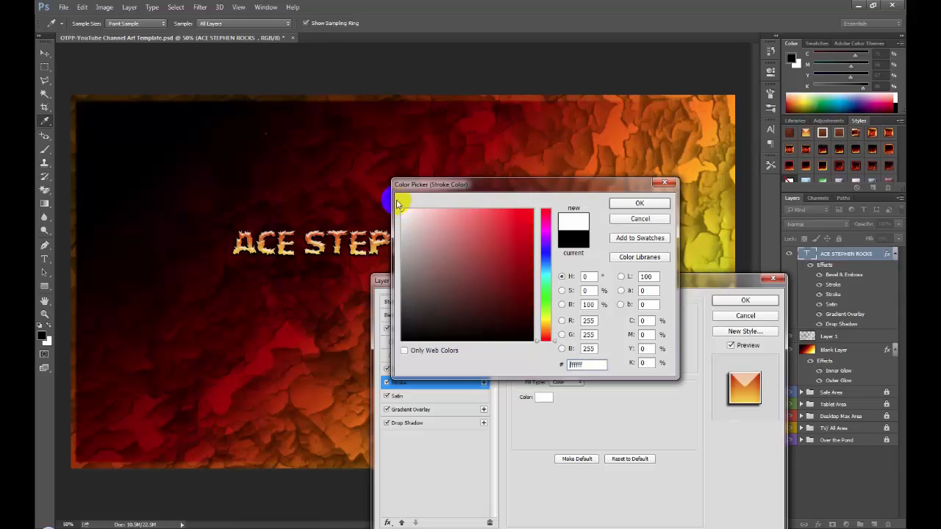
drag(496, 187, 495, 300)
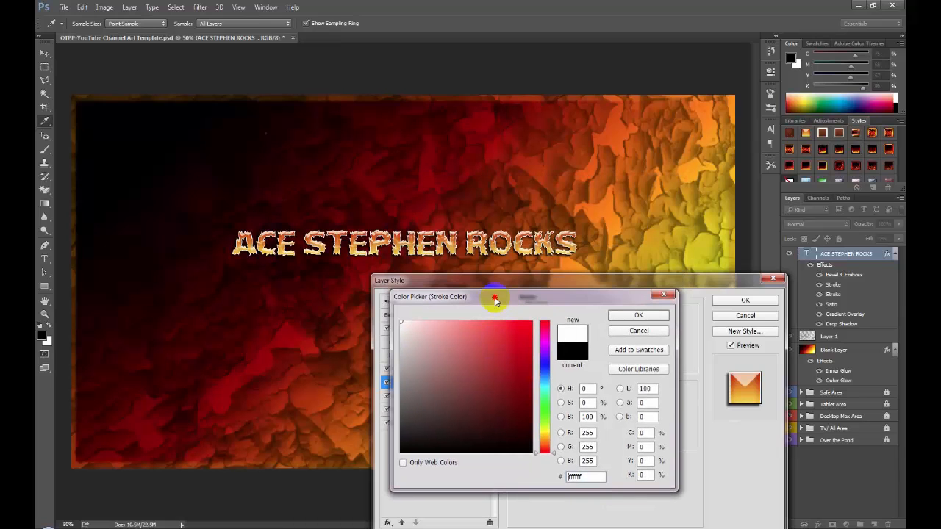
click(633, 317)
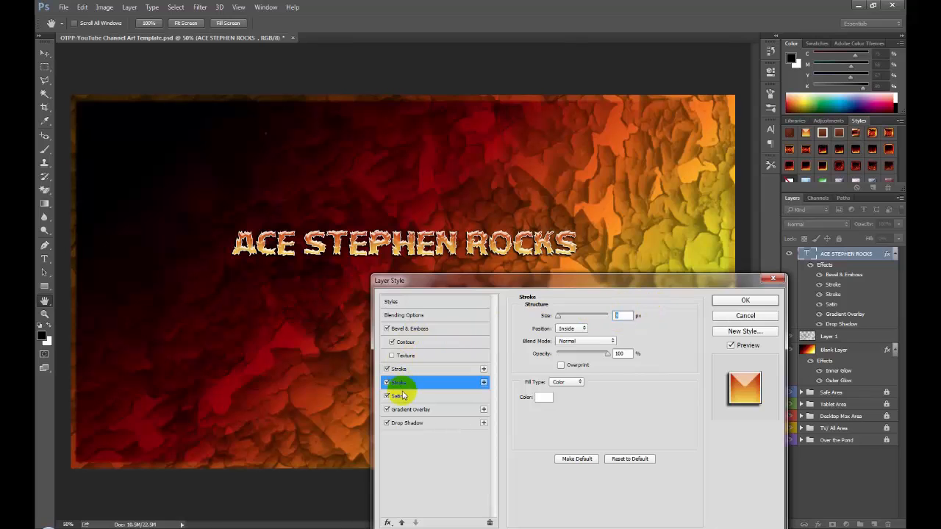
- Add an Outer Glow effect to the title and set its blend mode to Normal
click(388, 522)
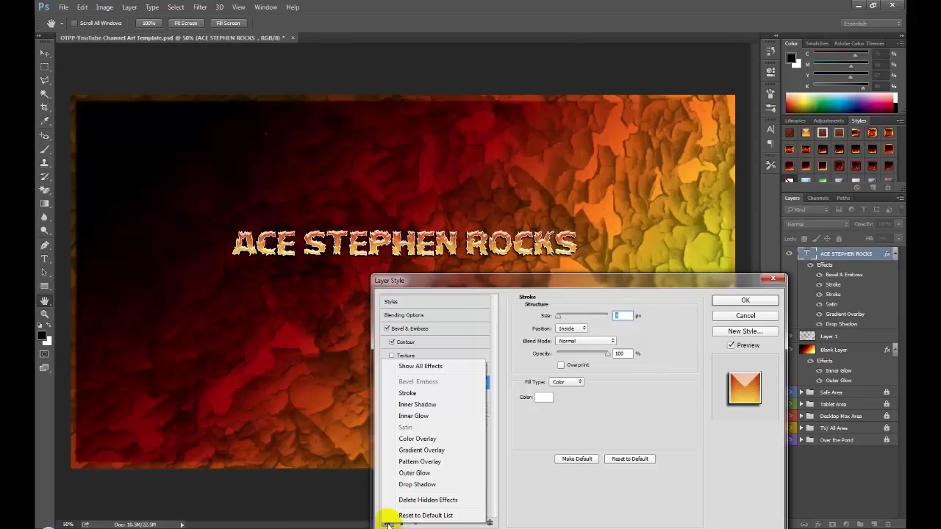
click(417, 474)
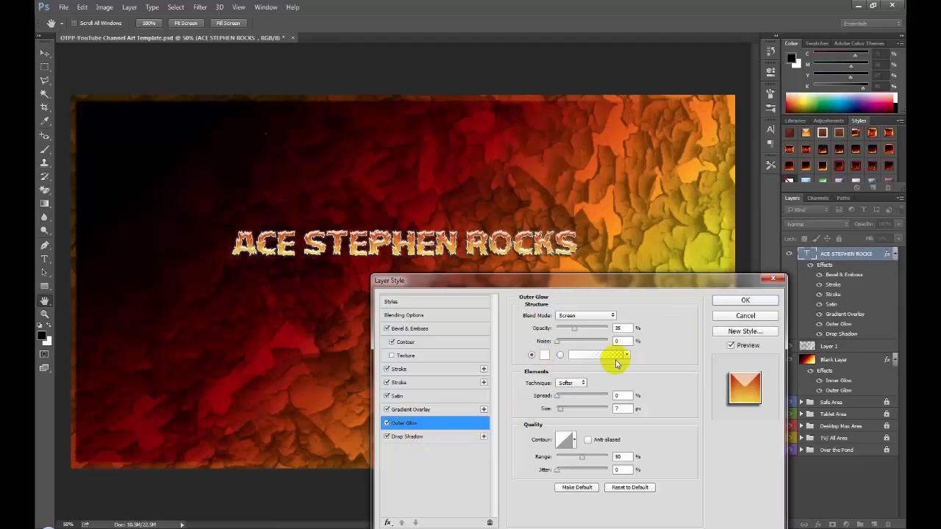
click(575, 316)
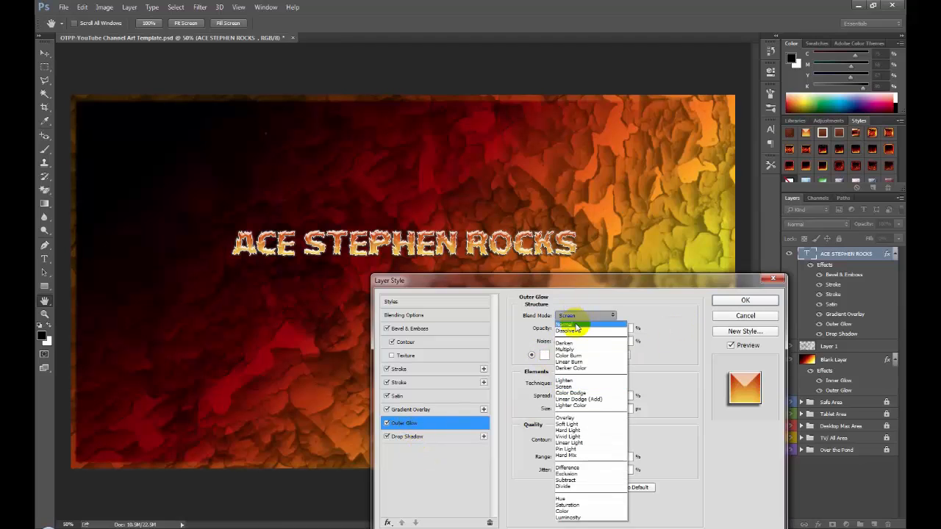
click(577, 327)
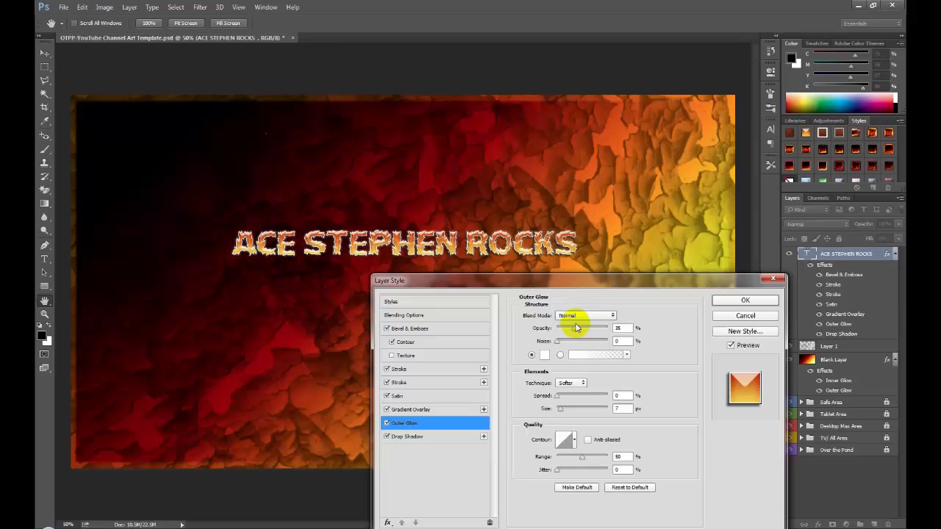
- Set the Outer Glow spread to 3% and its size to 18 px, and apply the layer style
click(556, 396)
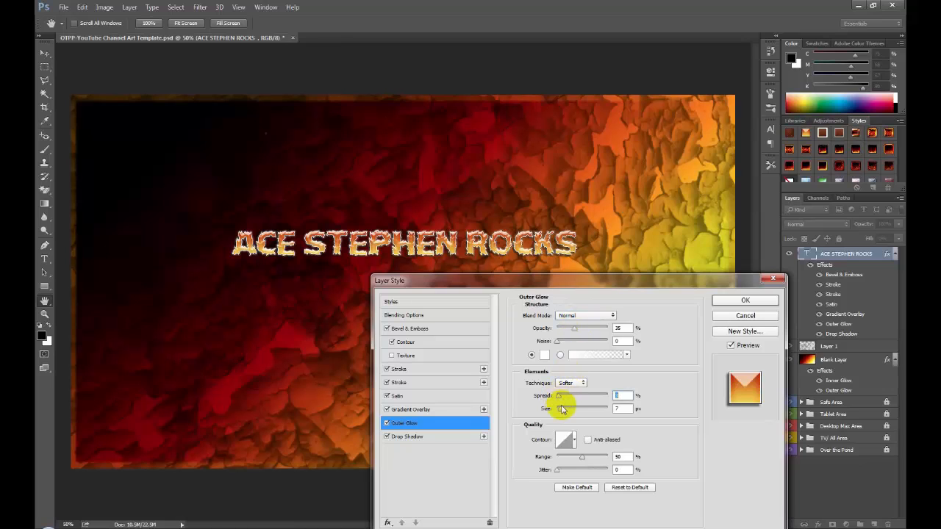
click(560, 409)
drag(562, 412, 565, 413)
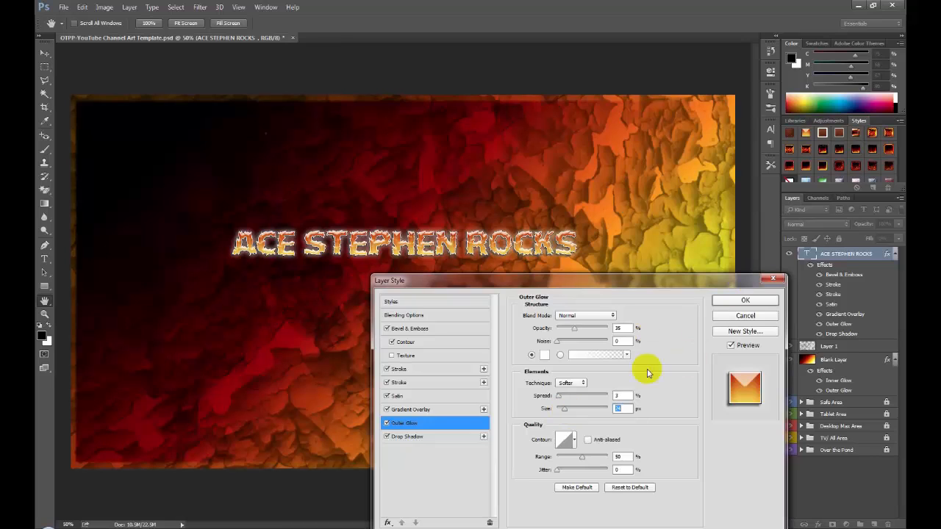
click(626, 402)
click(575, 402)
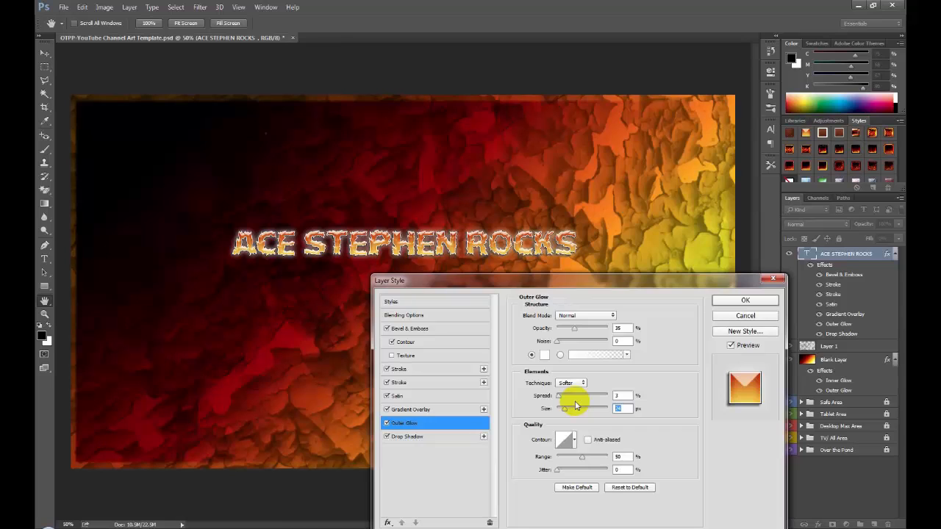
text(18)
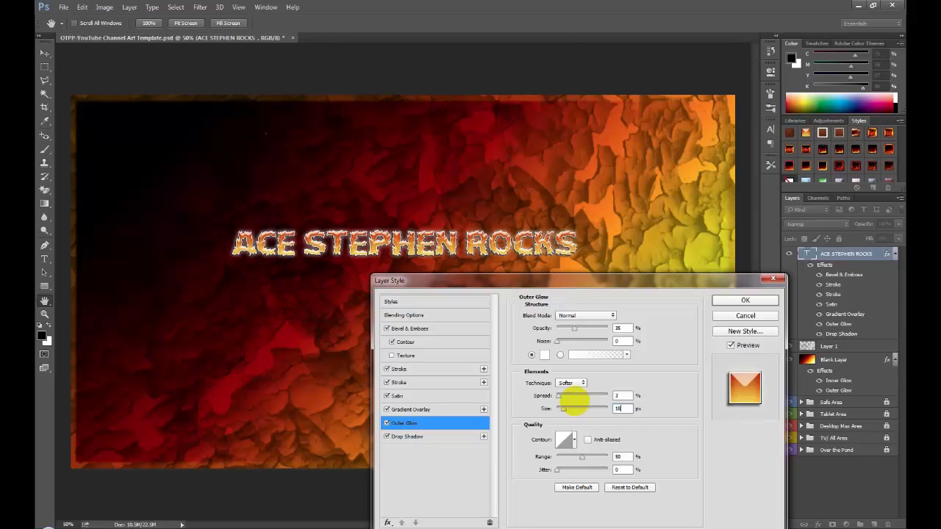
click(759, 300)
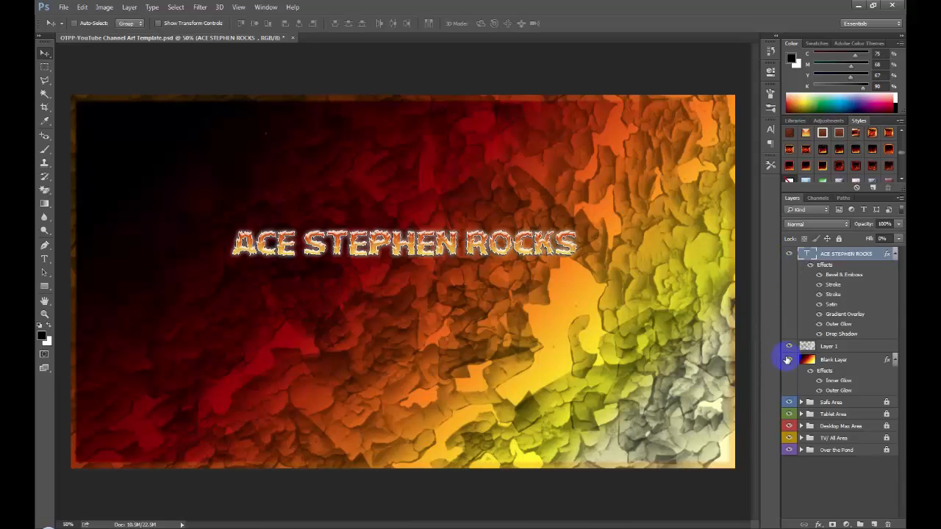
- Hide the fiery gradient layer and create a new layer above the title text layer
click(788, 360)
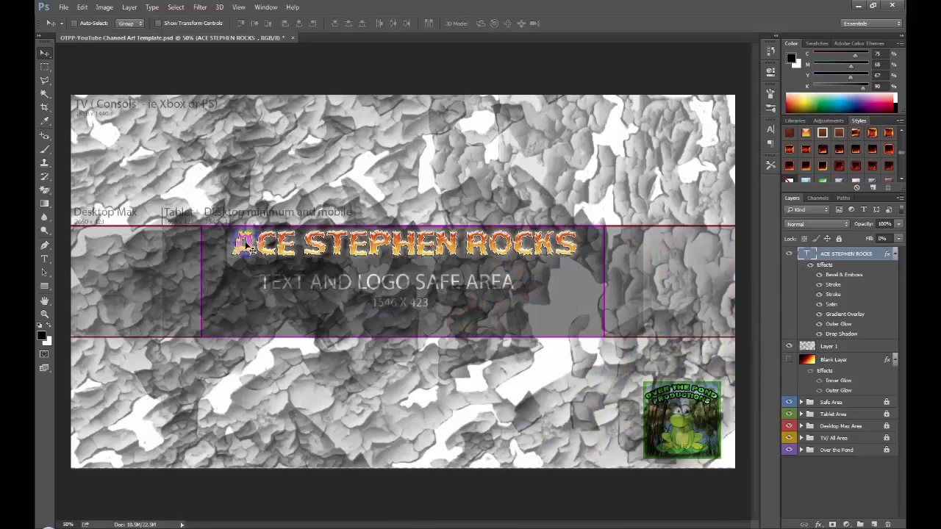
click(129, 7)
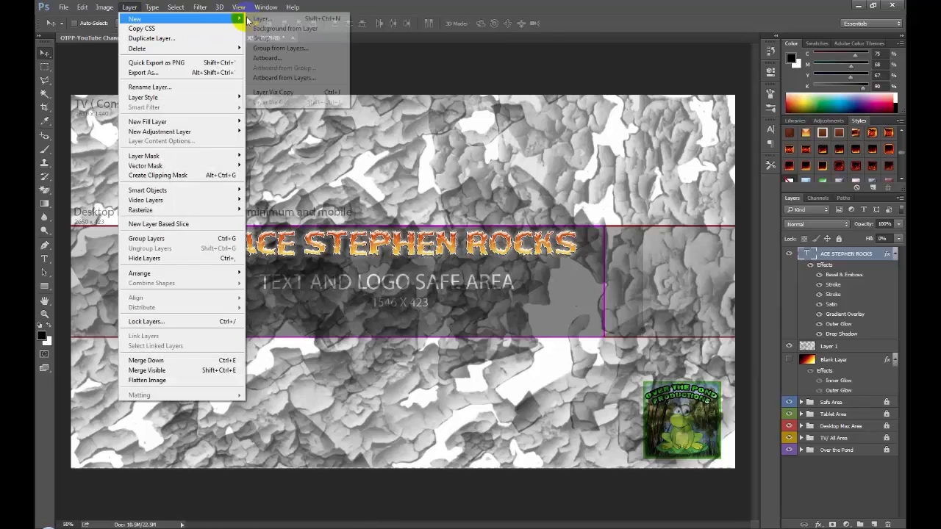
click(260, 19)
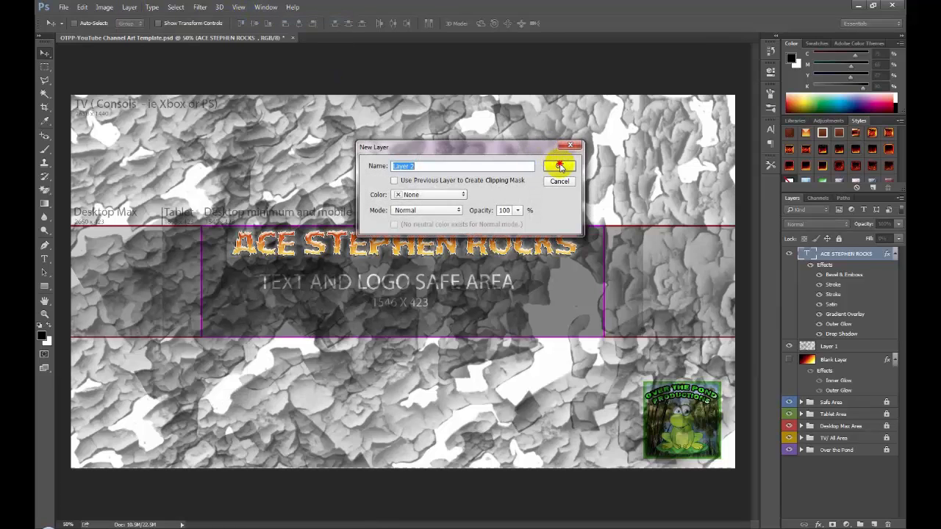
click(556, 160)
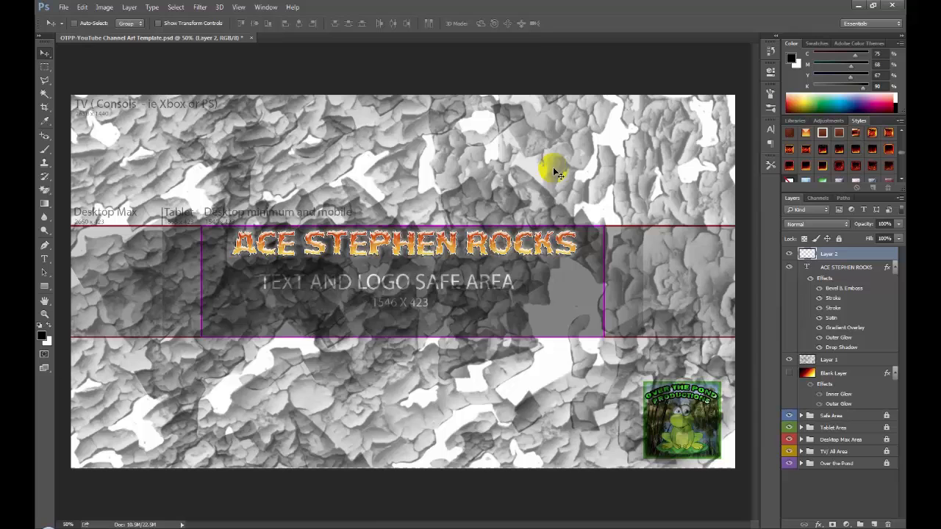
- Draw a wide text box below the title in the safe area and move its layer beneath the rock-texture layer
click(45, 259)
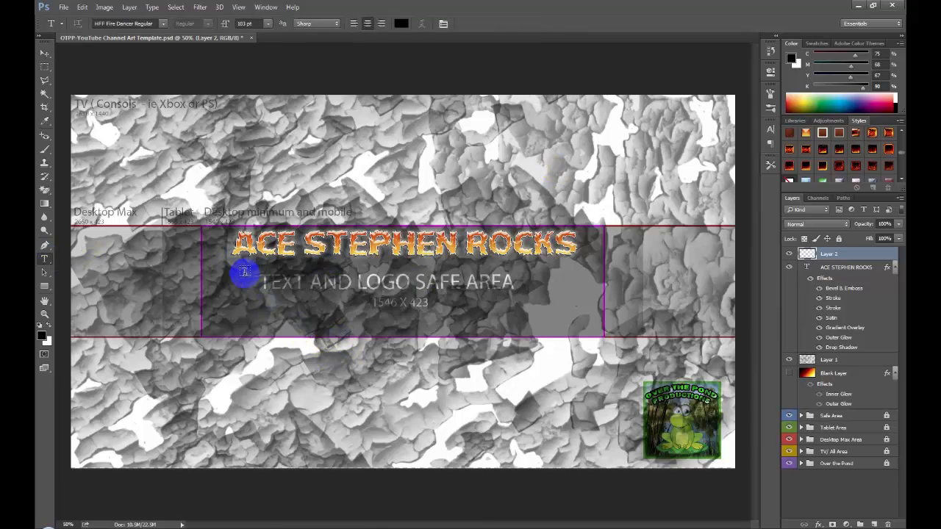
drag(250, 279, 572, 324)
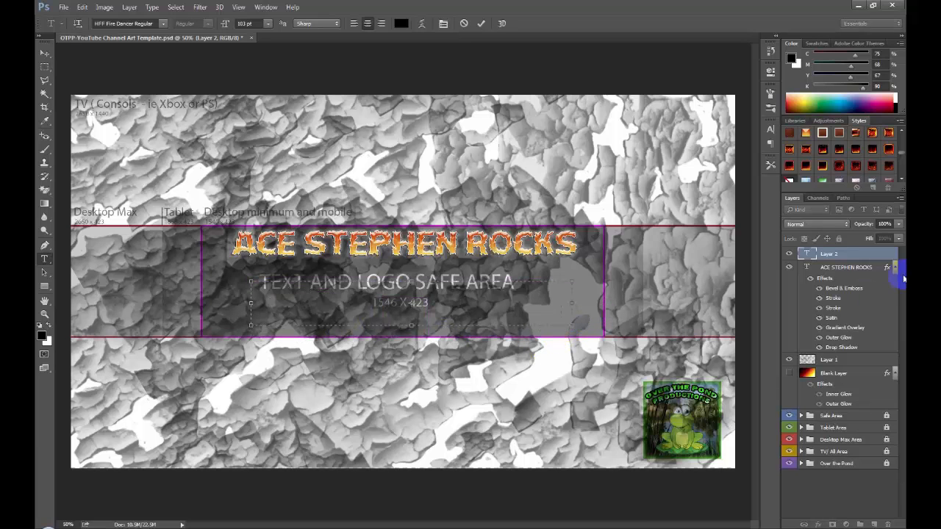
click(835, 253)
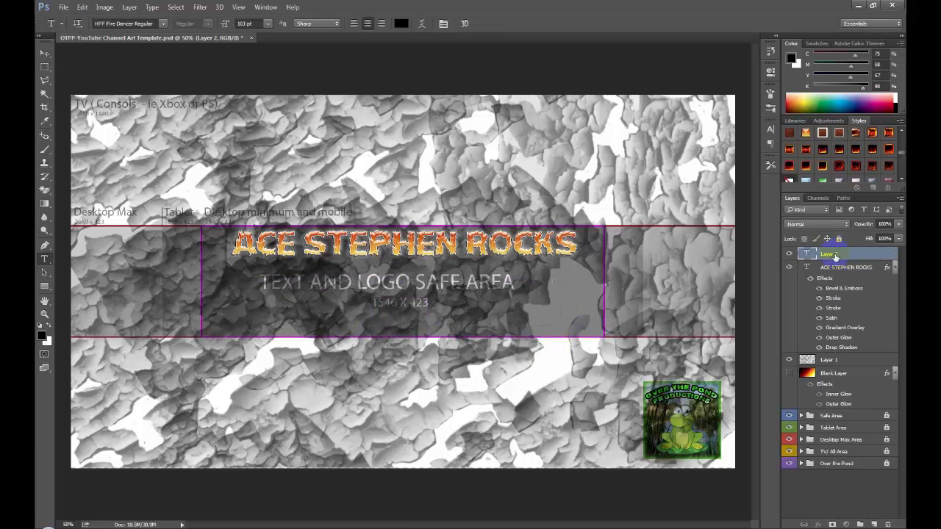
drag(835, 255, 843, 364)
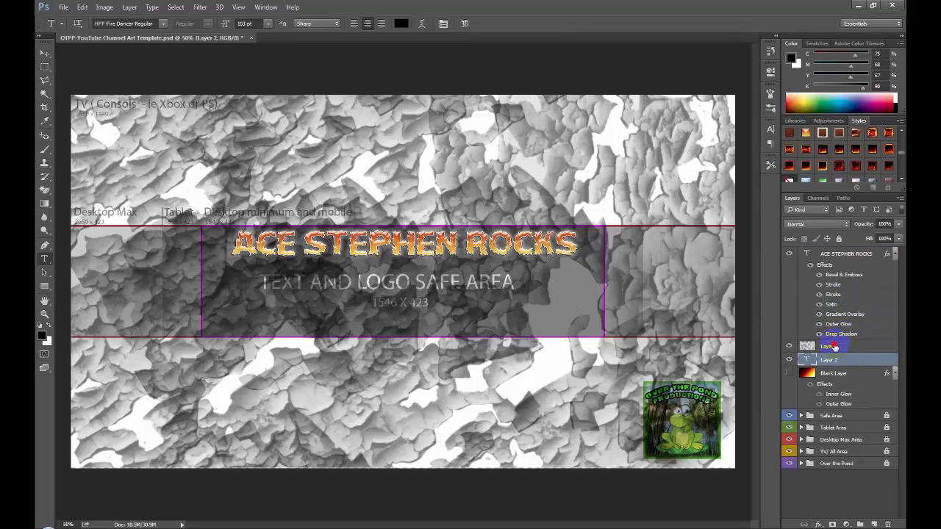
click(834, 347)
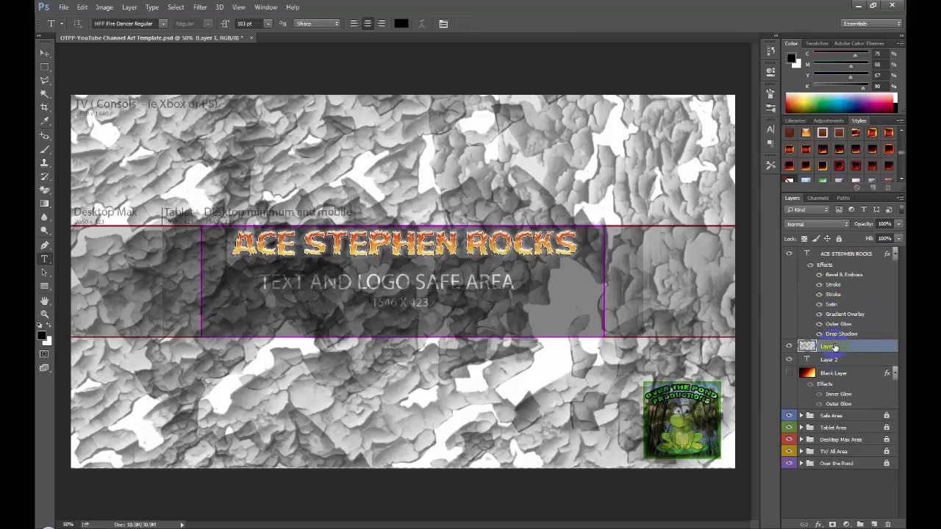
- Try to enter text over the safe-area placeholder label with the Type tool
click(307, 281)
click(480, 205)
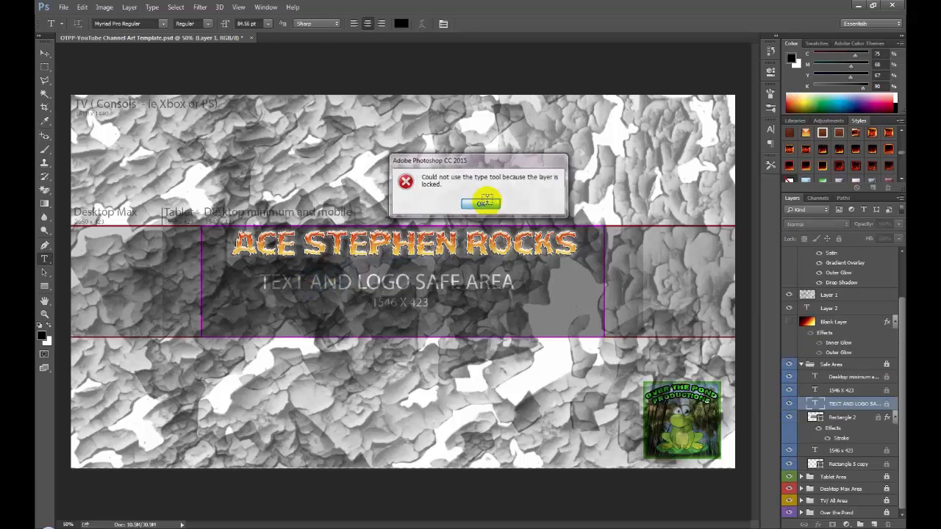
click(338, 291)
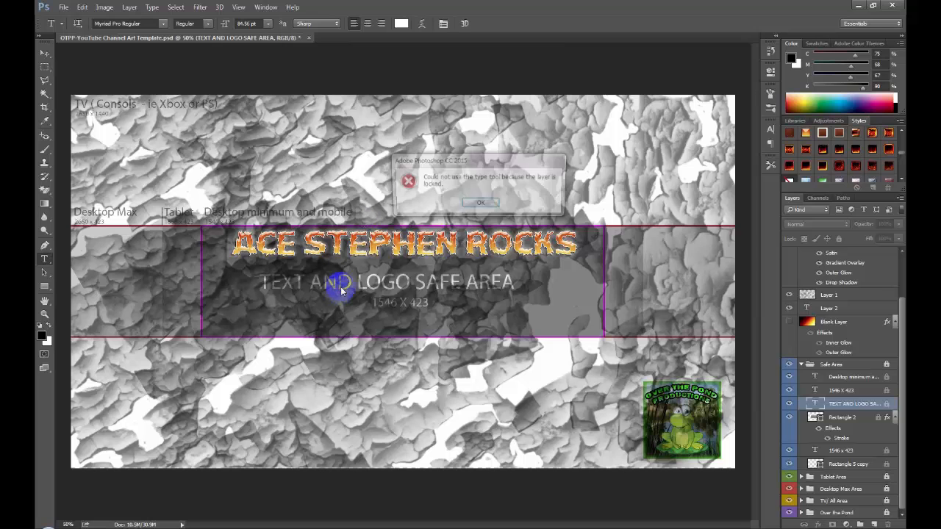
click(482, 204)
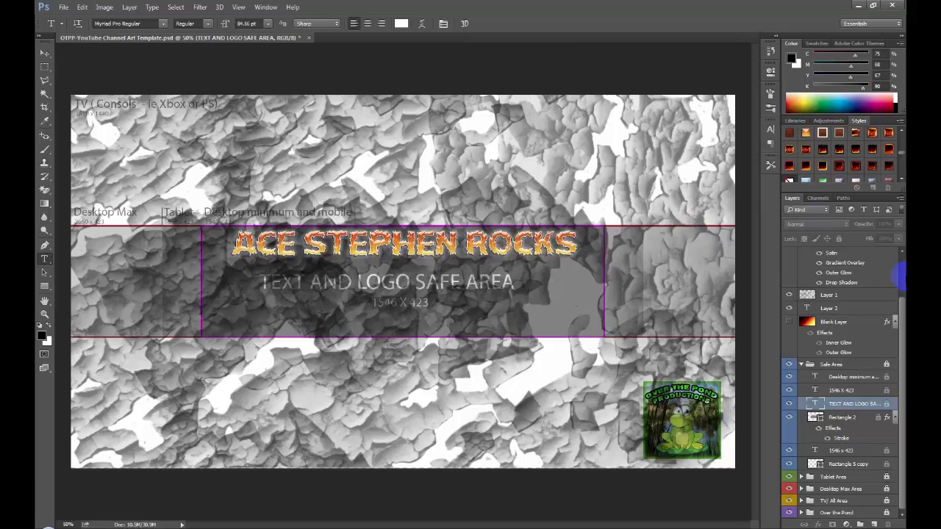
drag(901, 306, 898, 250)
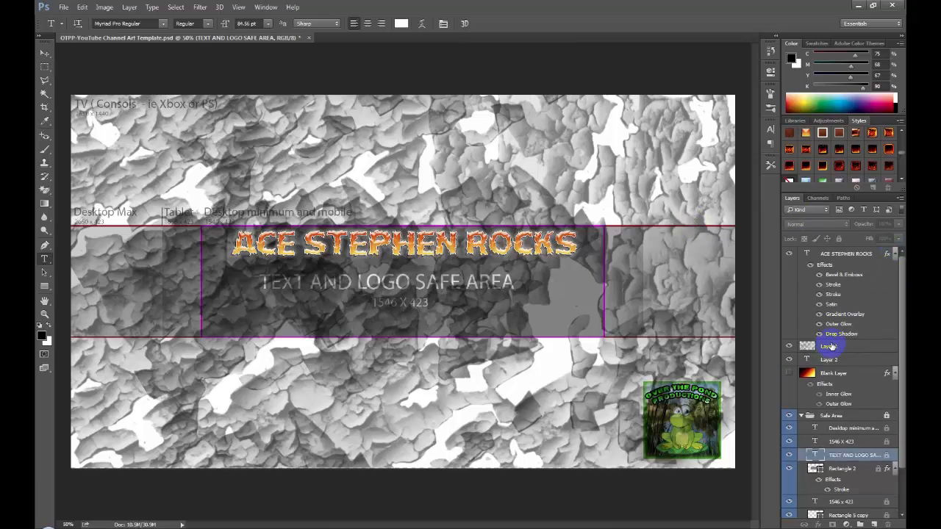
click(829, 346)
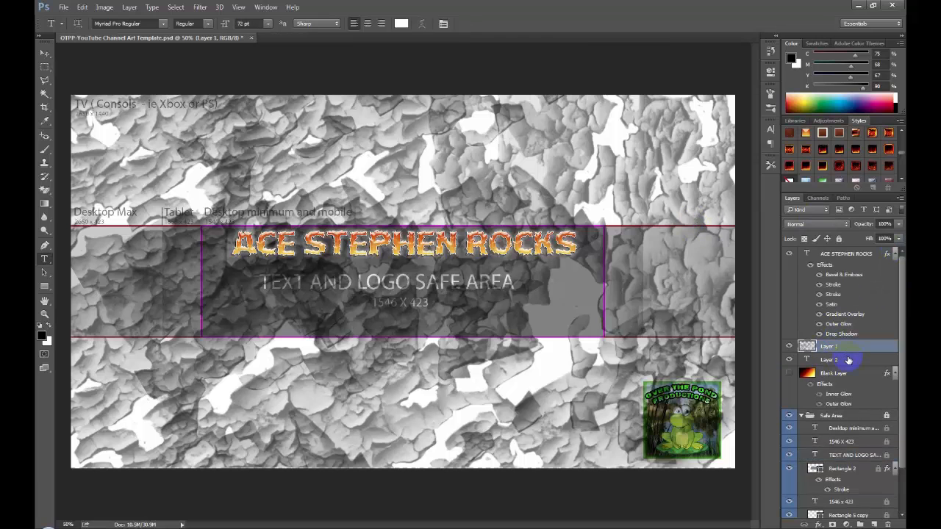
click(848, 360)
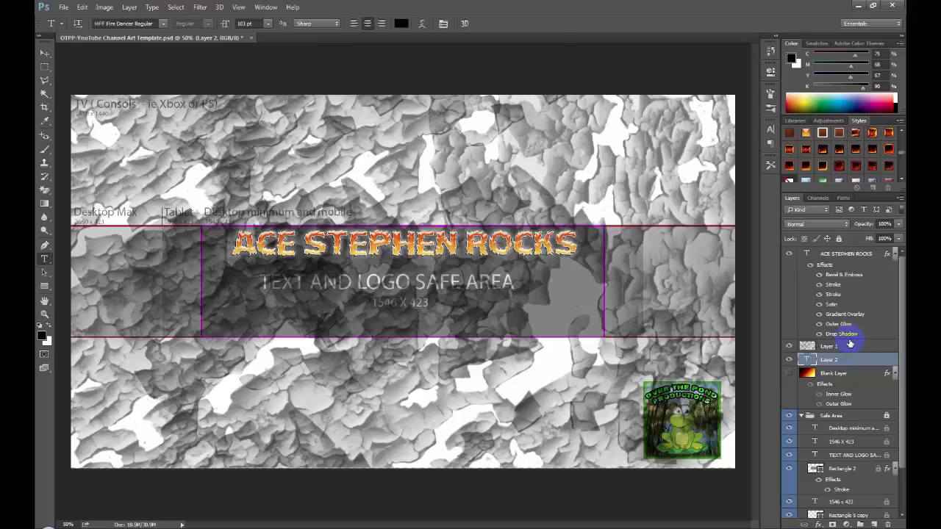
right_click(850, 344)
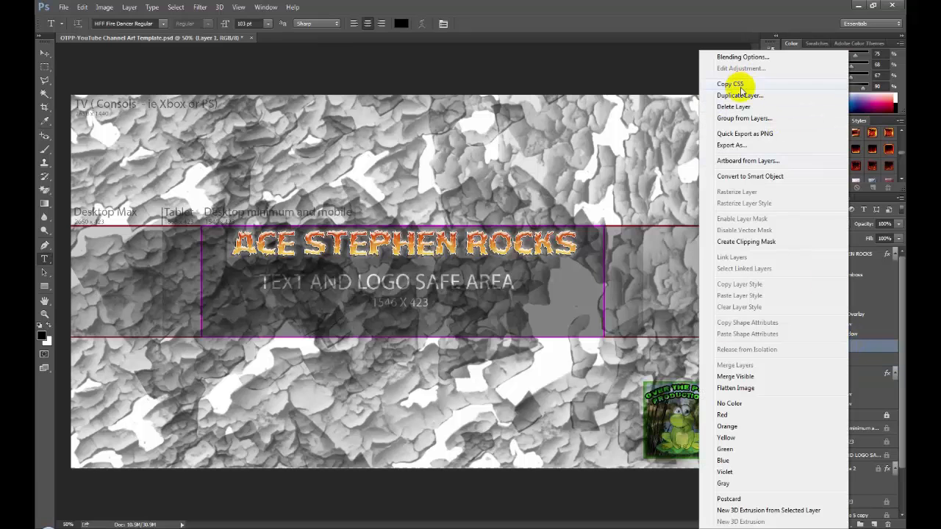
click(737, 106)
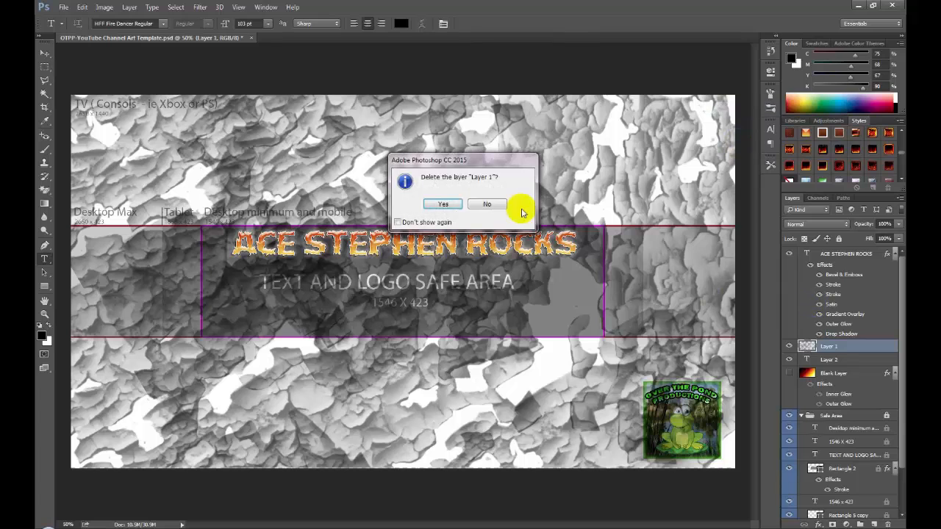
click(443, 204)
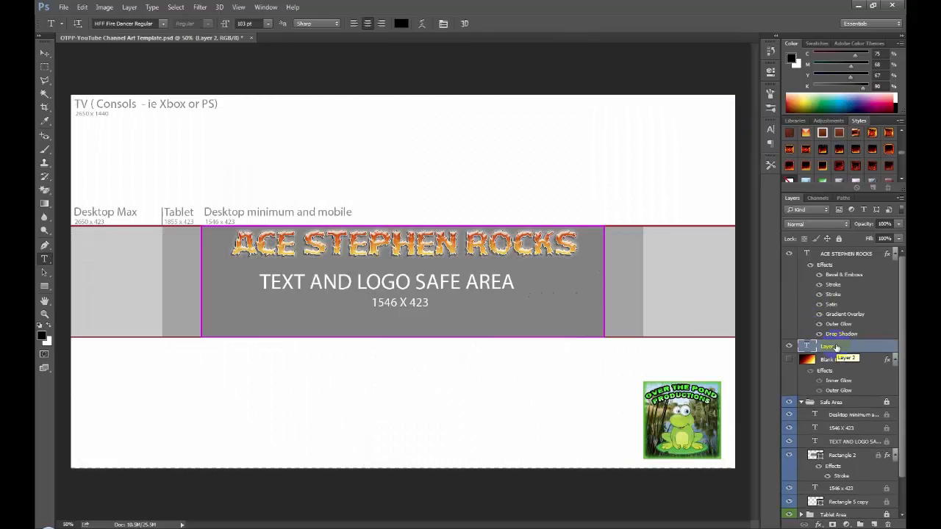
click(82, 6)
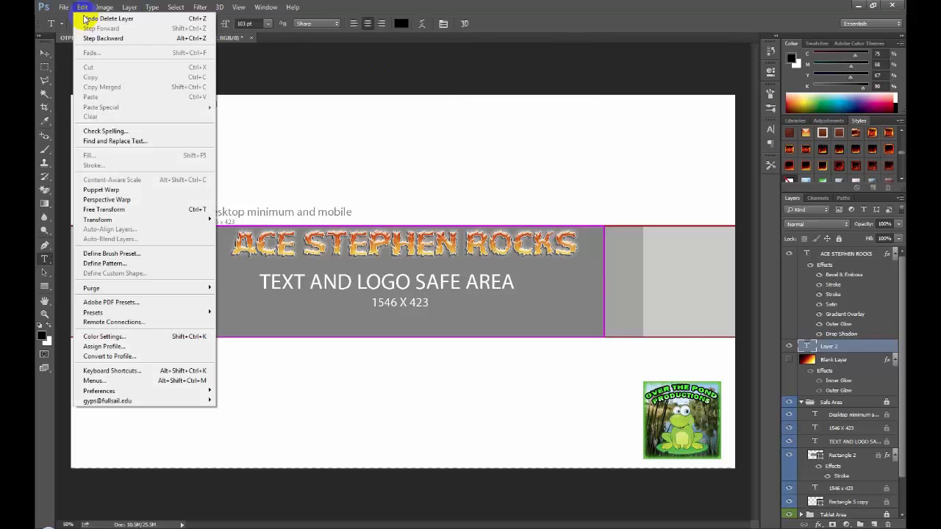
click(103, 18)
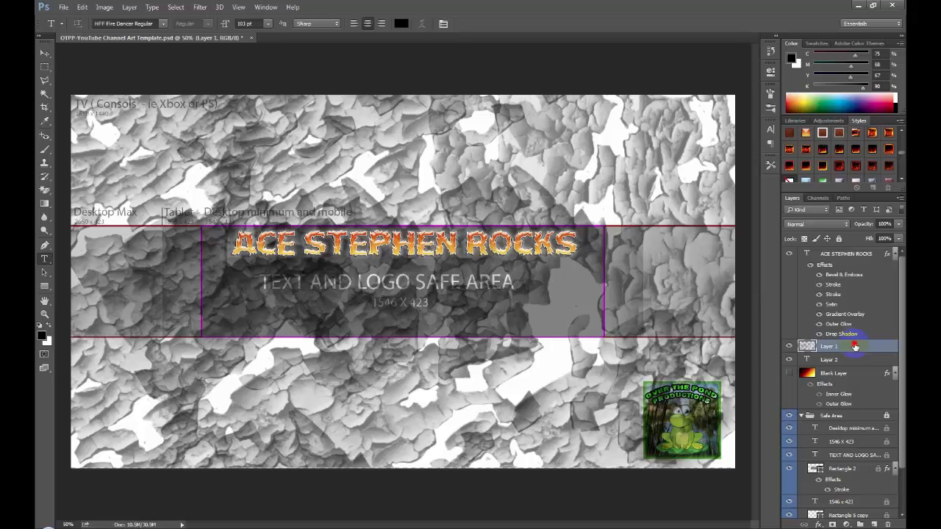
- Move the rock-texture layer beneath the empty text layer and rename it Texture
drag(854, 345, 856, 375)
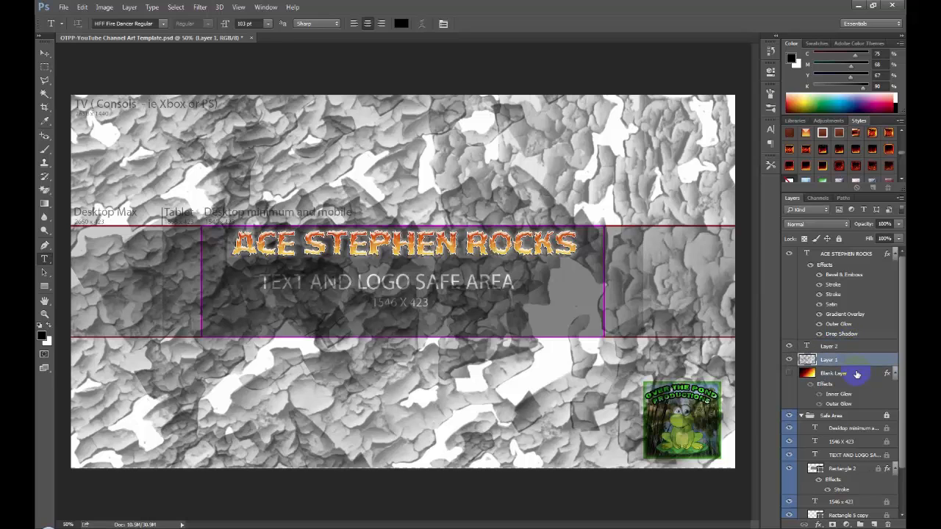
click(849, 347)
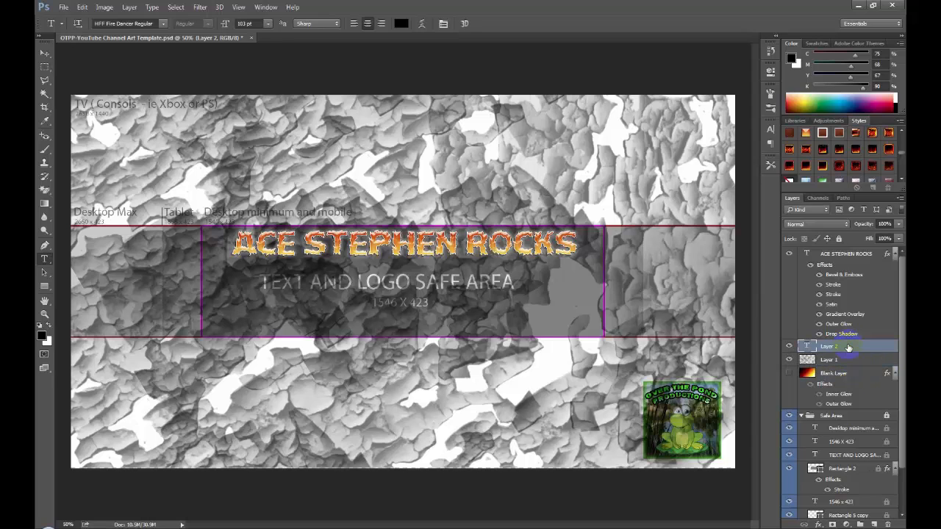
double_click(828, 360)
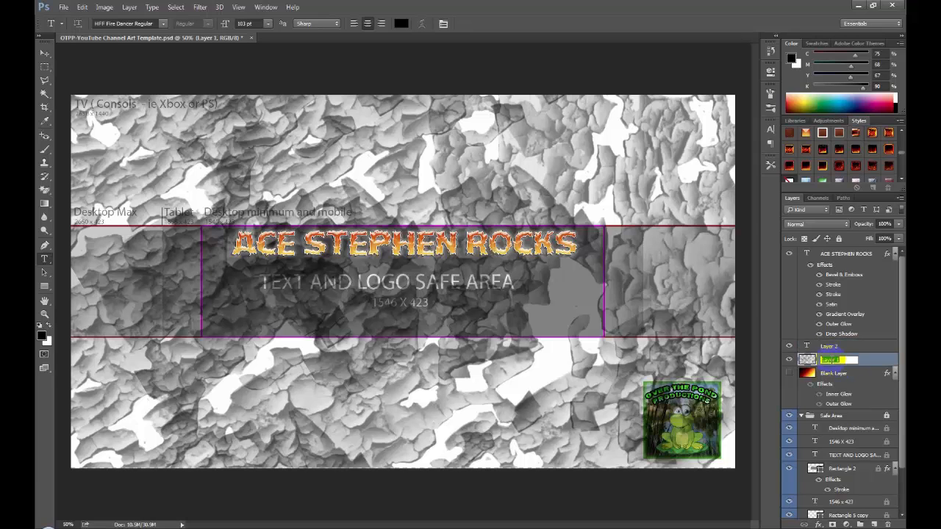
text(E)
key(Caps_Lock)
key(BackSpace)
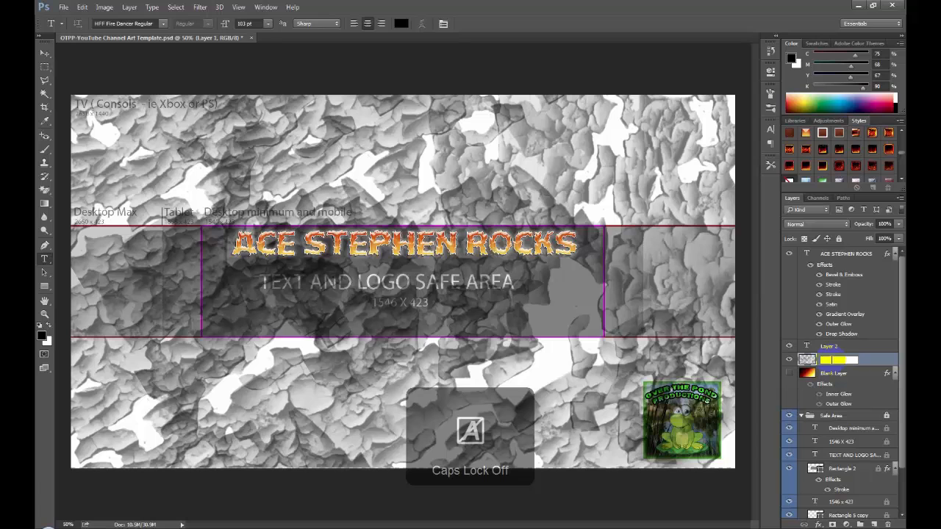
text(Texture)
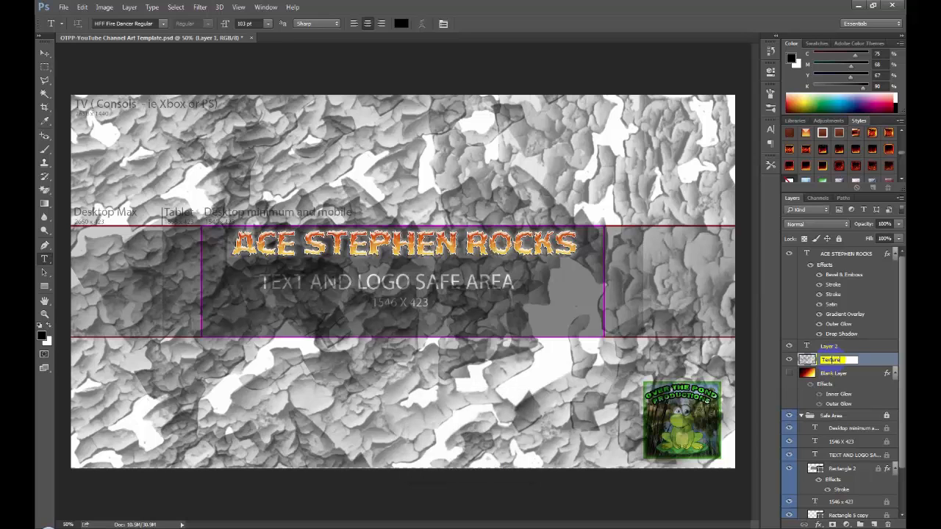
key(Return)
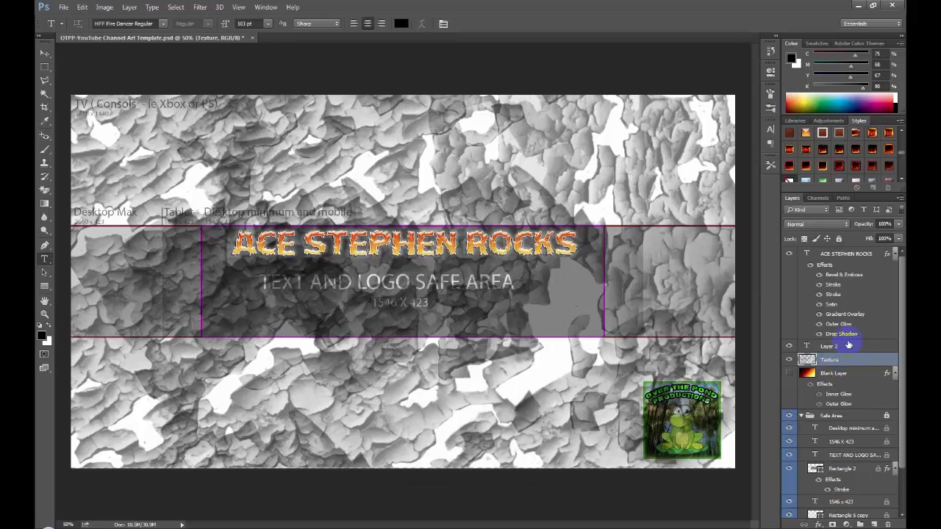
- Draw a wide text box below the title in the safe area and enter "Rants and Raves"
click(841, 346)
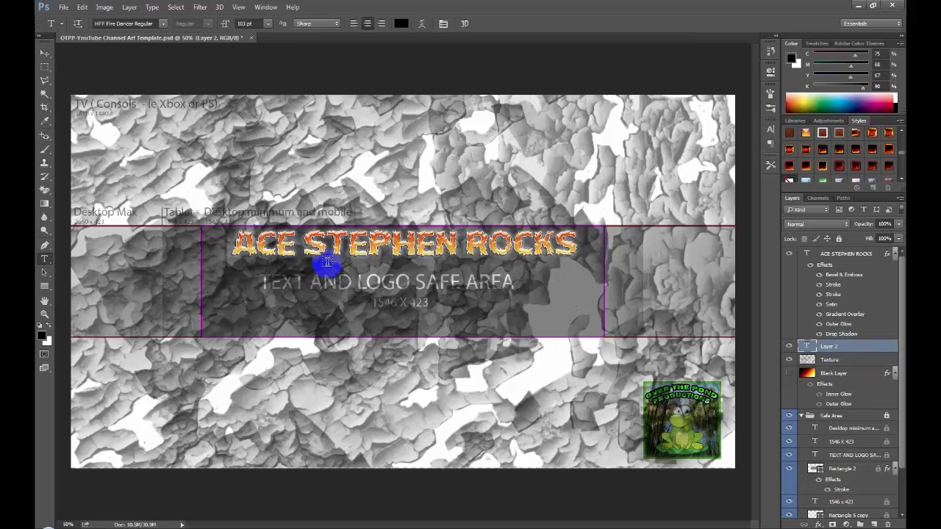
click(336, 283)
click(474, 205)
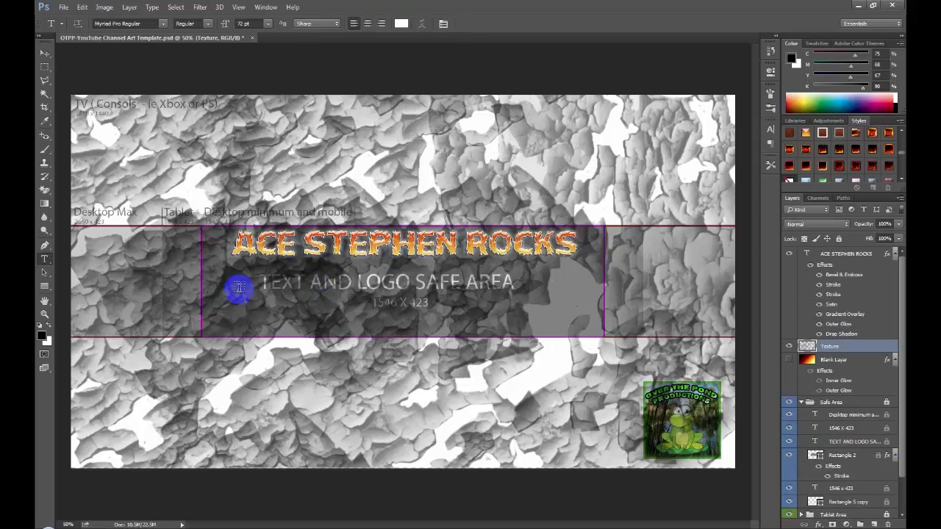
drag(255, 274, 574, 321)
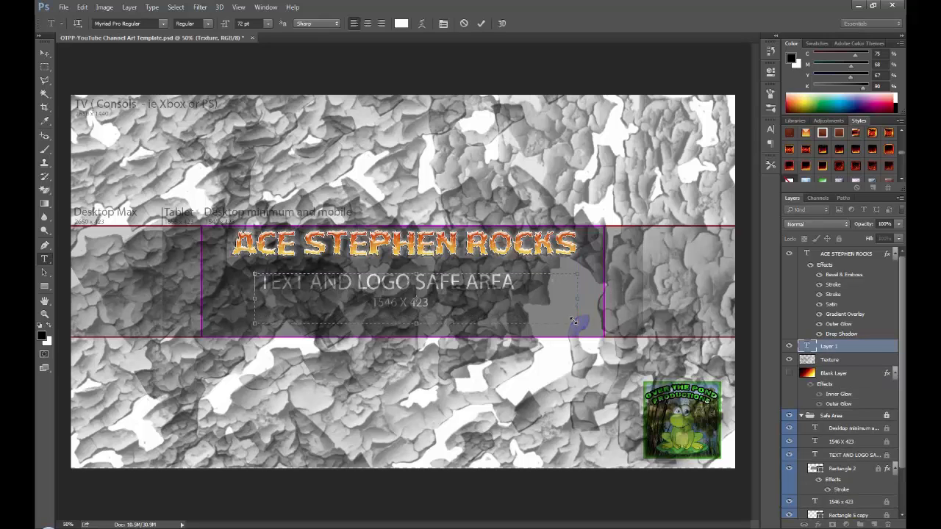
text(Rants and Raves)
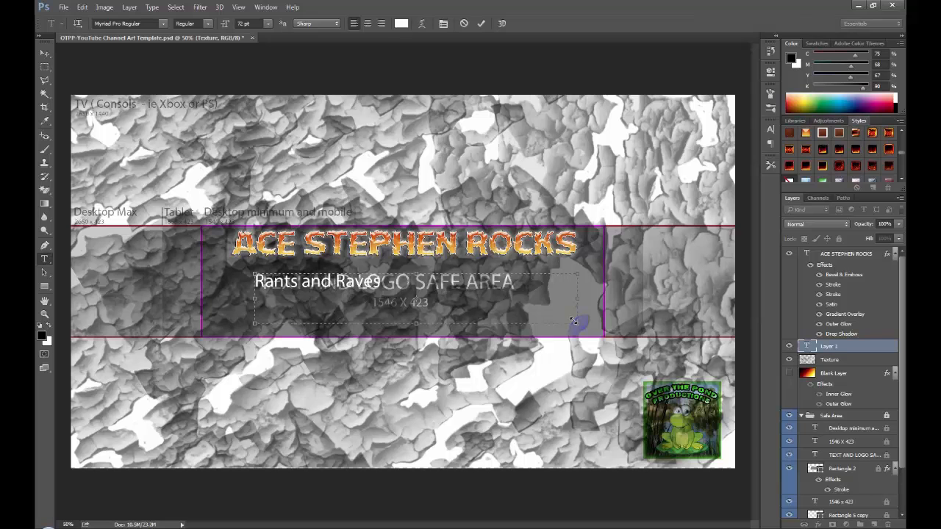
- Format the Rants and Raves text as centred Nirmala UI Bold and apply the orange-yellow fiery style preset to it
key(ctrl+a)
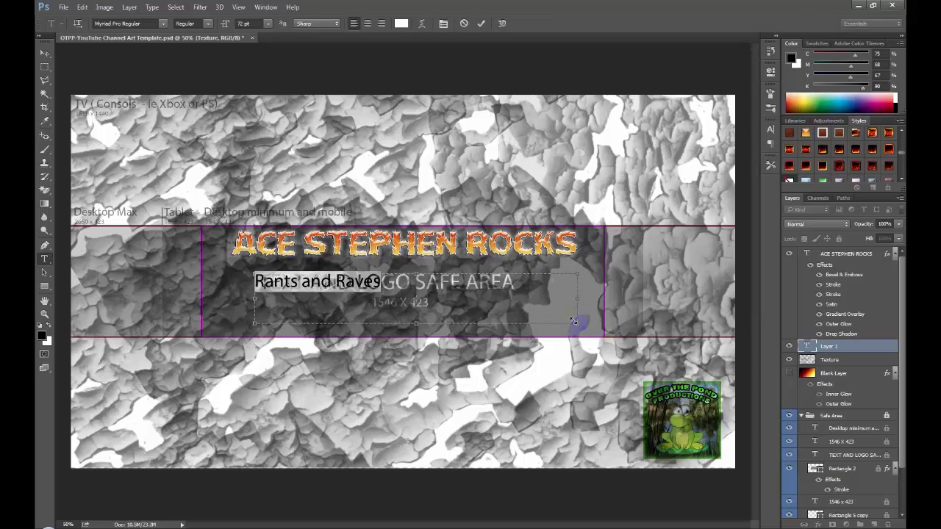
click(163, 24)
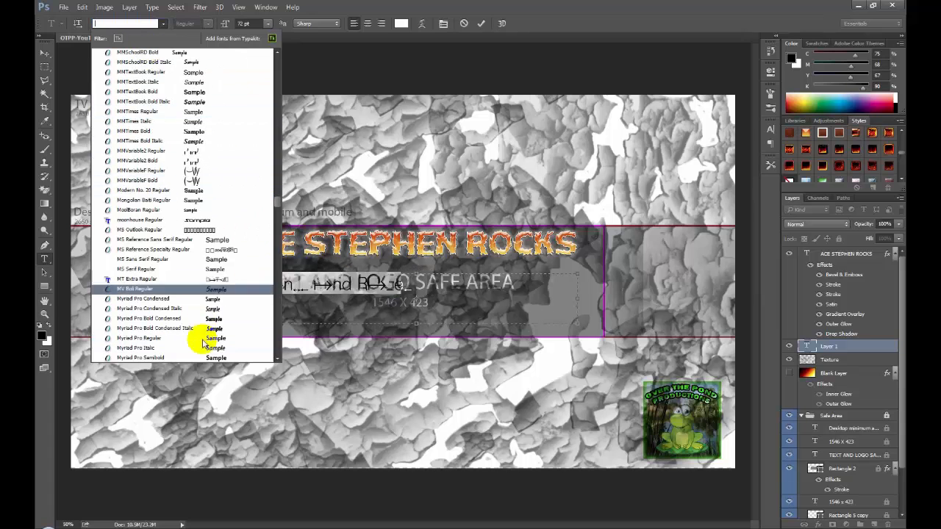
scroll(202, 294, down, 10)
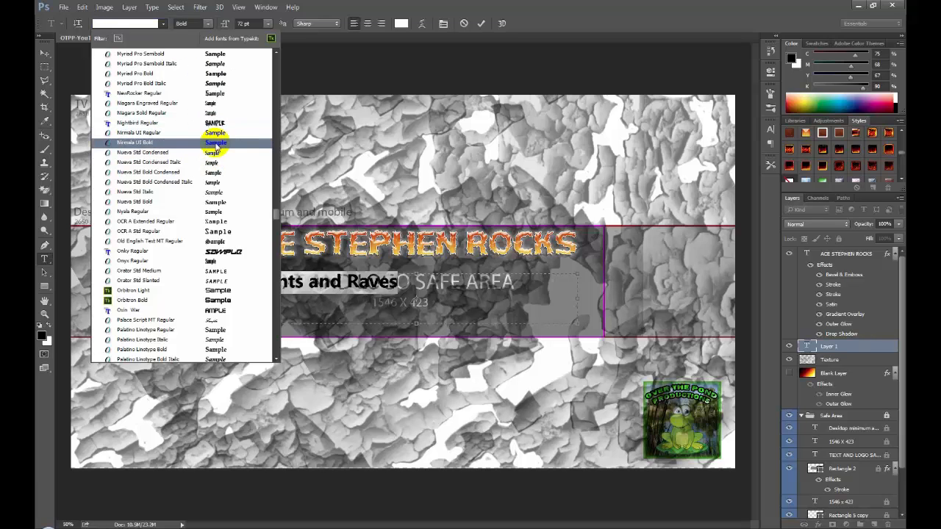
click(215, 144)
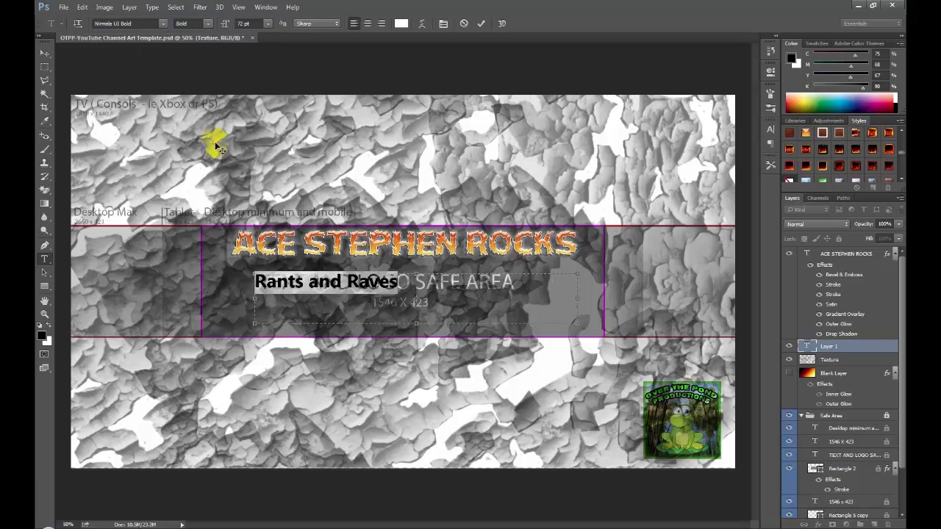
click(368, 24)
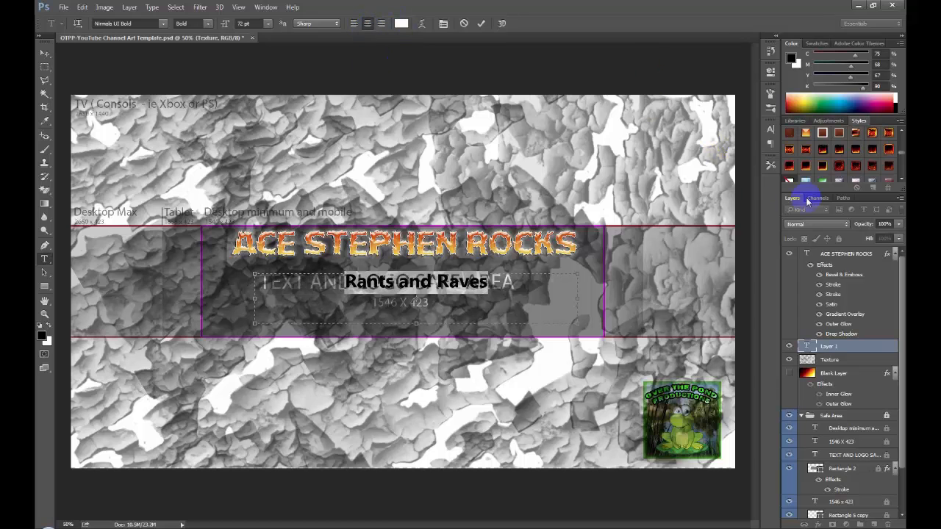
click(806, 132)
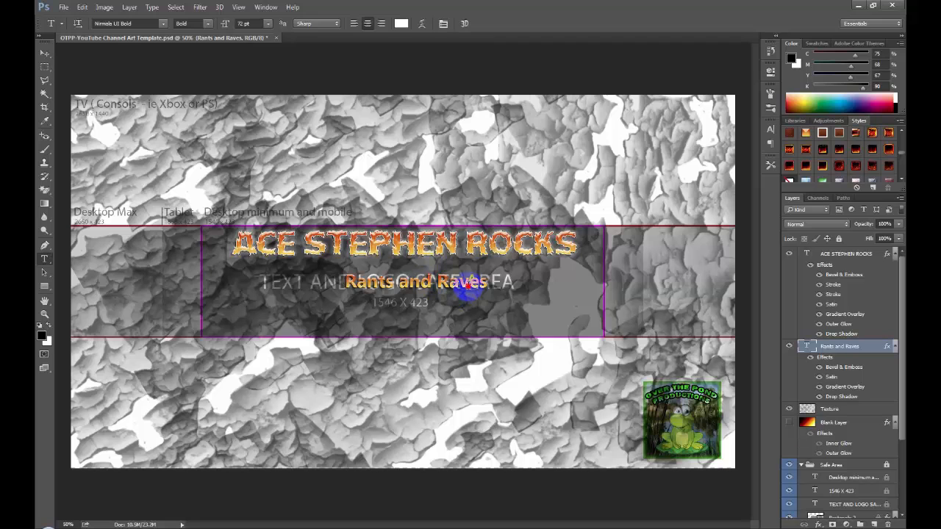
- Set the font size of the Rants and Raves text to 6 pt
drag(489, 285, 321, 272)
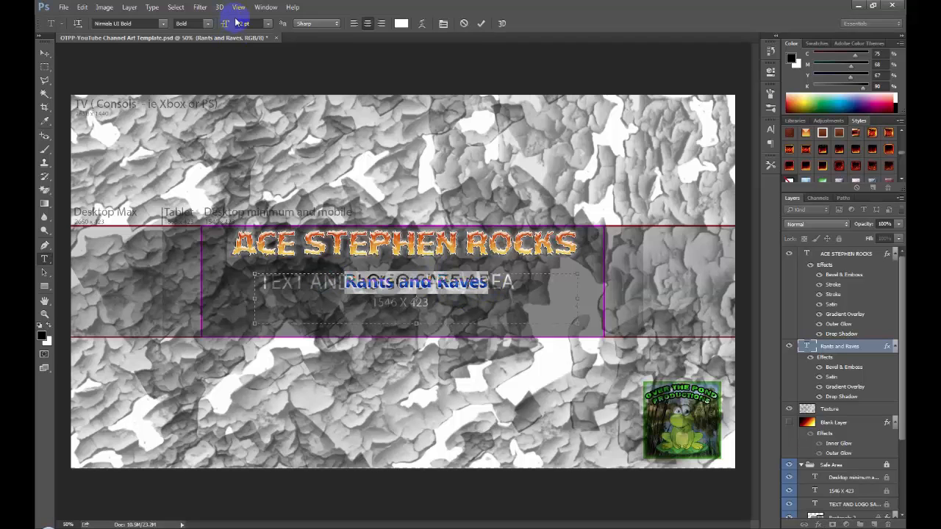
click(269, 23)
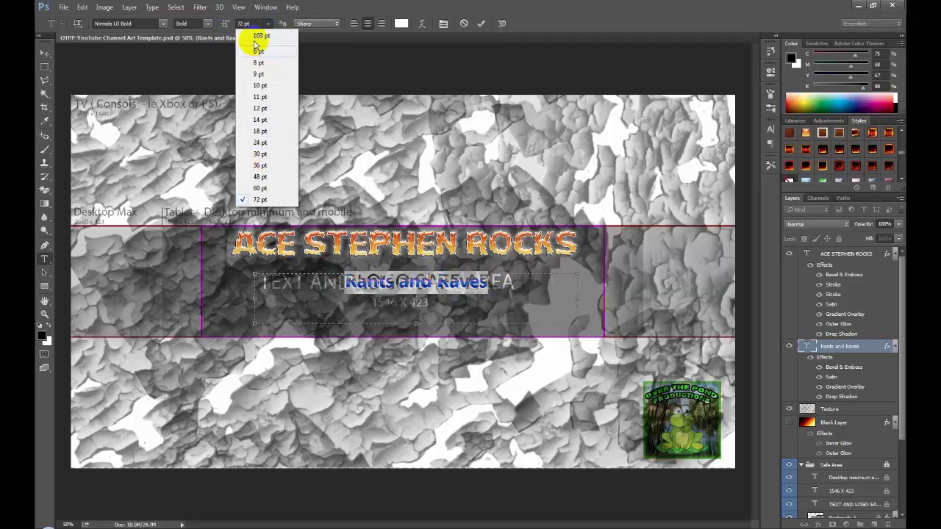
click(247, 23)
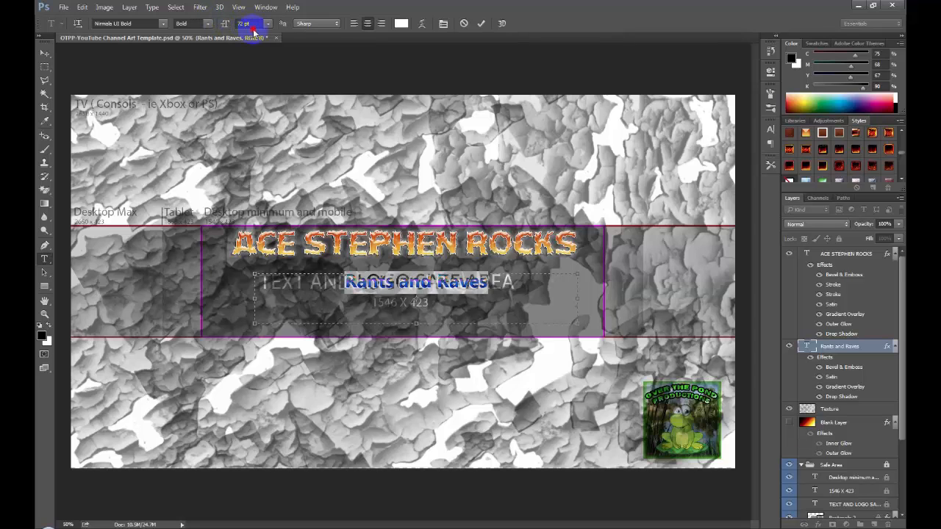
click(246, 24)
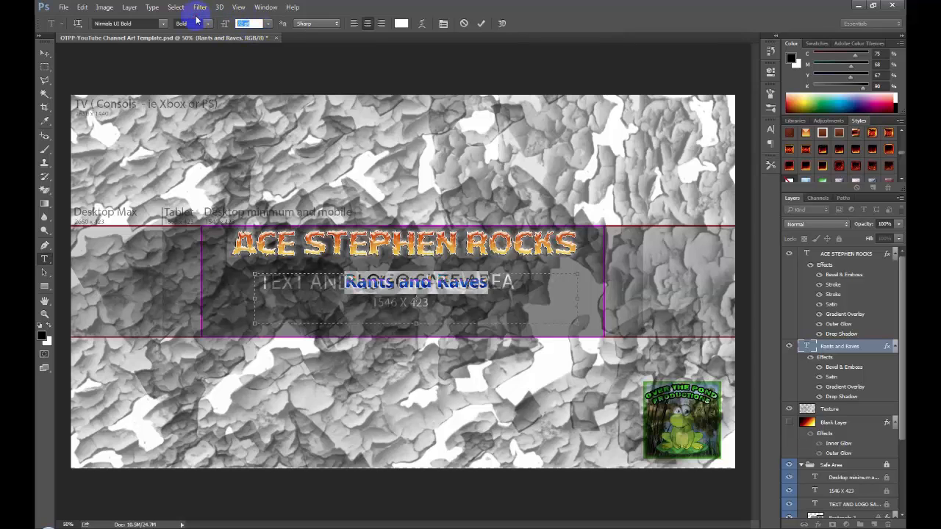
text(6)
key(Return)
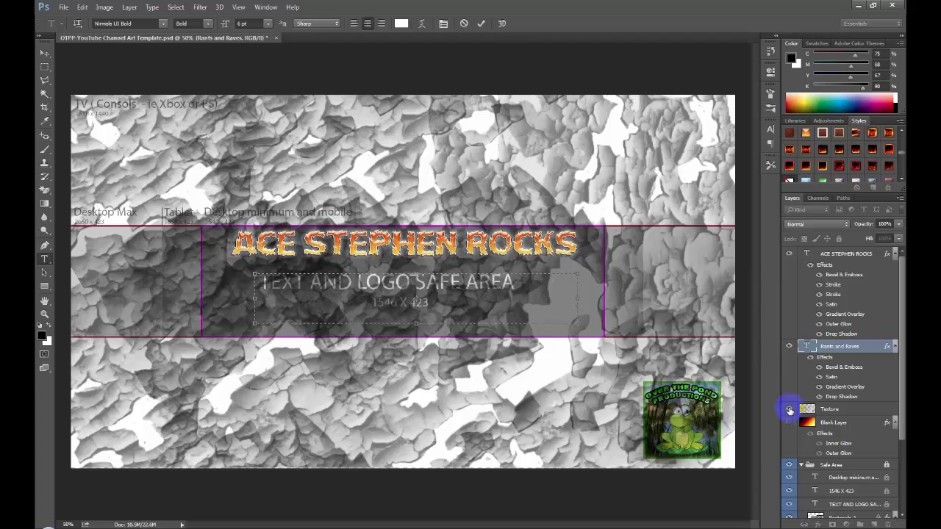
- Hide the Texture layer and try to select the tiny Rants and Raves text on the canvas
click(788, 409)
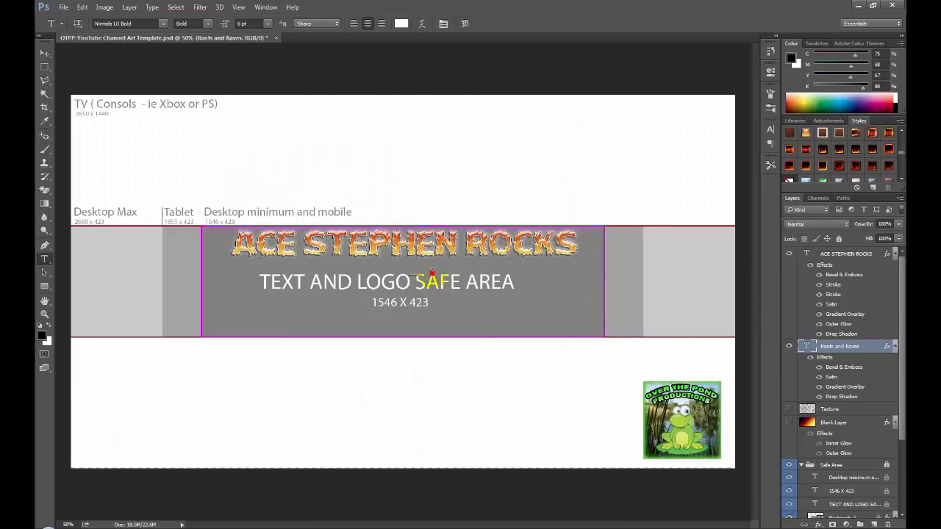
drag(432, 273, 305, 255)
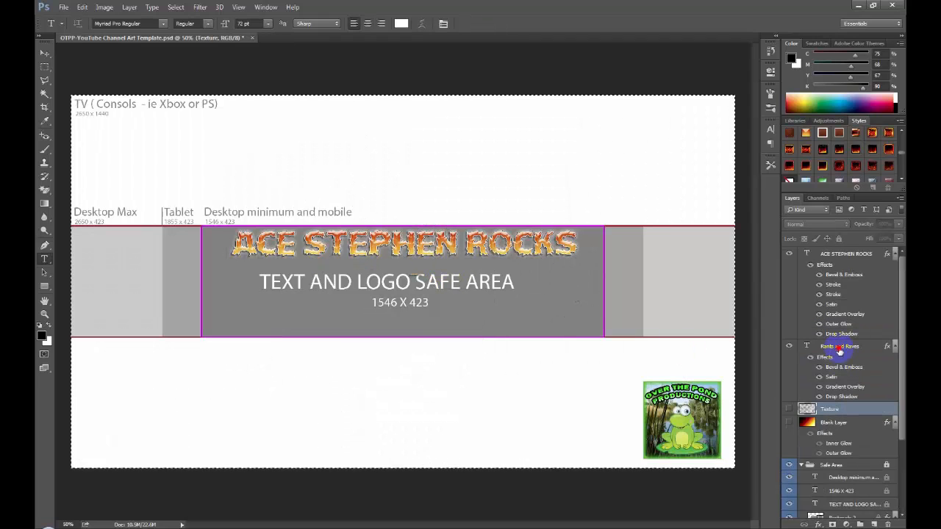
click(840, 350)
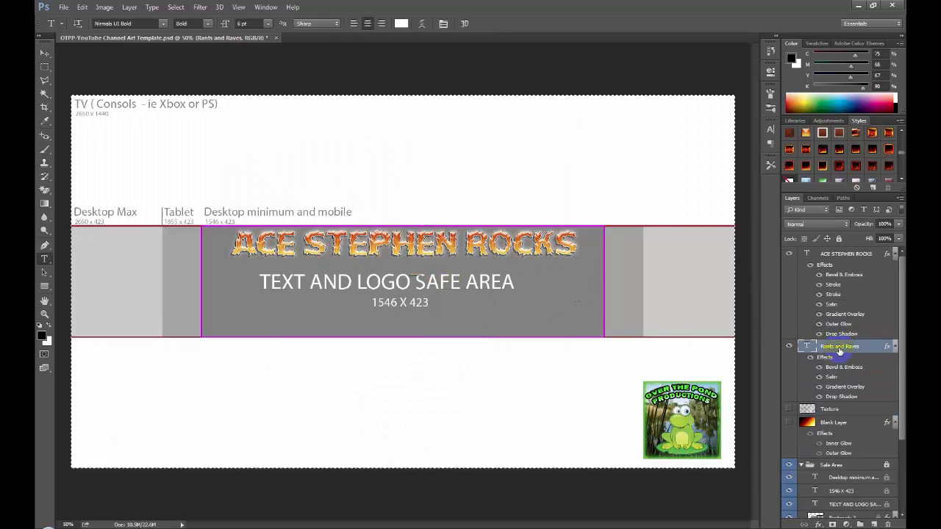
click(425, 264)
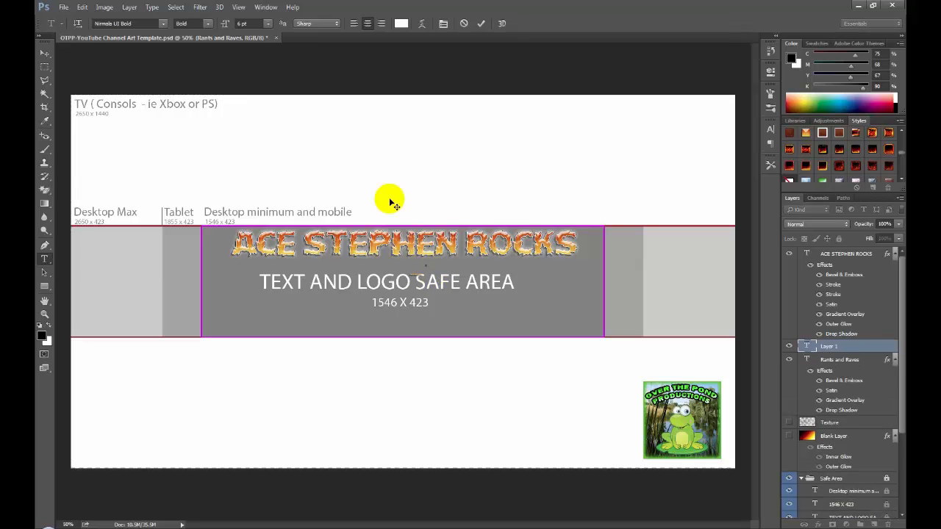
- Delete the stray empty text layer named Layer 1
click(842, 346)
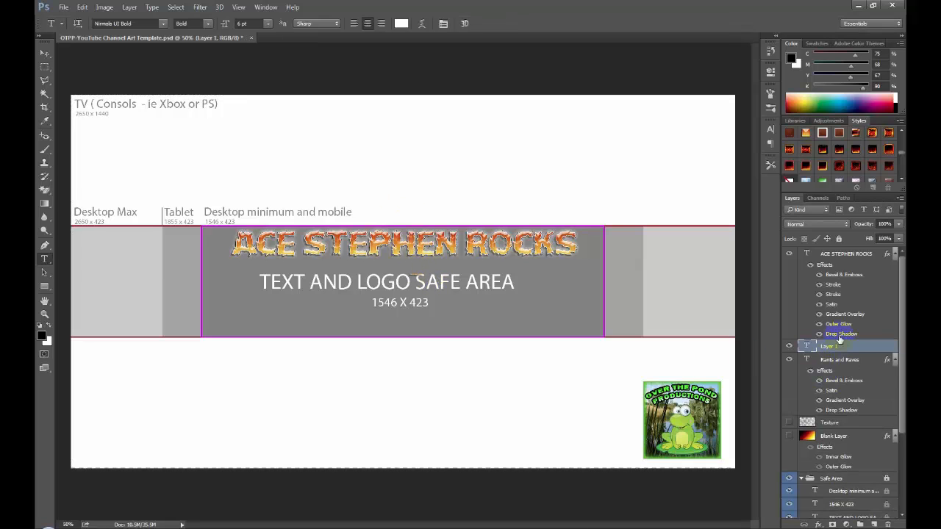
right_click(844, 347)
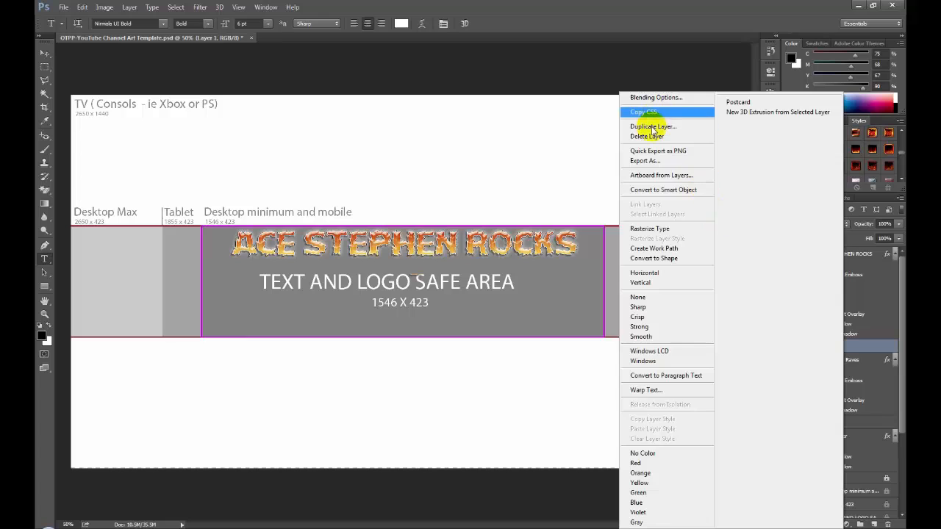
click(650, 137)
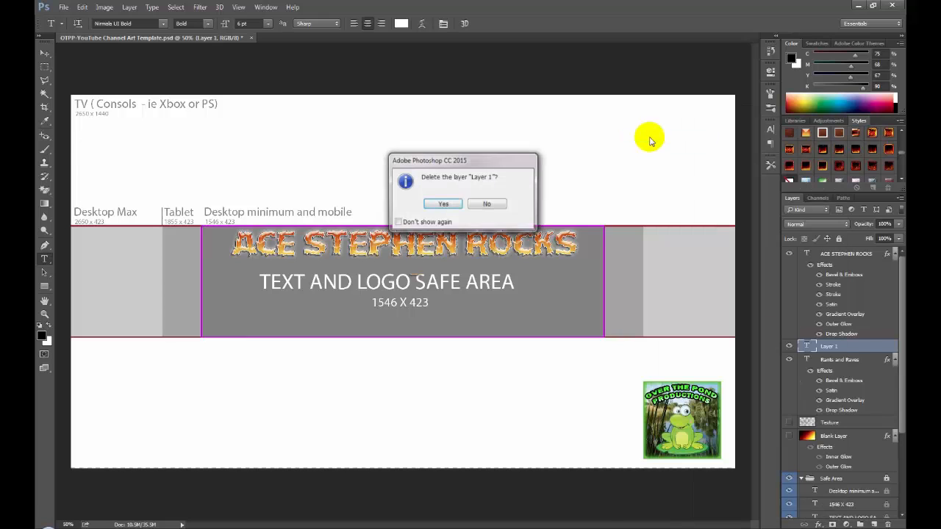
click(449, 202)
- Try to edit the tiny Rants and Raves text on the canvas, and collapse the Safe Area layer group
click(831, 347)
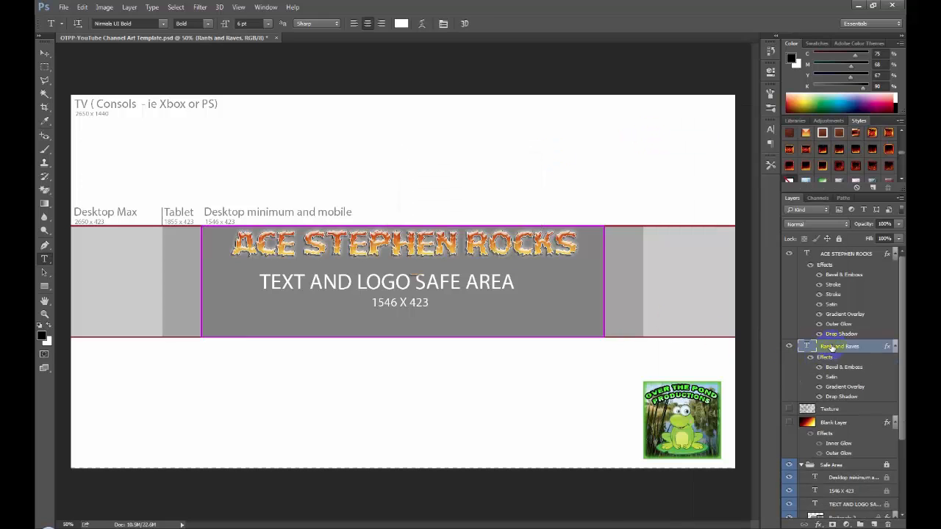
click(427, 282)
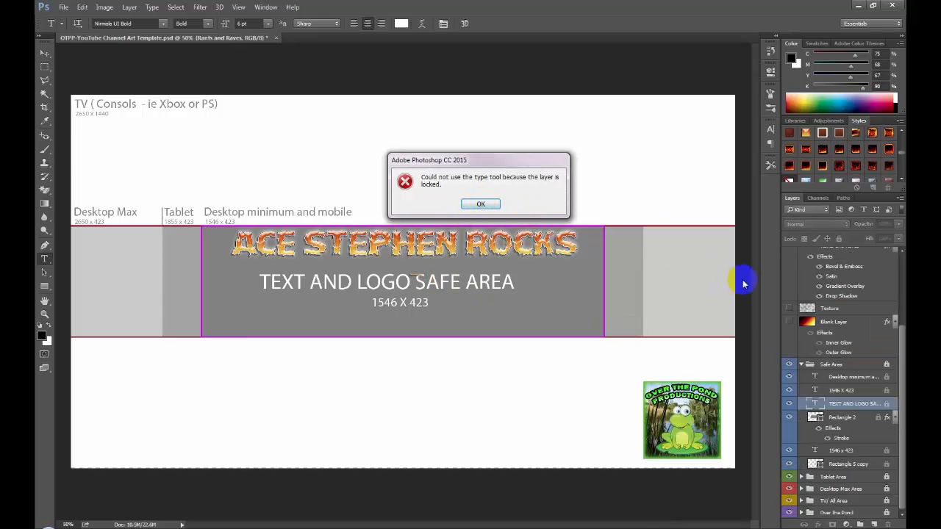
click(478, 204)
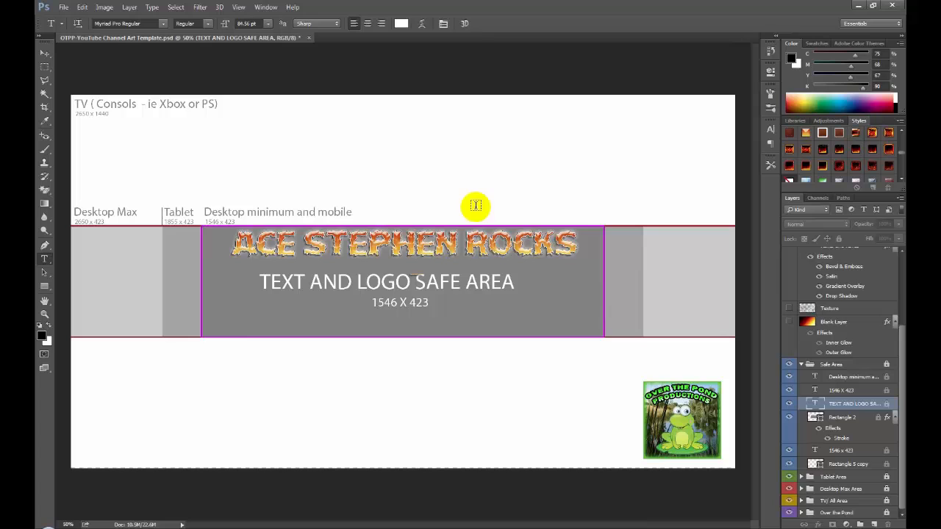
click(801, 364)
- Set the Rants and Raves text to 96 pt and move it lower in the safe area, clear of the title
click(846, 347)
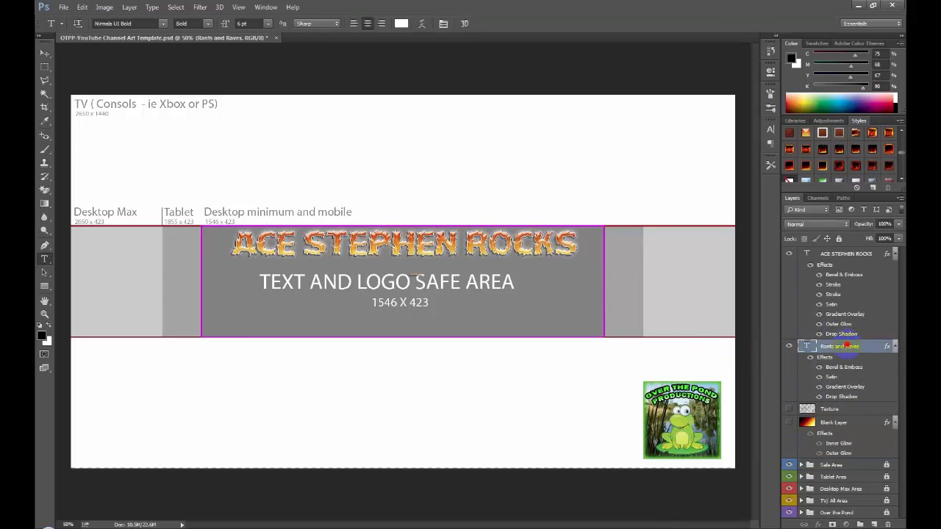
double_click(808, 345)
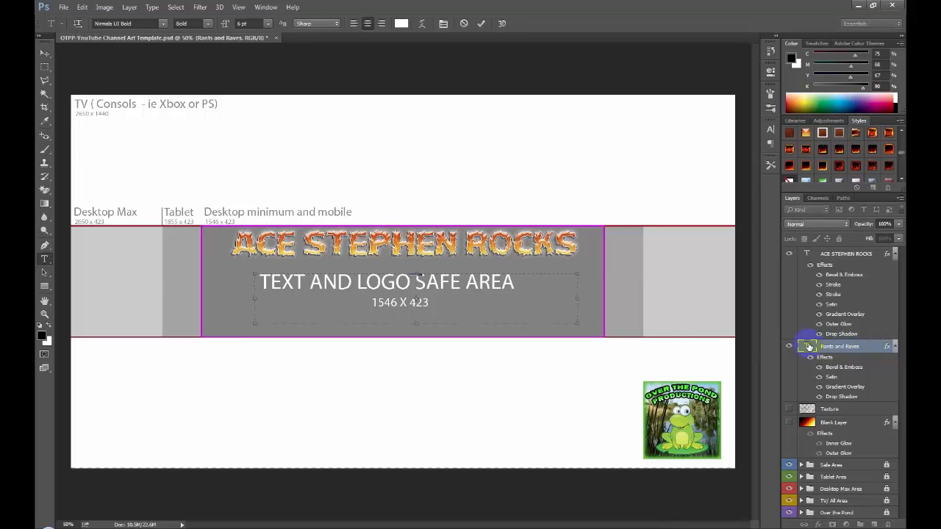
click(266, 27)
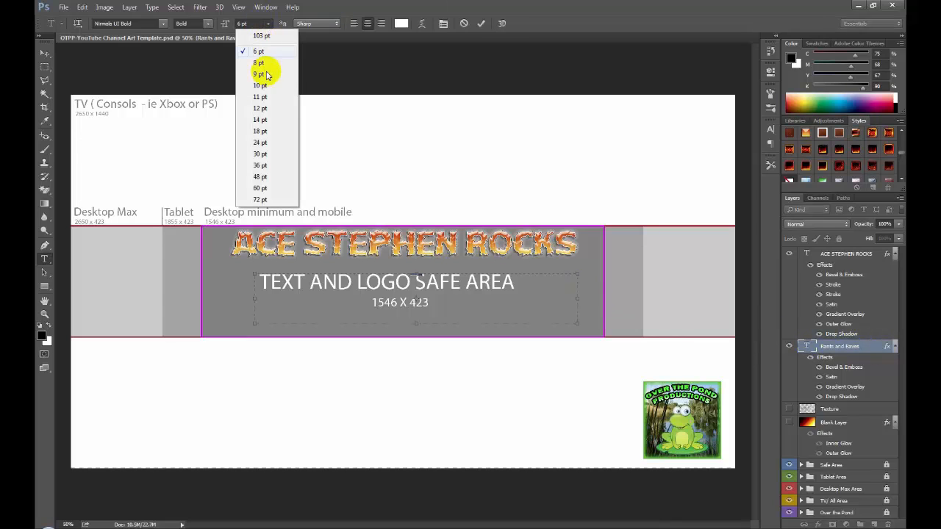
click(262, 195)
click(218, 24)
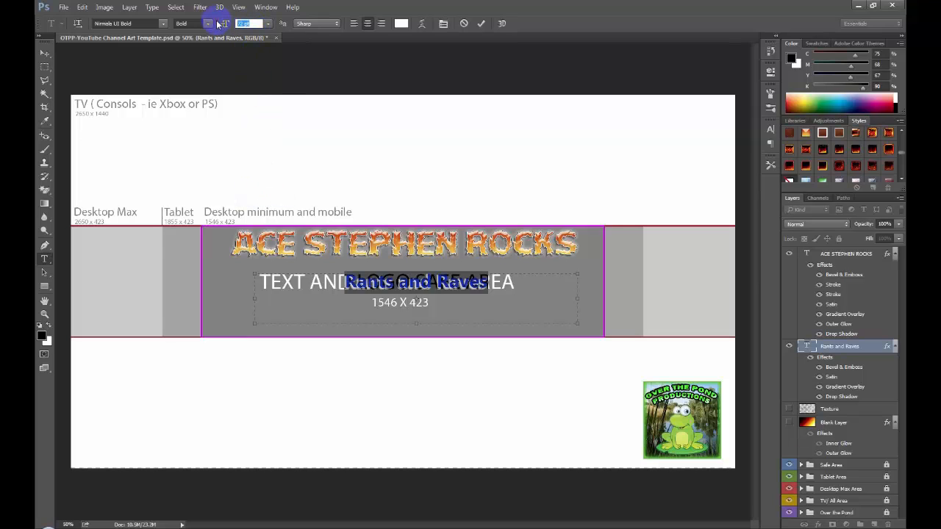
text(96)
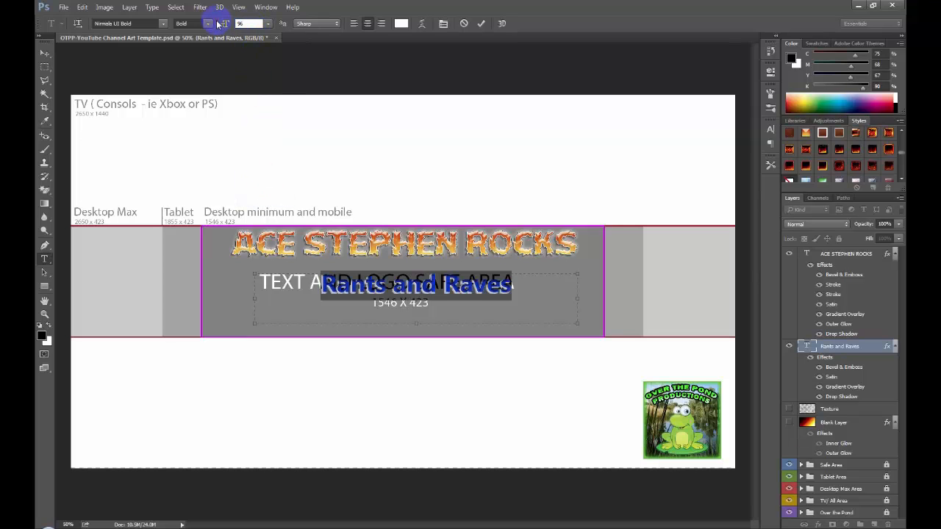
click(45, 55)
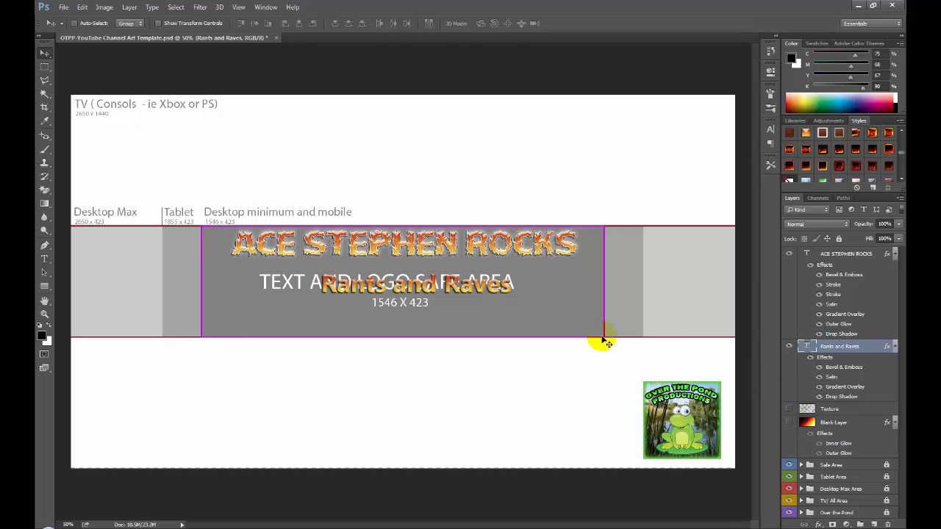
drag(403, 284, 383, 308)
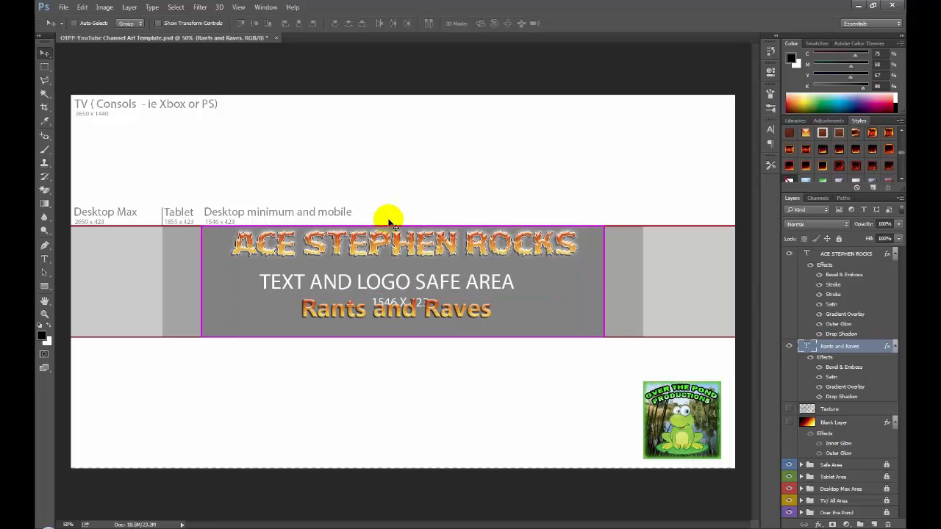
- Group the title and Rants and Raves text layers together
click(845, 255)
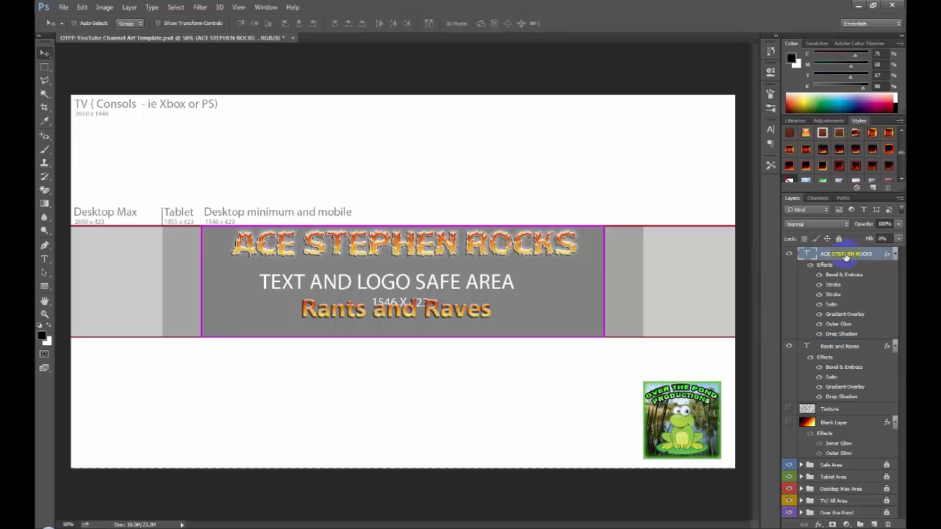
shift+click(828, 350)
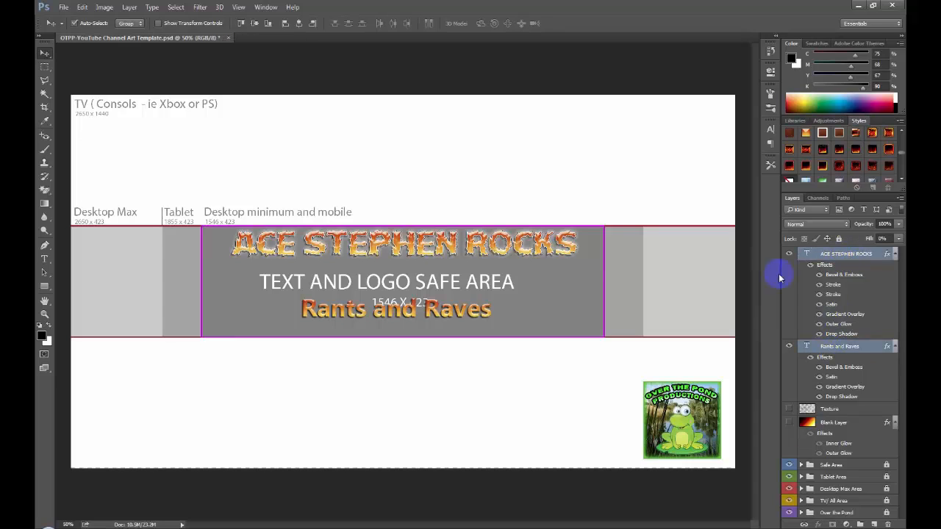
click(132, 9)
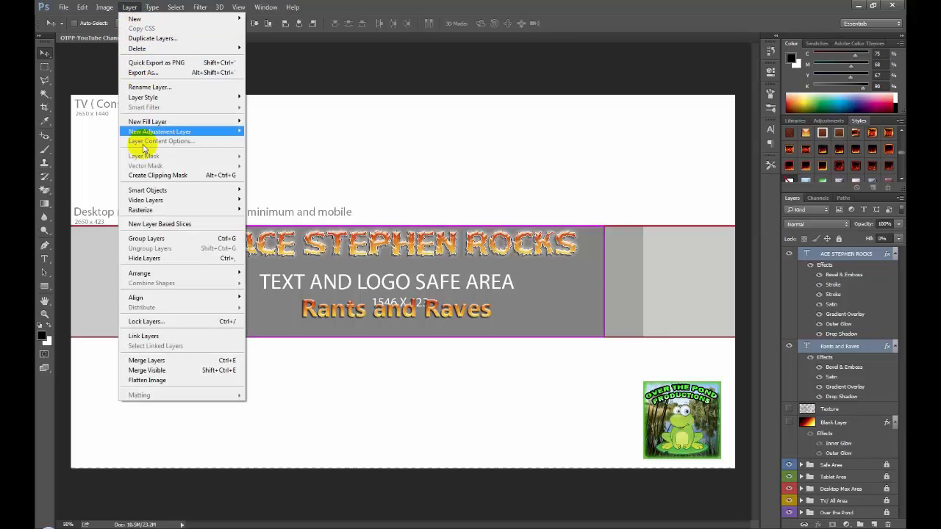
click(146, 238)
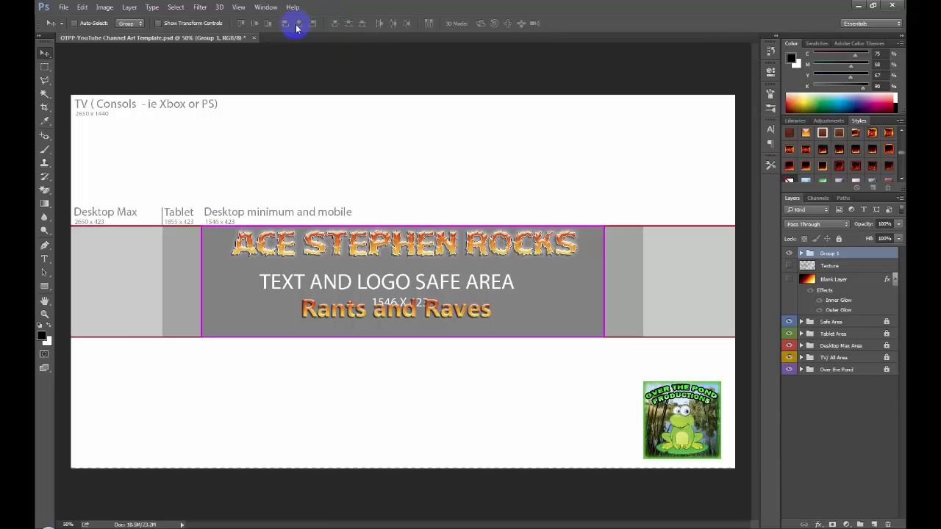
- Align the horizontal centers of the two text layers inside Group 1 and shift both slightly down
click(800, 253)
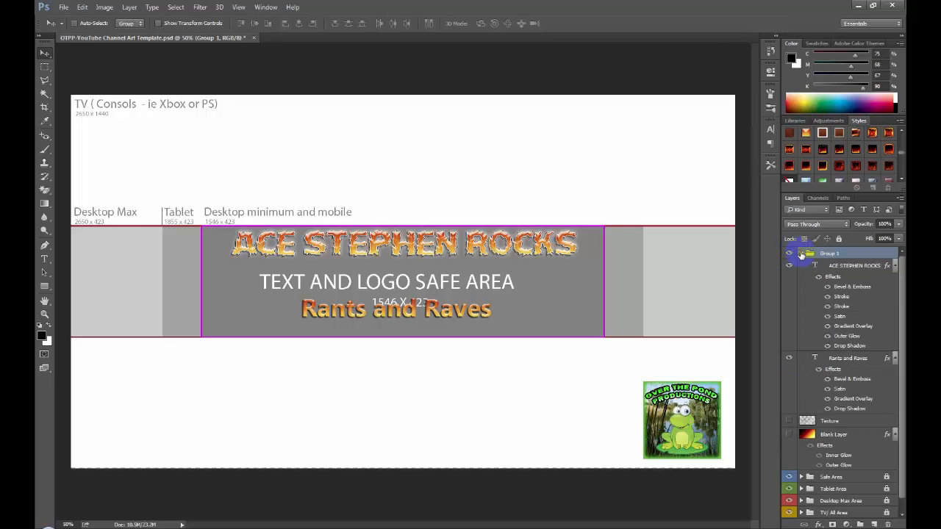
click(824, 266)
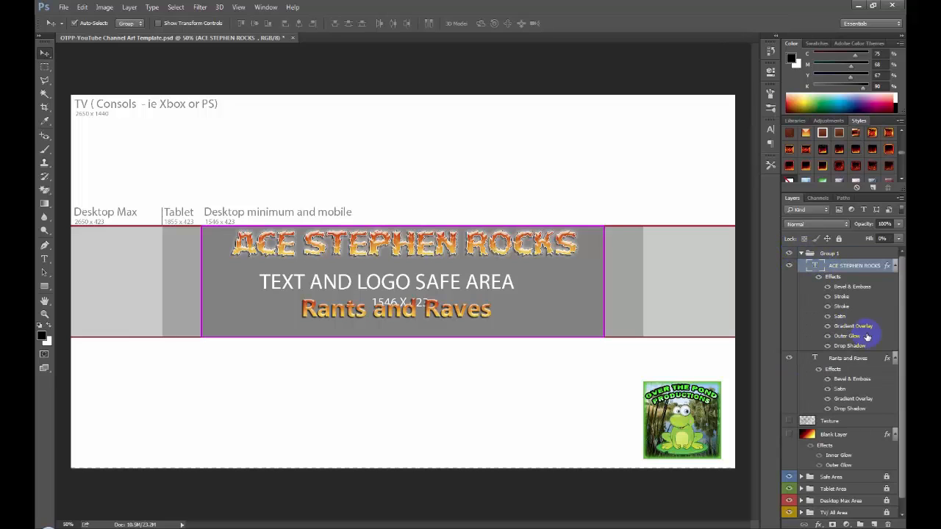
shift+click(855, 378)
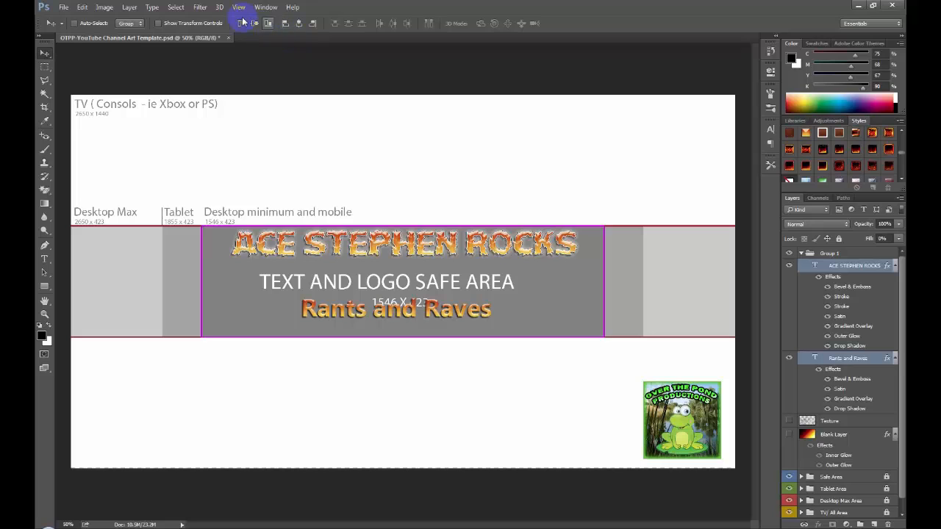
click(298, 23)
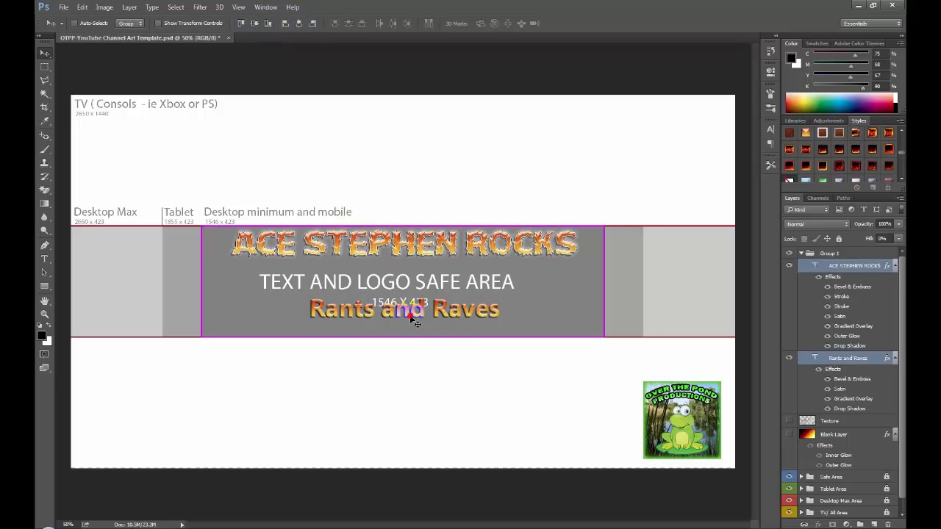
mouse_move(412, 320)
mouse_down()
mouse_move(408, 310)
mouse_move(412, 321)
mouse_up()
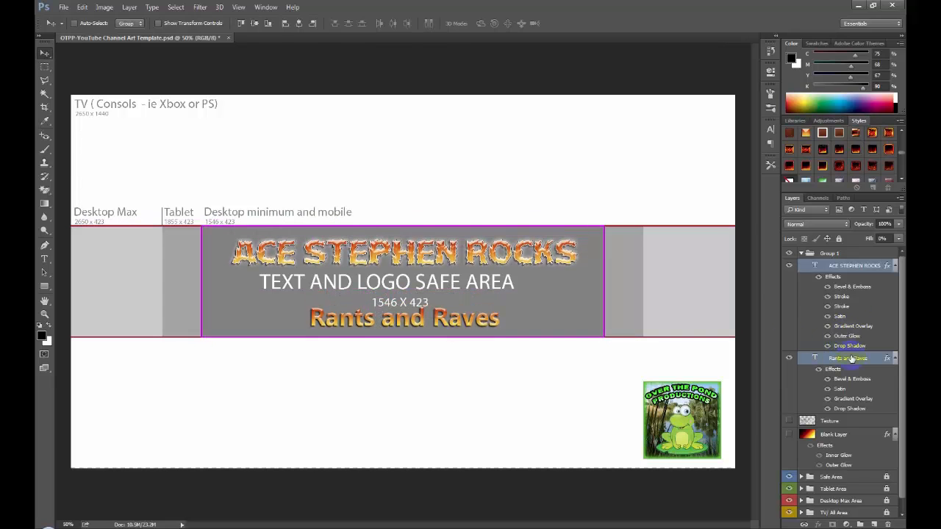
- Move the Rants and Raves text up closer to the title and realign the horizontal centers of both text layers
click(851, 358)
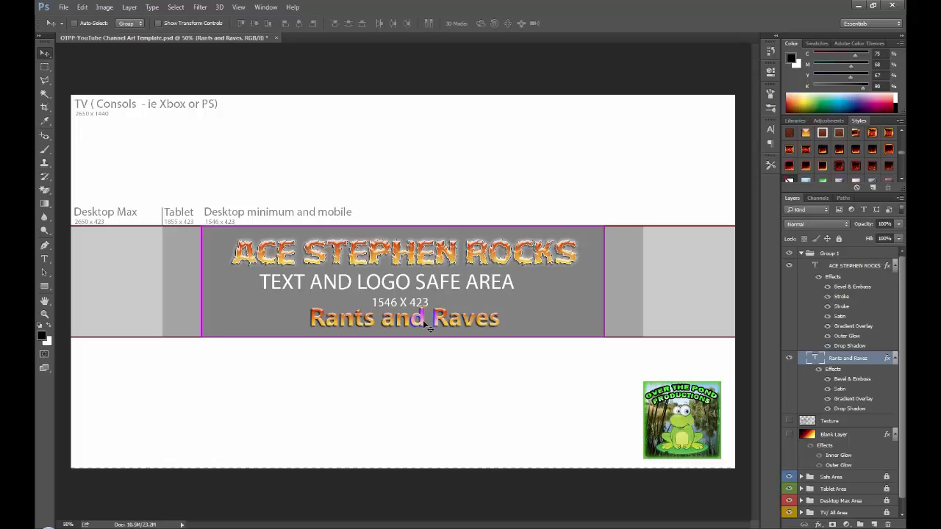
drag(423, 322, 426, 304)
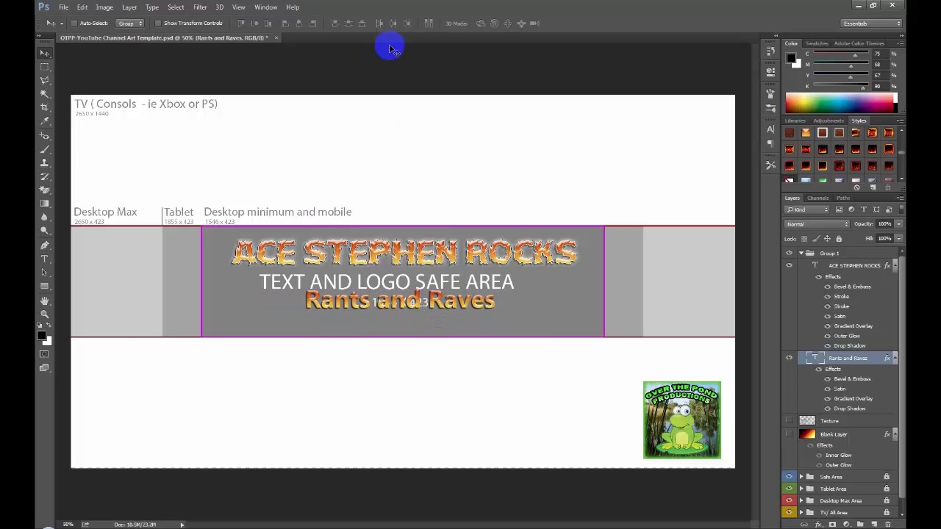
ctrl+click(842, 267)
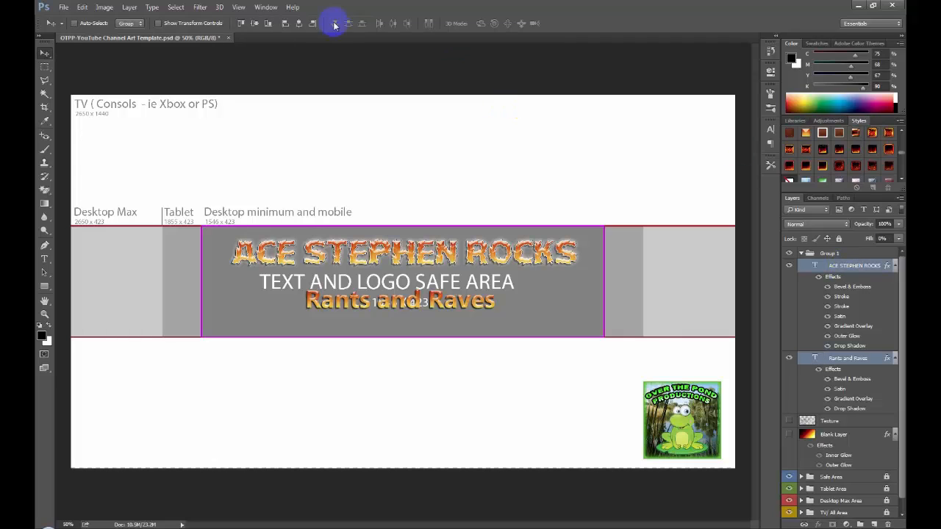
click(297, 23)
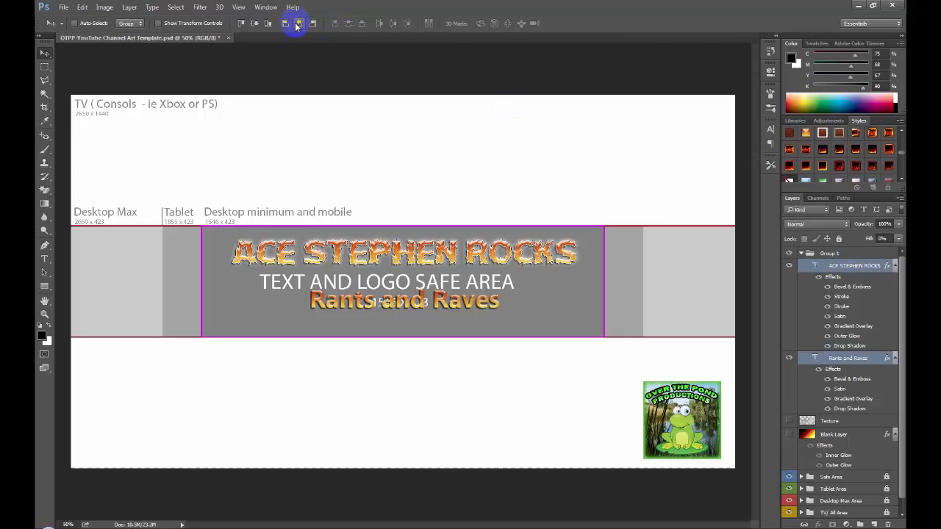
- Nudge the title and tagline down together until they sit vertically centred in the safe area
key(Down)
key(Down)
key(Down)
key(Down)
key(Down)
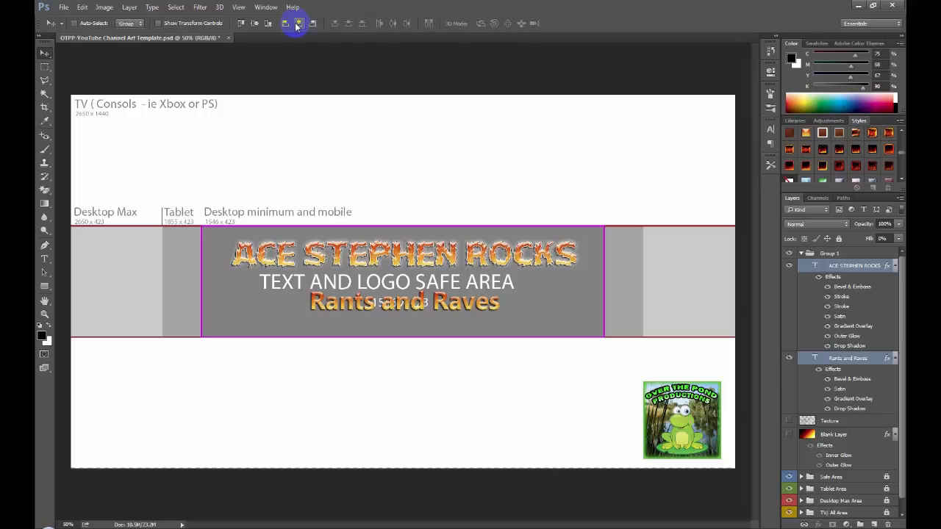
key(Down)
key(Down)
key(Down)
key(Down)
key(Down)
key(Down)
key(Down)
key(Down)
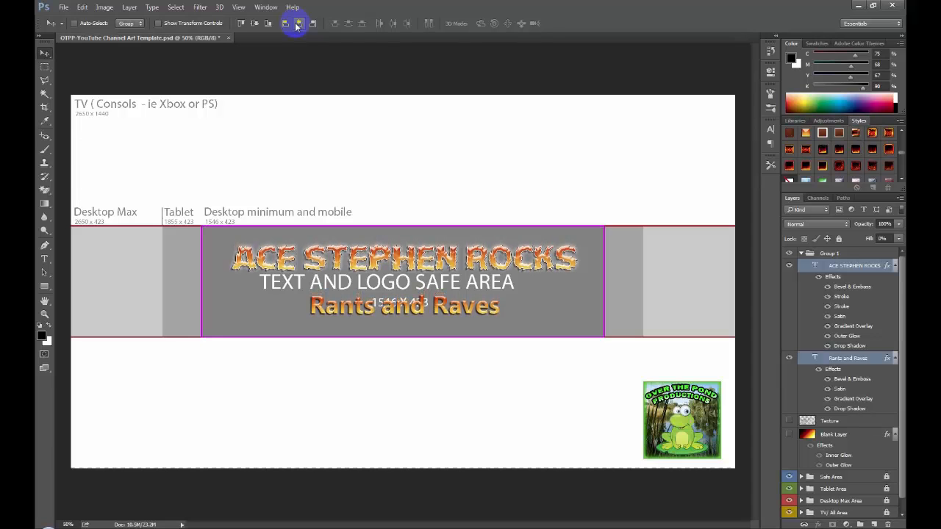
key(Down)
key(Down)
key(Down)
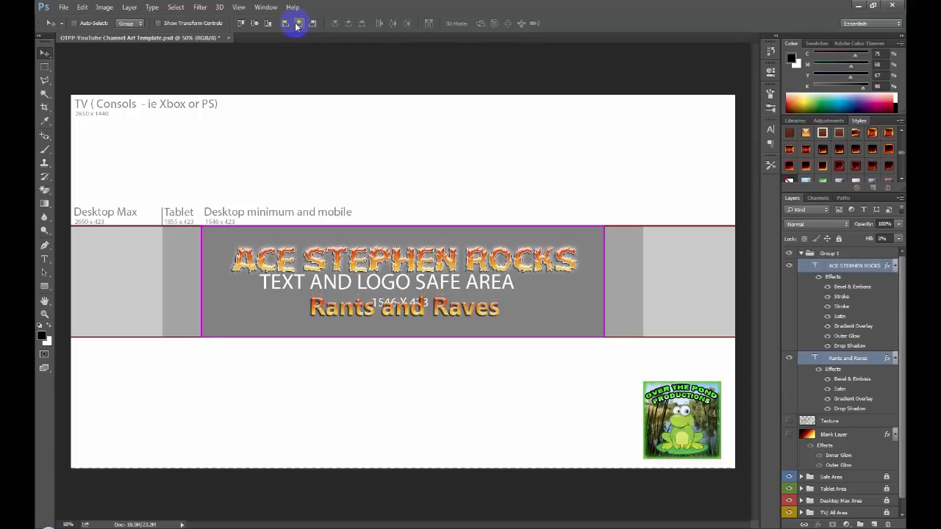
- Show the Texture layer and the fiery gradient Blank Layer again
click(788, 422)
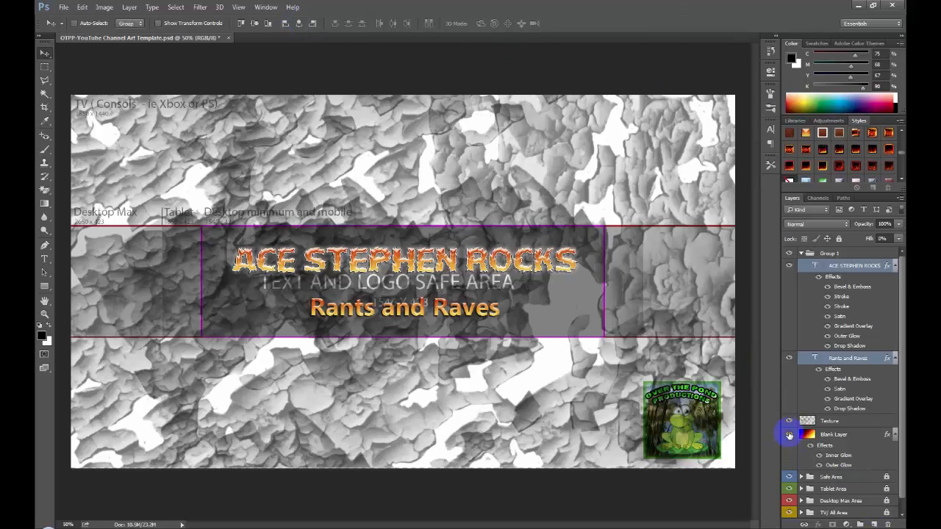
click(788, 435)
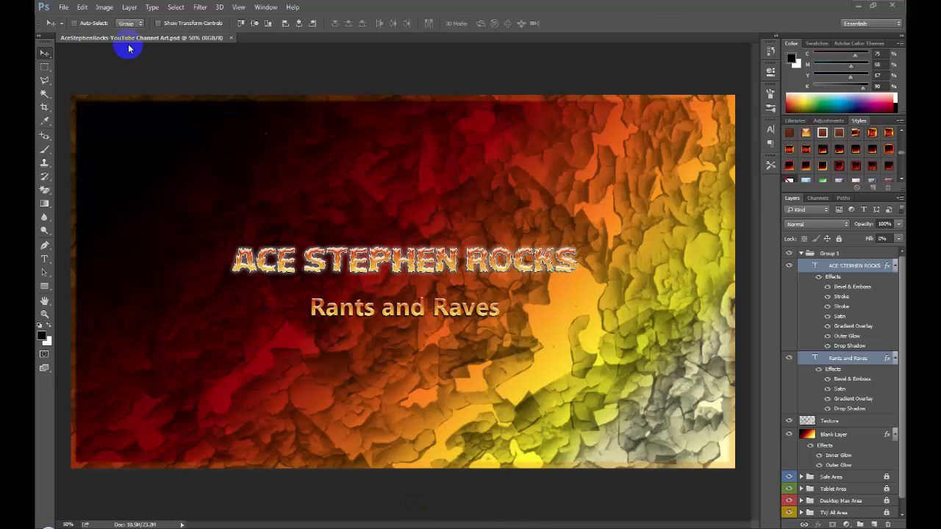
- Export the channel art at 2560 x 1440 px as a 100% quality JPG named AceStephenRocks-YouTube Channel Art.jpg in the Pictures library
click(65, 7)
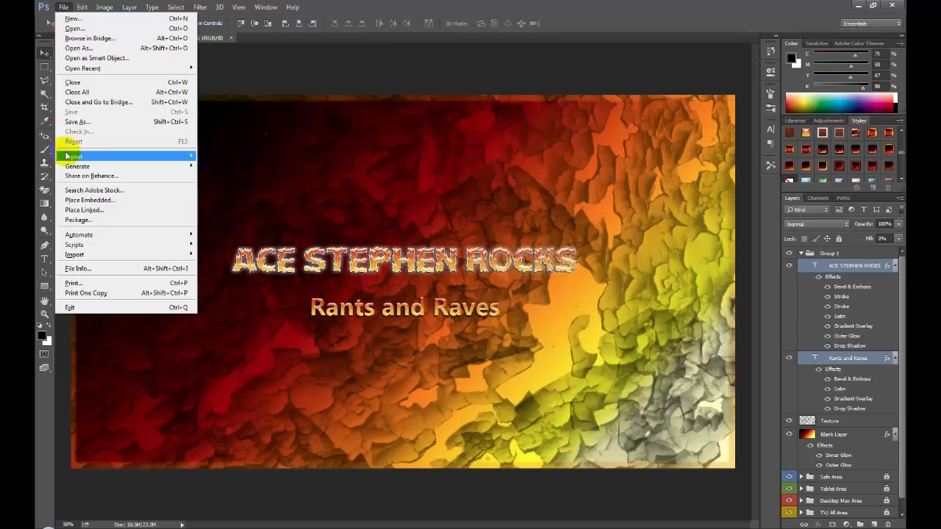
mouse_move(68, 156)
click(220, 165)
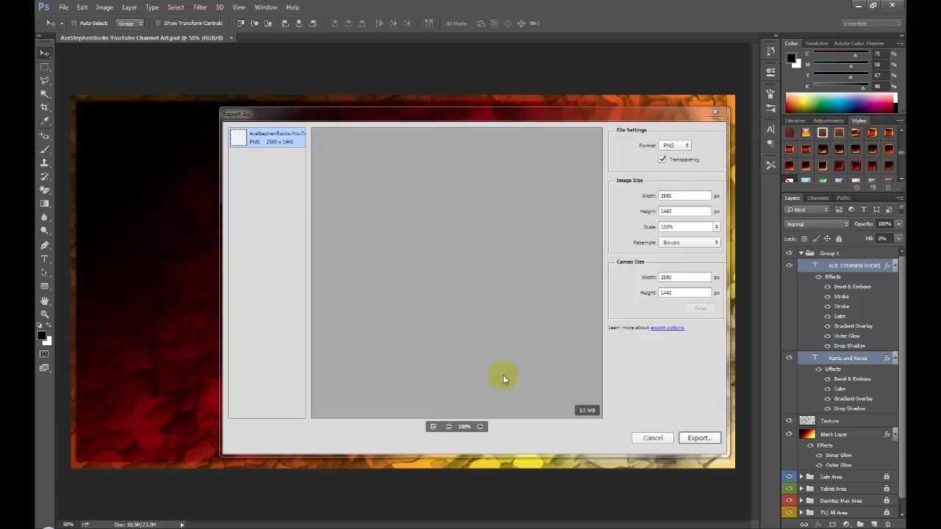
click(673, 146)
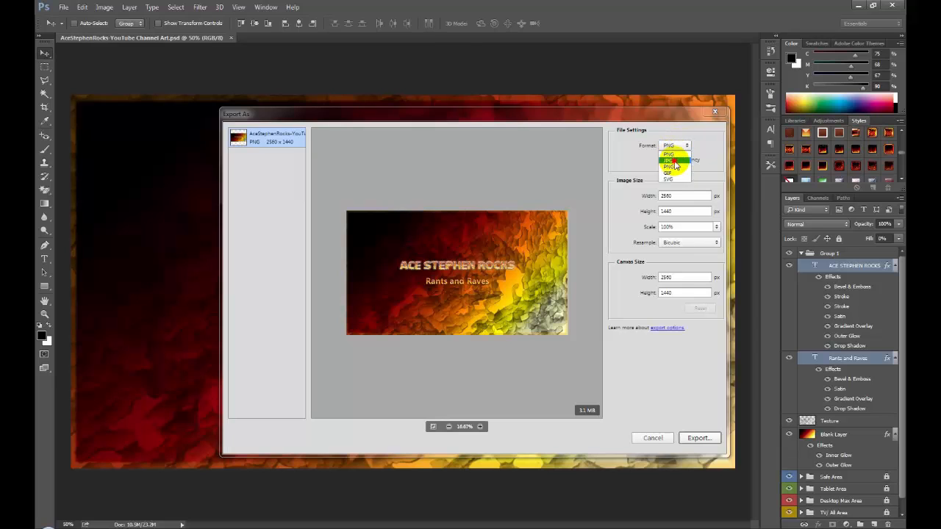
click(672, 159)
click(706, 440)
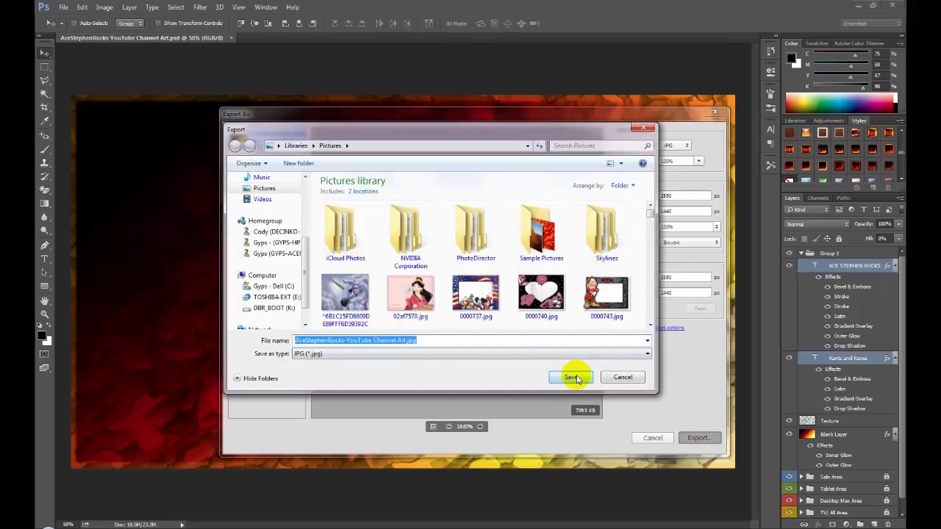
click(574, 378)
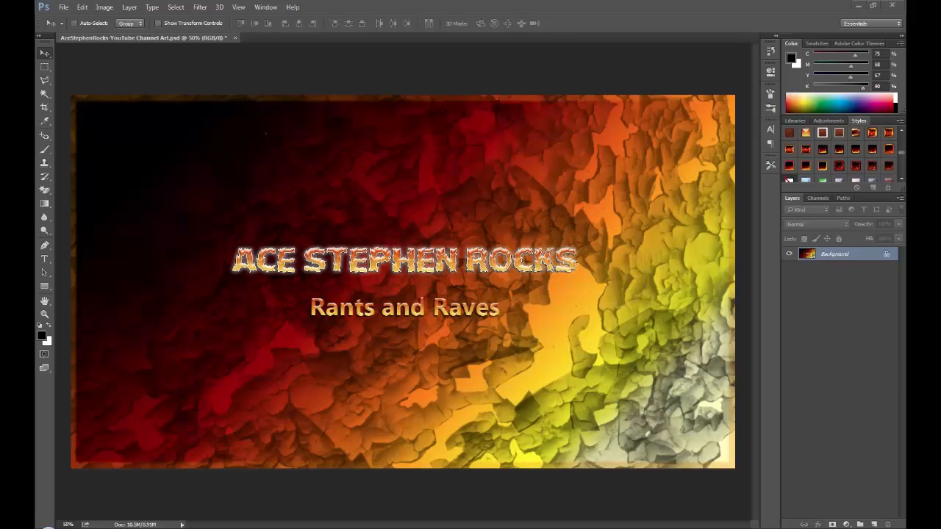
- Switch to the browser, view the YouTube channel page's banner full-screen, and return to Photoshop
drag(35, 70, 351, 82)
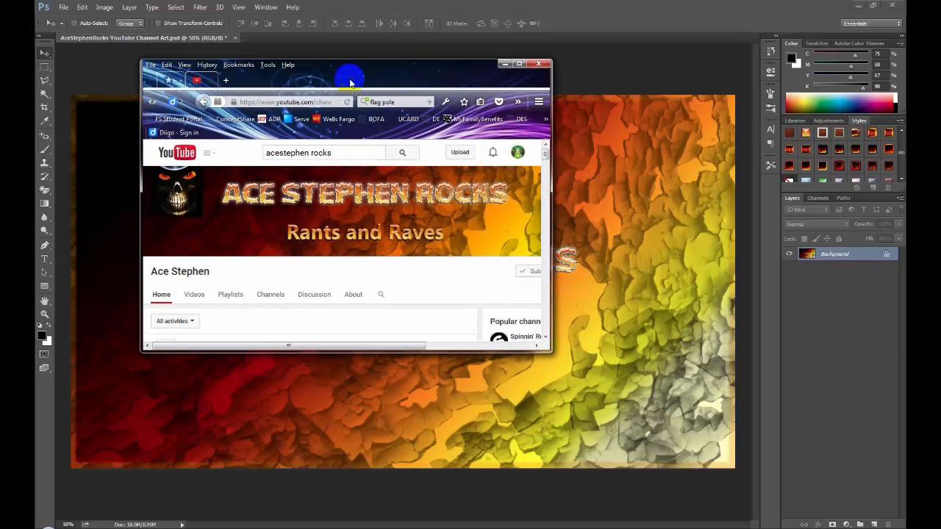
click(518, 65)
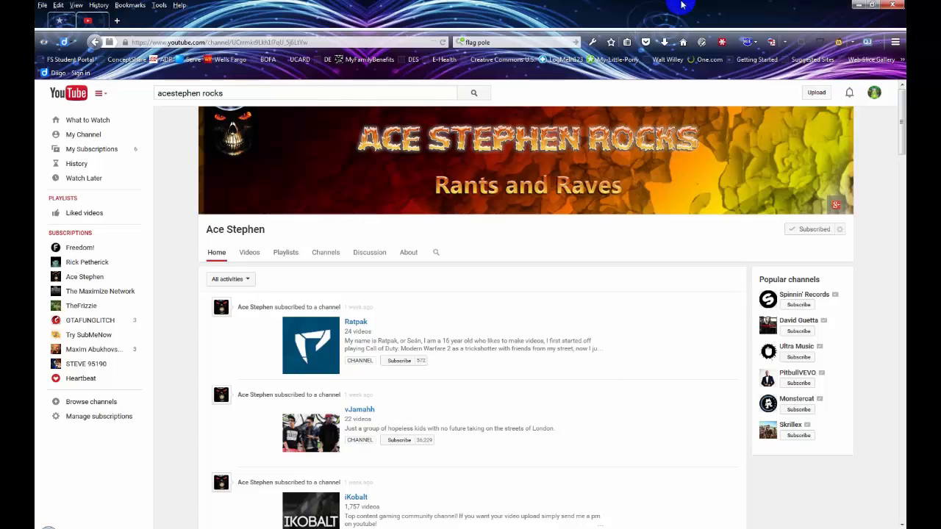
click(857, 5)
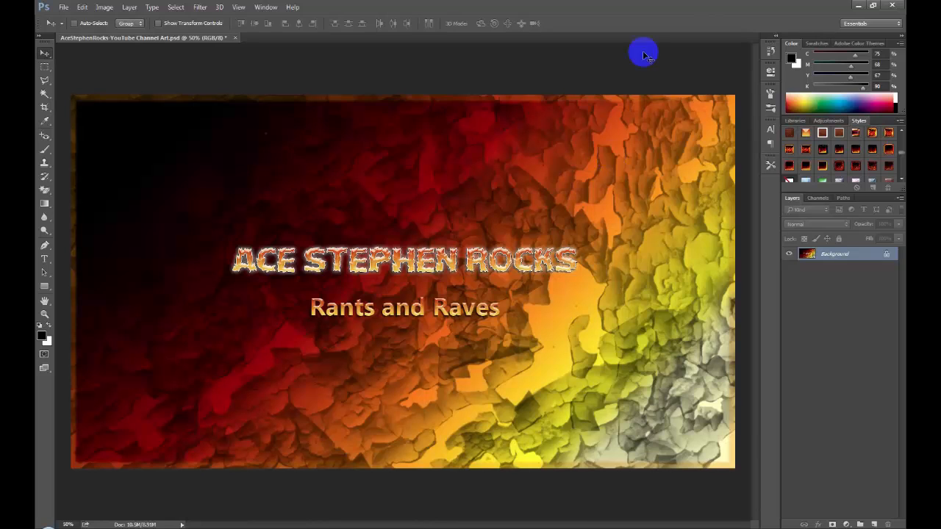
- Show the Stock Photos library graphics and undo the Flatten Image operation
click(794, 120)
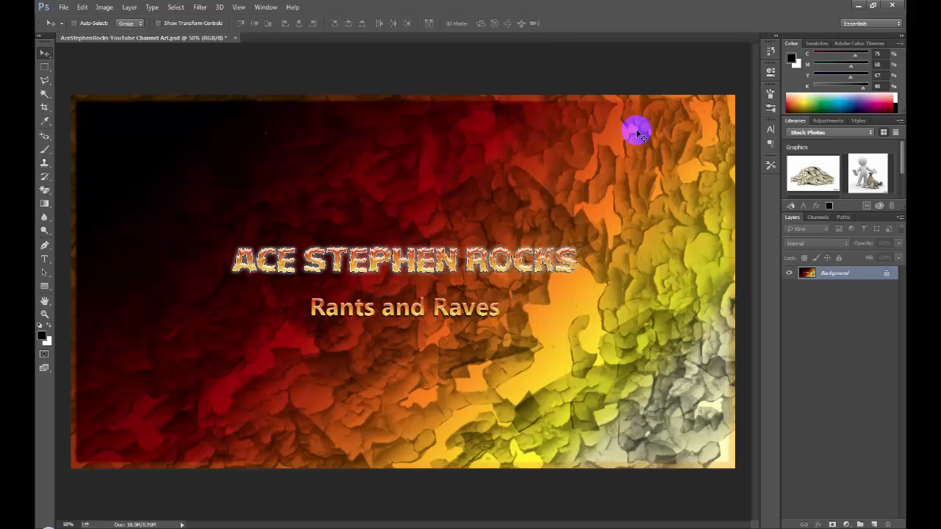
click(103, 7)
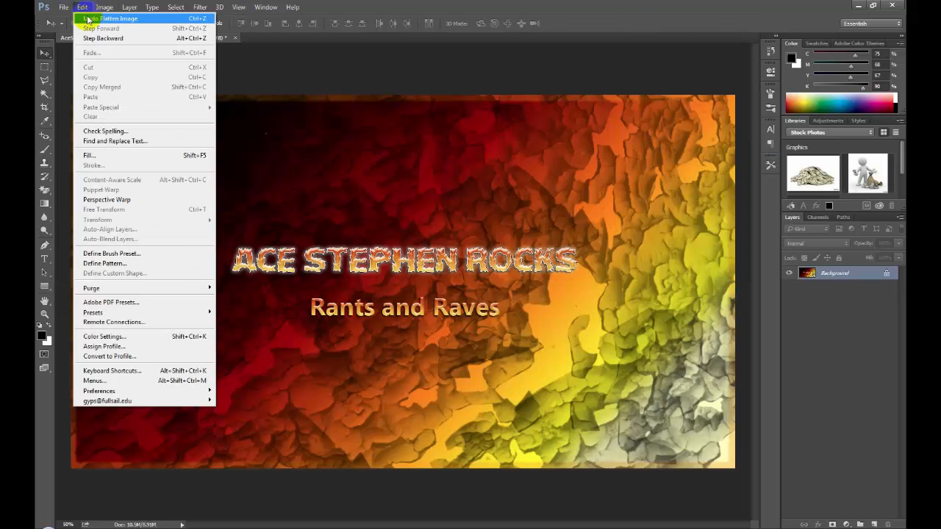
click(92, 19)
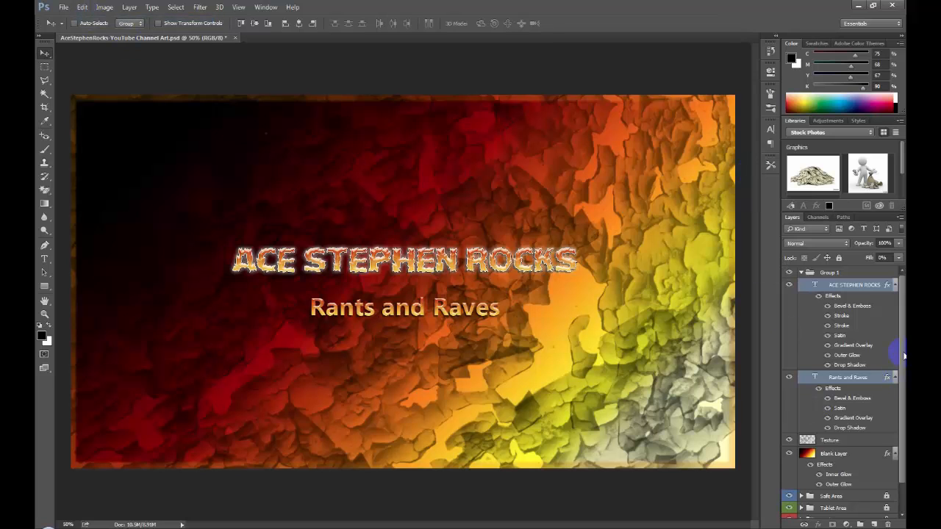
- Hide the fiery gradient Blank Layer beneath the Texture layer
scroll(853, 360, down, 2)
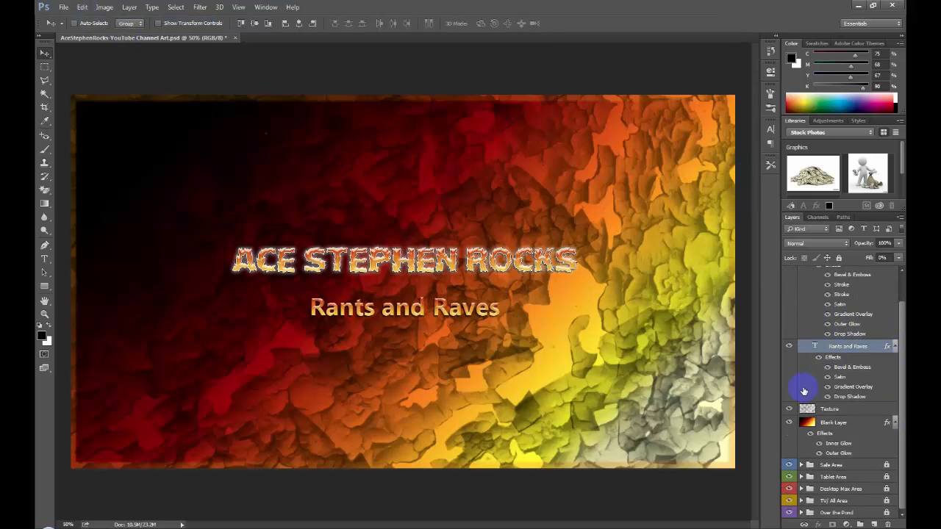
click(789, 420)
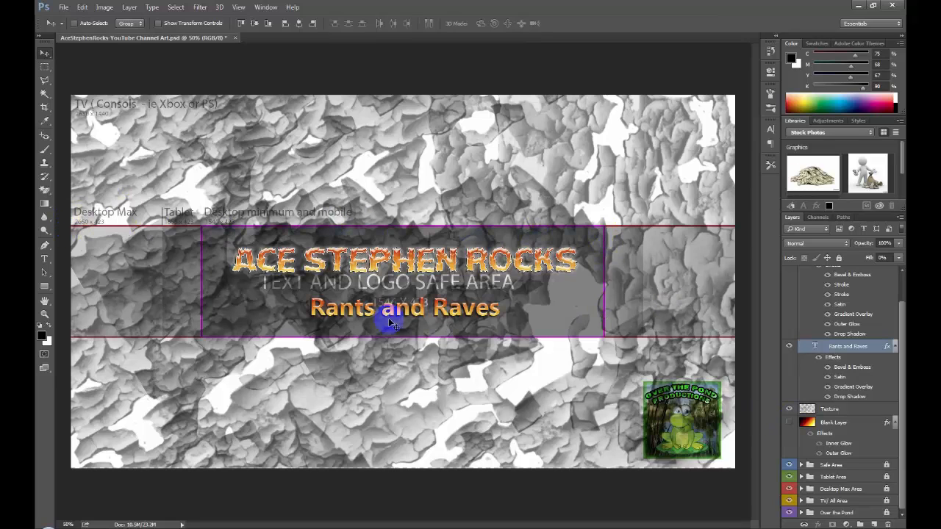
drag(340, 316, 367, 384)
click(83, 7)
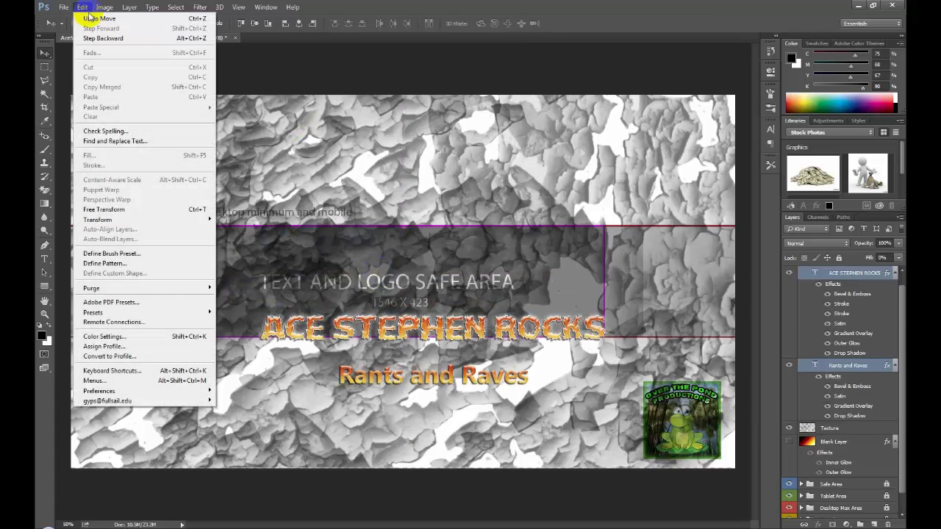
click(90, 18)
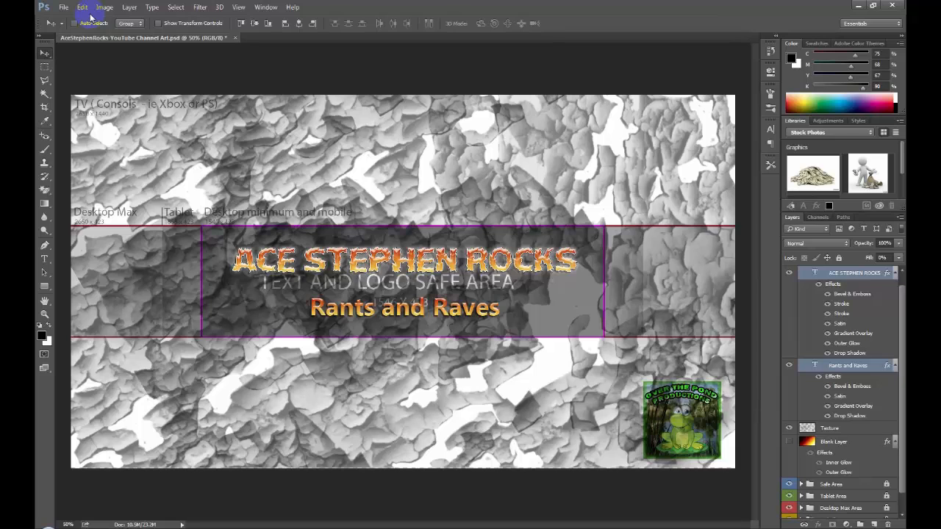